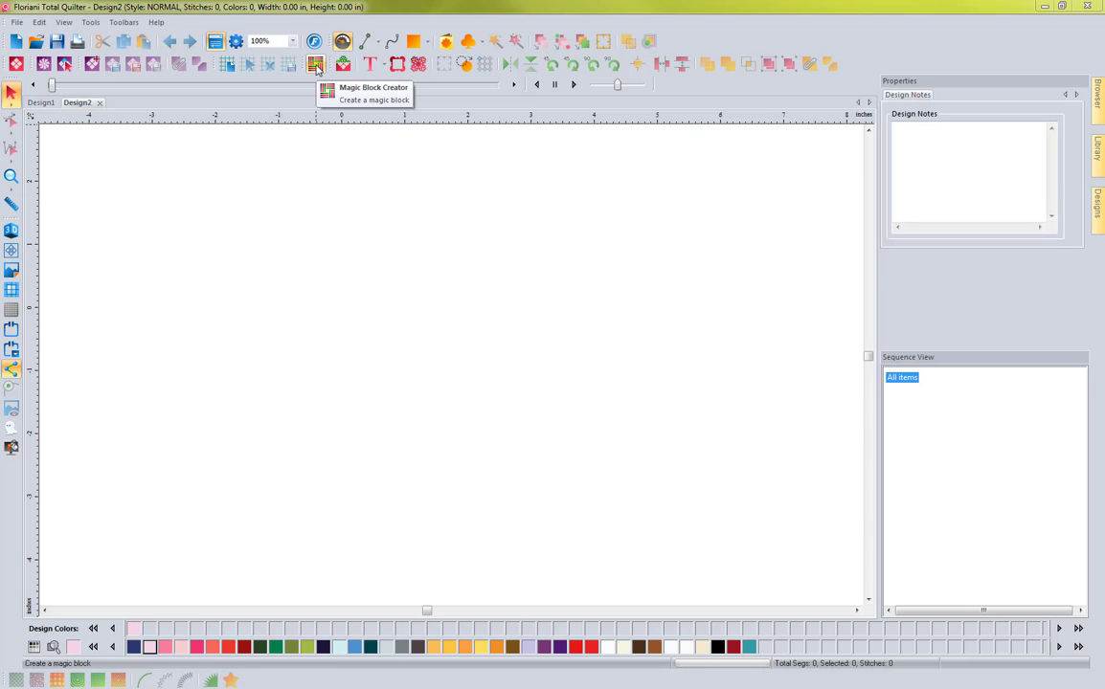
# Step: Open the Magic Block Creator and enlarge its window to give the image previews more room
pyautogui.click(315, 65)
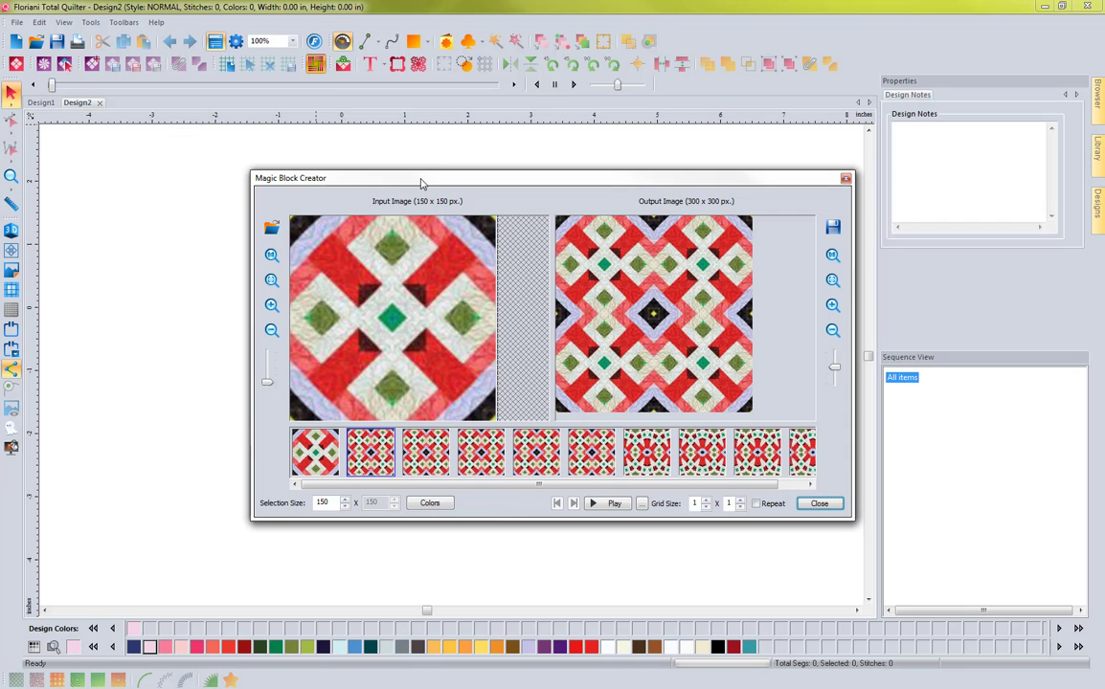
pyautogui.moveTo(419, 183); pyautogui.dragTo(231, 74)
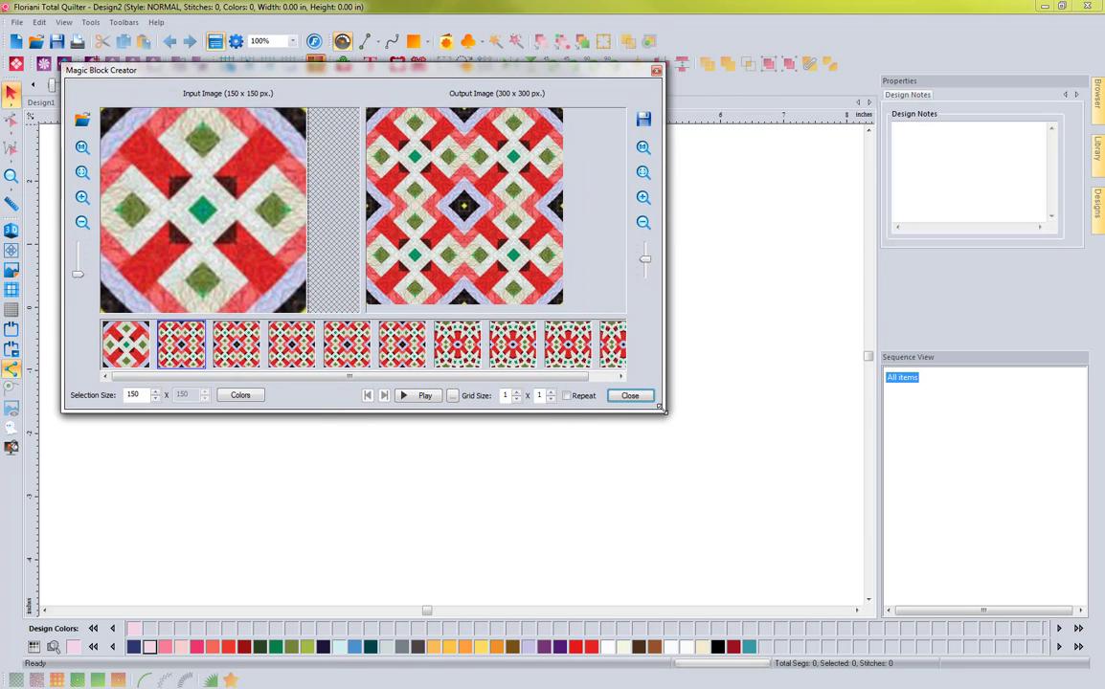
pyautogui.moveTo(662, 412); pyautogui.dragTo(882, 581)
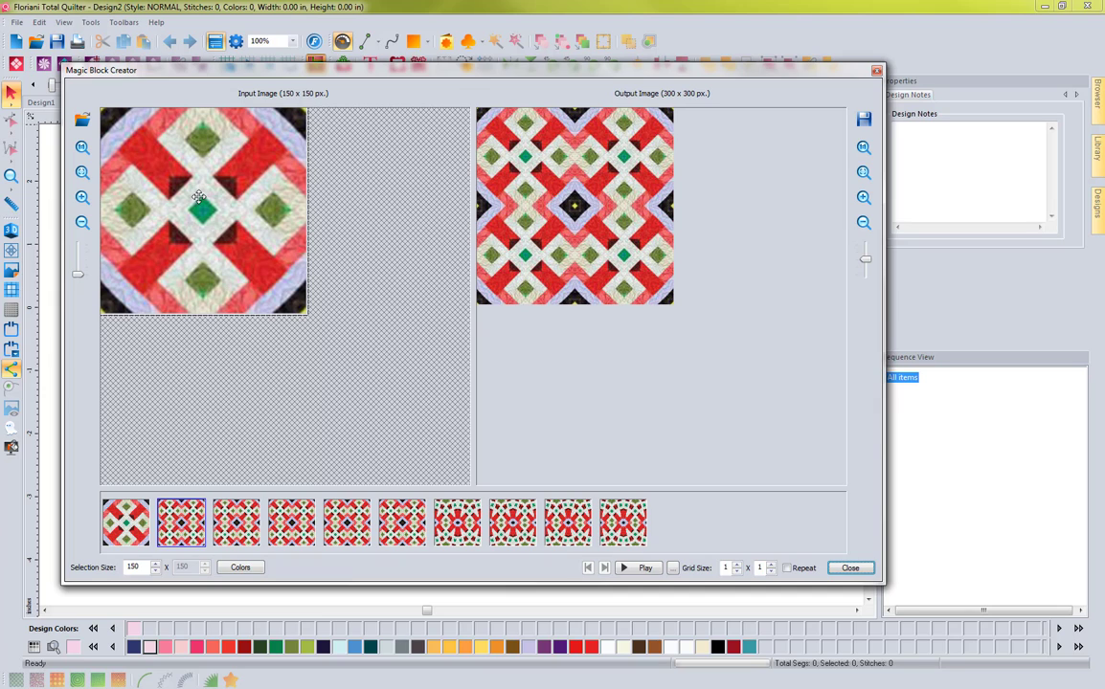
# Step: Examine the input and output images at different zoom levels, including fit-to-window and 1:1 for the input image
pyautogui.moveTo(79, 274)
pyautogui.mouseDown()
pyautogui.moveTo(77, 263)
pyautogui.moveTo(77, 274)
pyautogui.mouseUp()
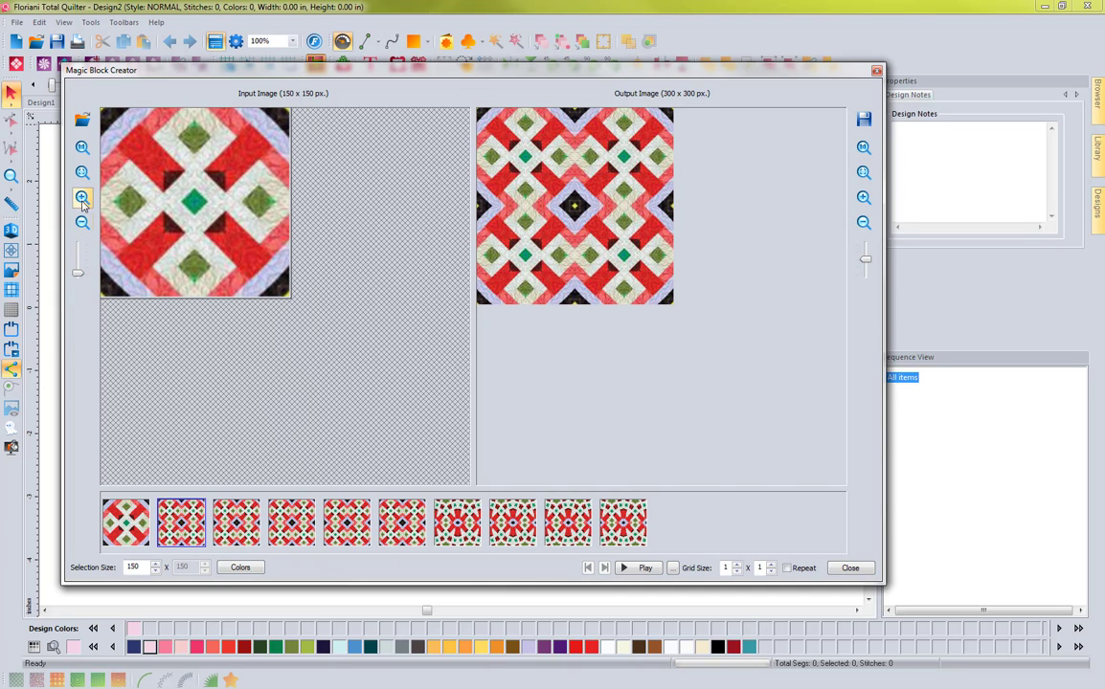
pyautogui.click(82, 222)
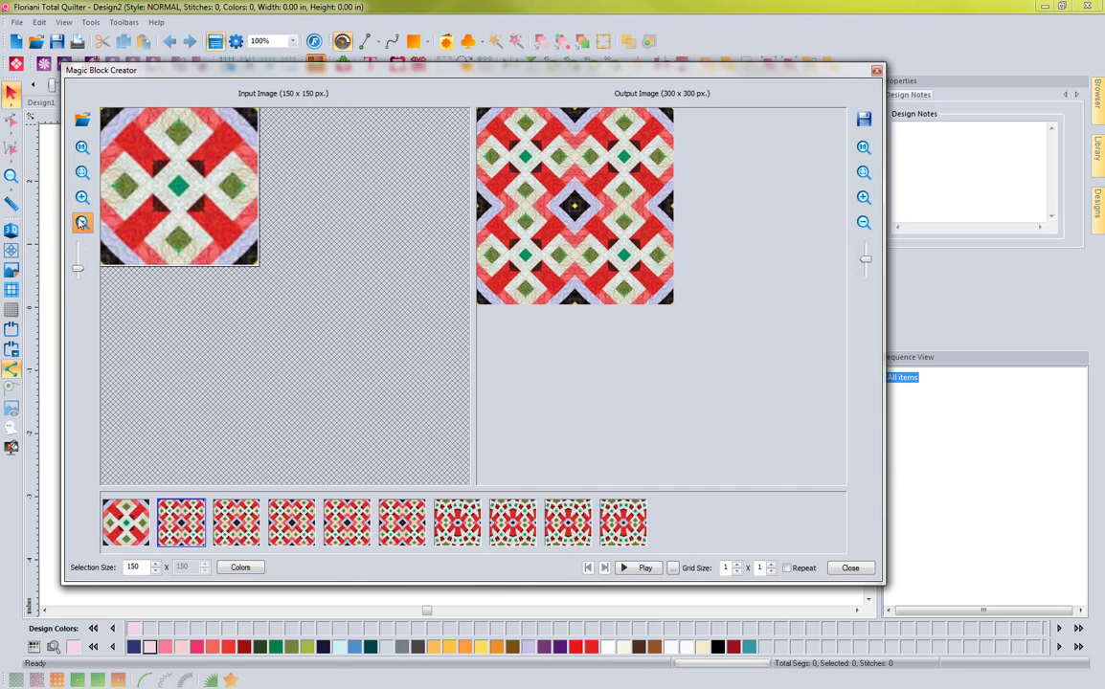
pyautogui.click(82, 175)
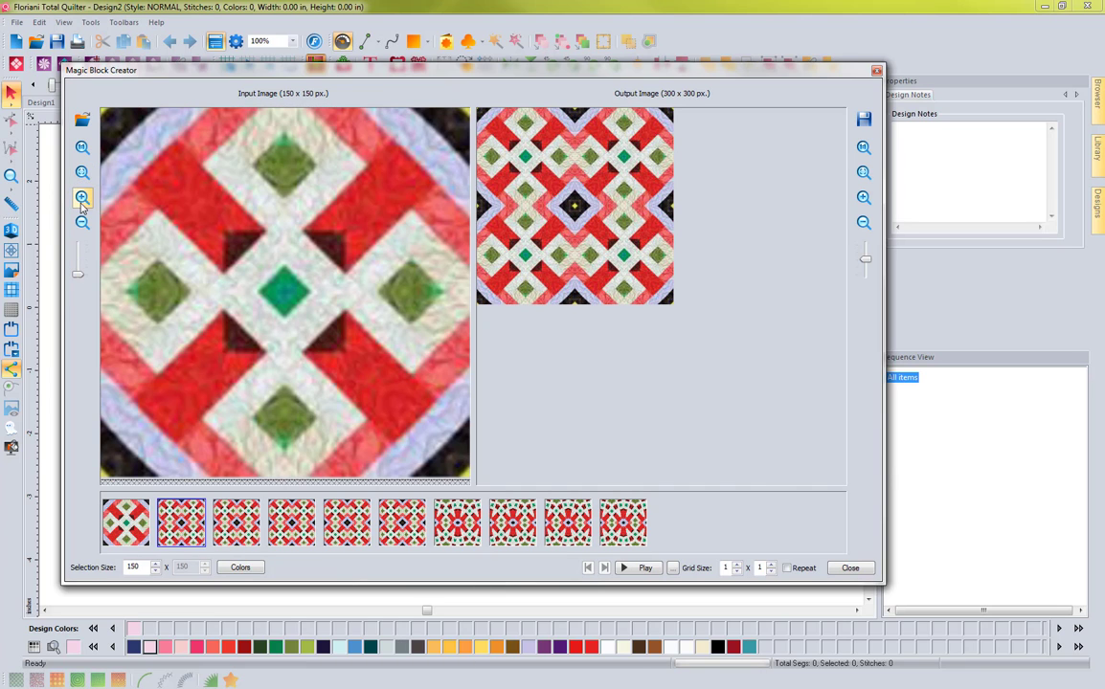
pyautogui.click(82, 147)
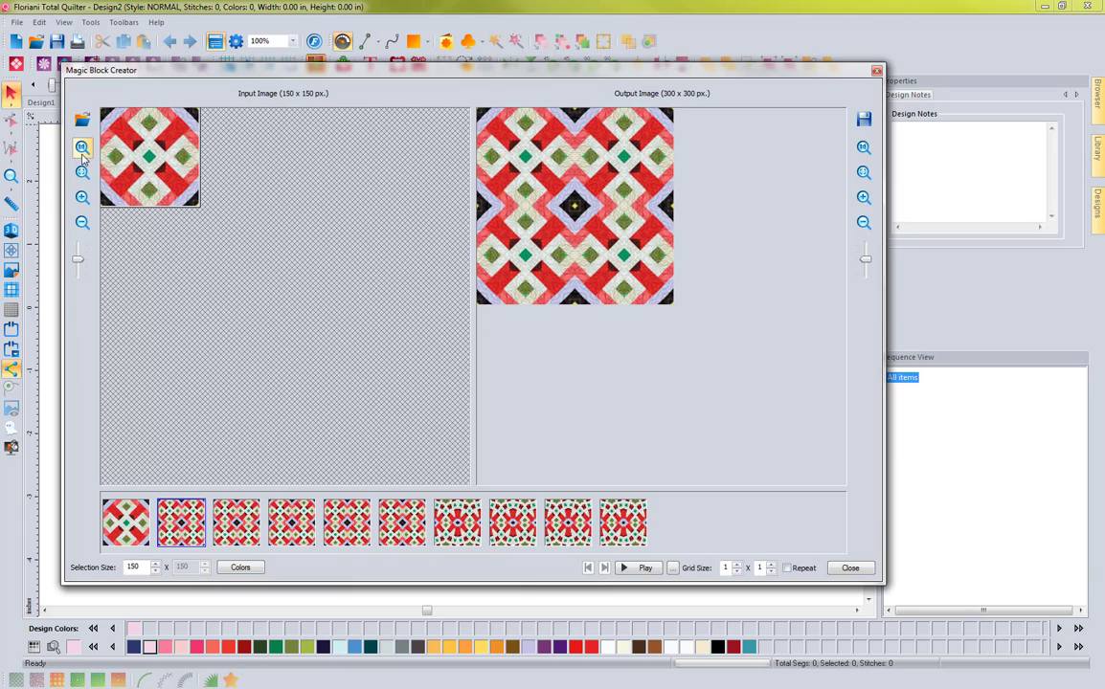
pyautogui.click(81, 199)
pyautogui.click(81, 198)
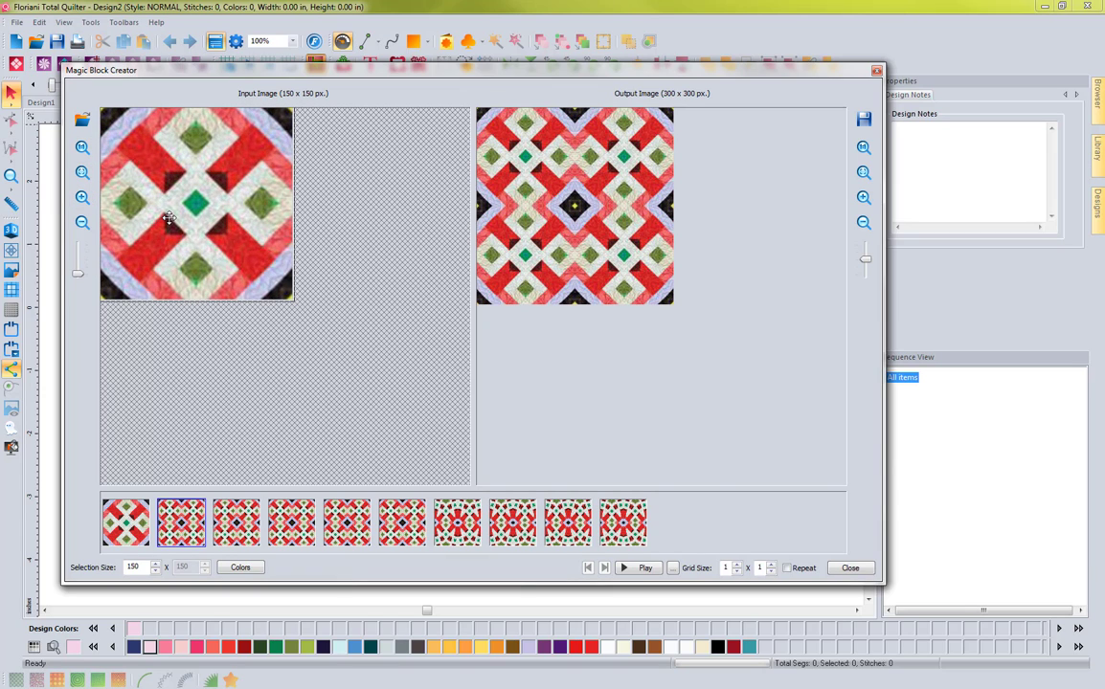
pyautogui.click(862, 199)
pyautogui.click(863, 222)
pyautogui.click(866, 258)
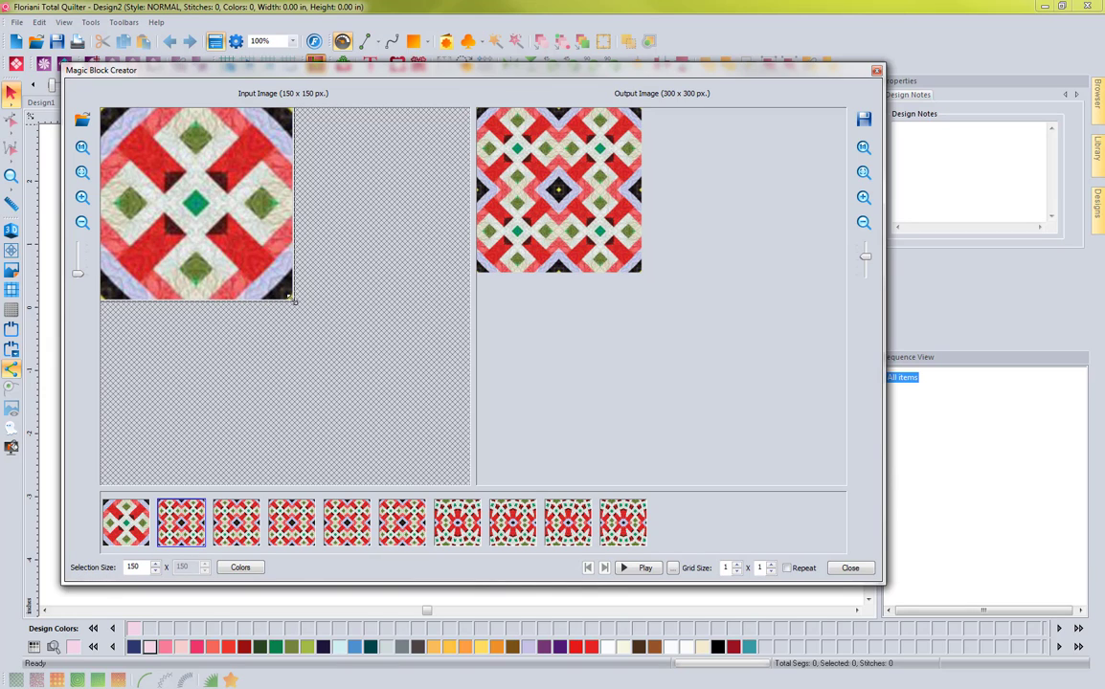
# Step: Shrink the selection on the input image to 95 x 95 px and centre it over the quilt block's middle
pyautogui.moveTo(294, 300); pyautogui.dragTo(221, 229)
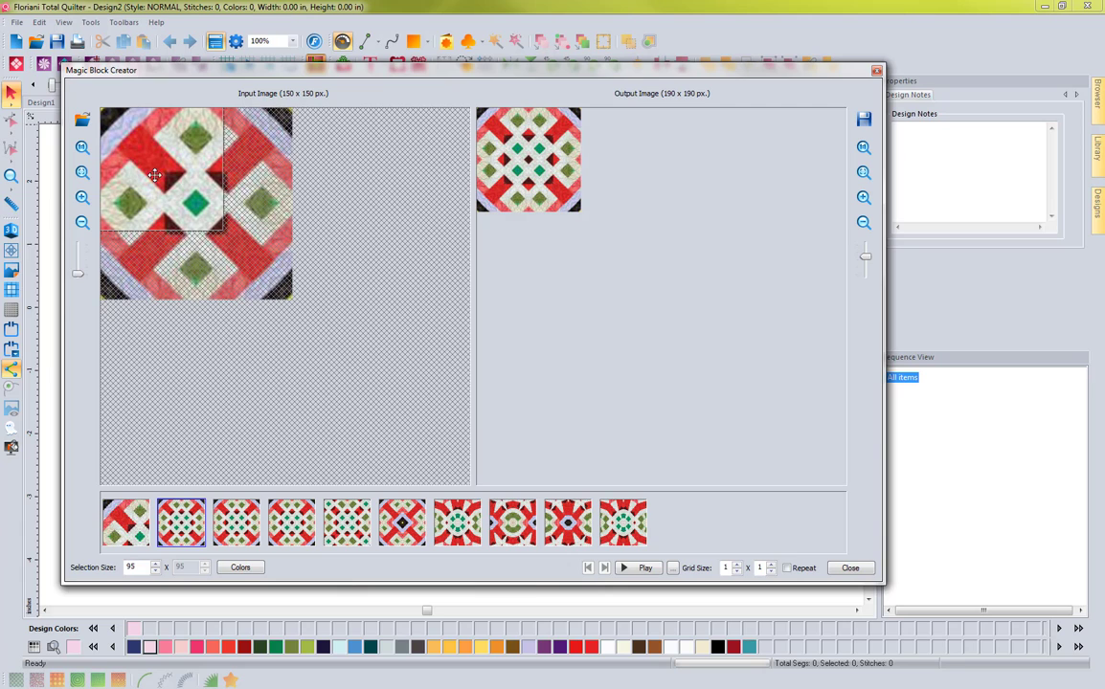
pyautogui.moveTo(161, 161)
pyautogui.mouseDown()
pyautogui.moveTo(183, 153)
pyautogui.moveTo(230, 177)
pyautogui.moveTo(167, 195)
pyautogui.moveTo(171, 173)
pyautogui.mouseUp()
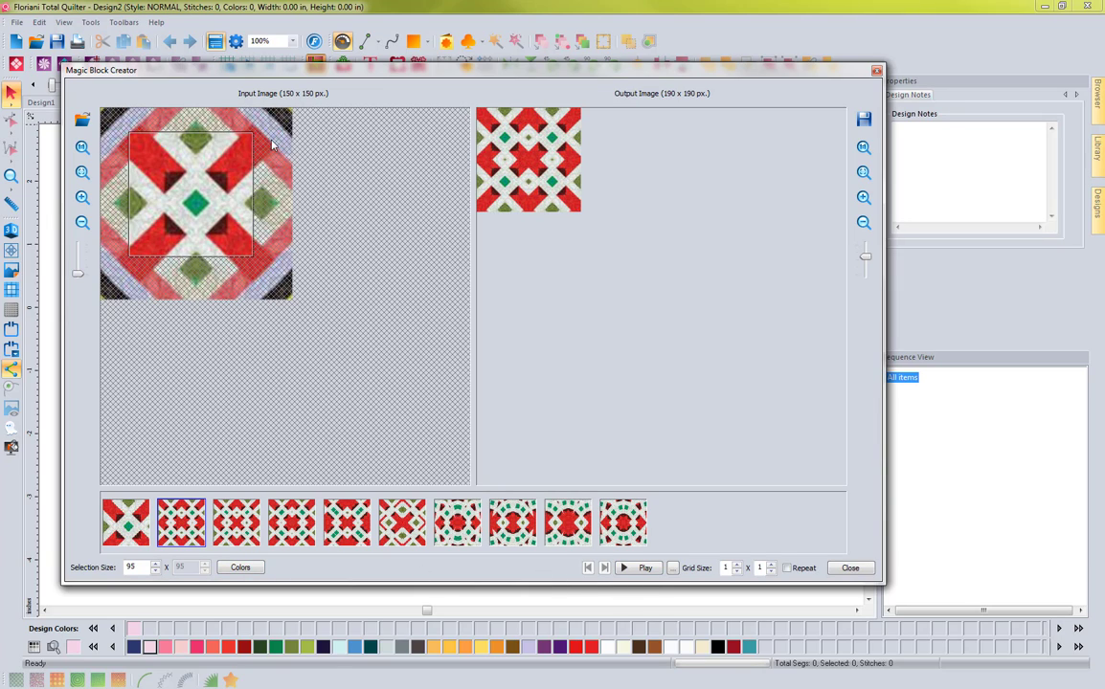
# Step: Expand the output pattern to a grid size of 4 x 4
pyautogui.click(737, 565)
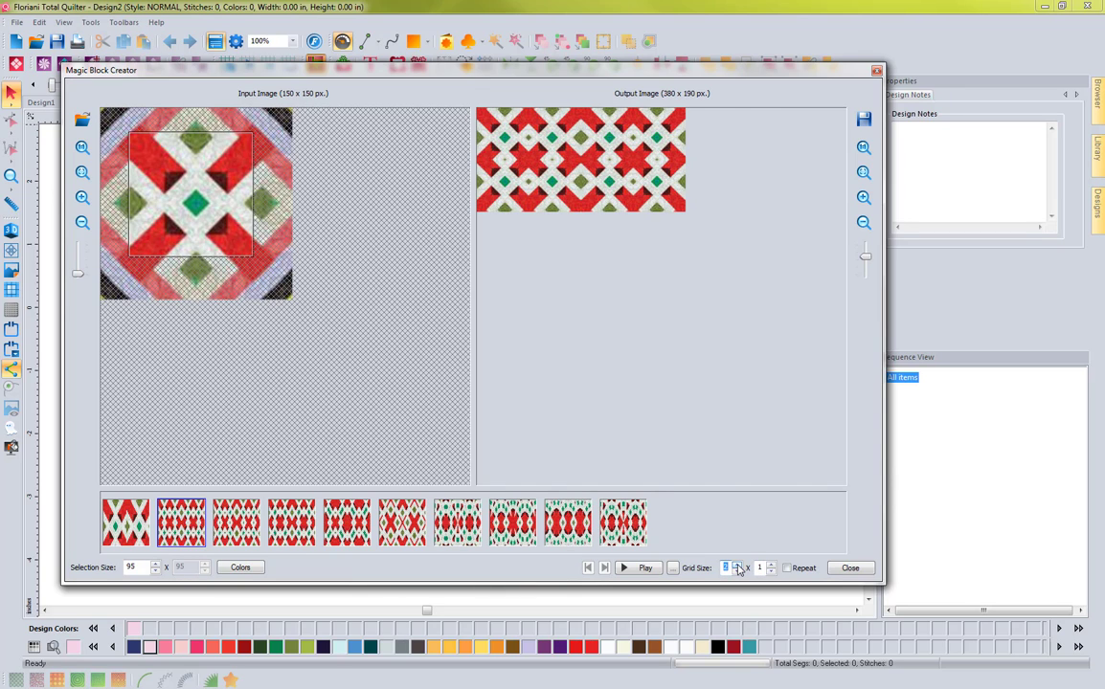
pyautogui.click(737, 566)
pyautogui.click(737, 565)
pyautogui.click(771, 566)
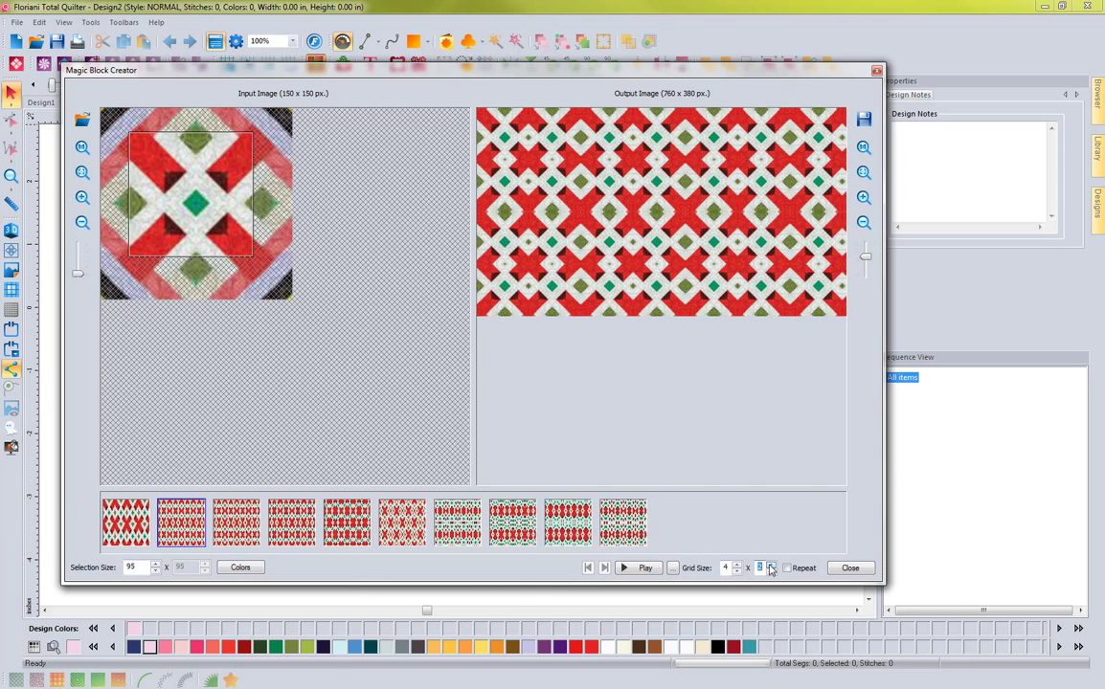
pyautogui.click(771, 566)
pyautogui.click(770, 566)
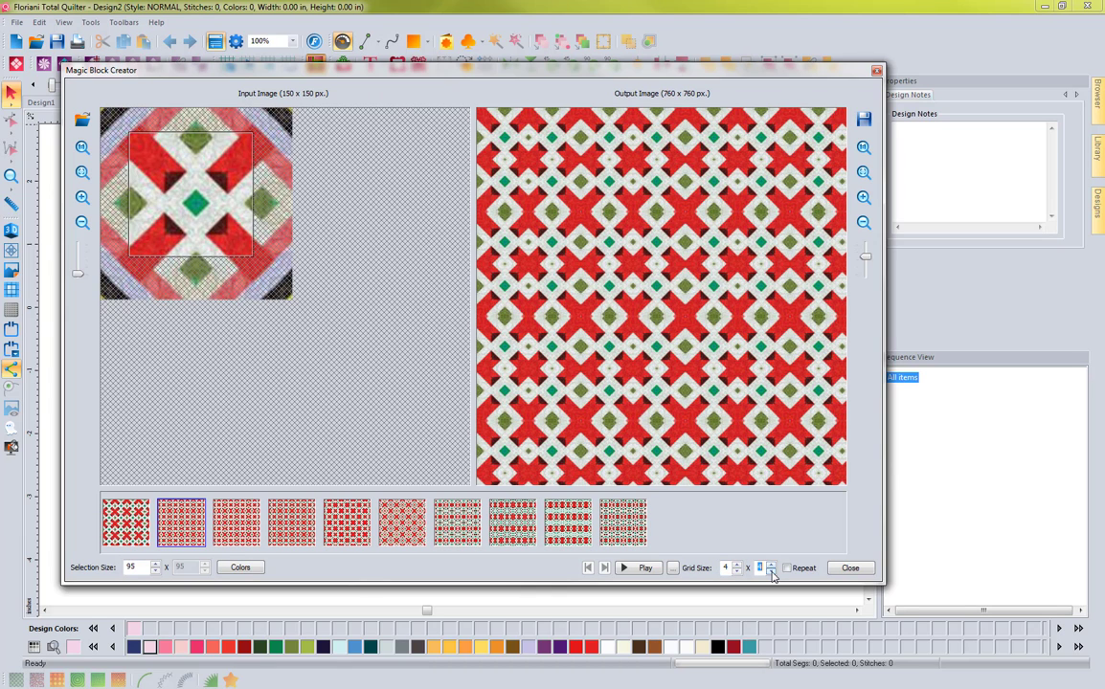
# Step: Reset the grid size to 1 x 1, and preview the pattern with Repeat switched on and off again
pyautogui.click(770, 570)
pyautogui.click(771, 570)
pyautogui.click(770, 570)
pyautogui.click(737, 571)
pyautogui.click(737, 571)
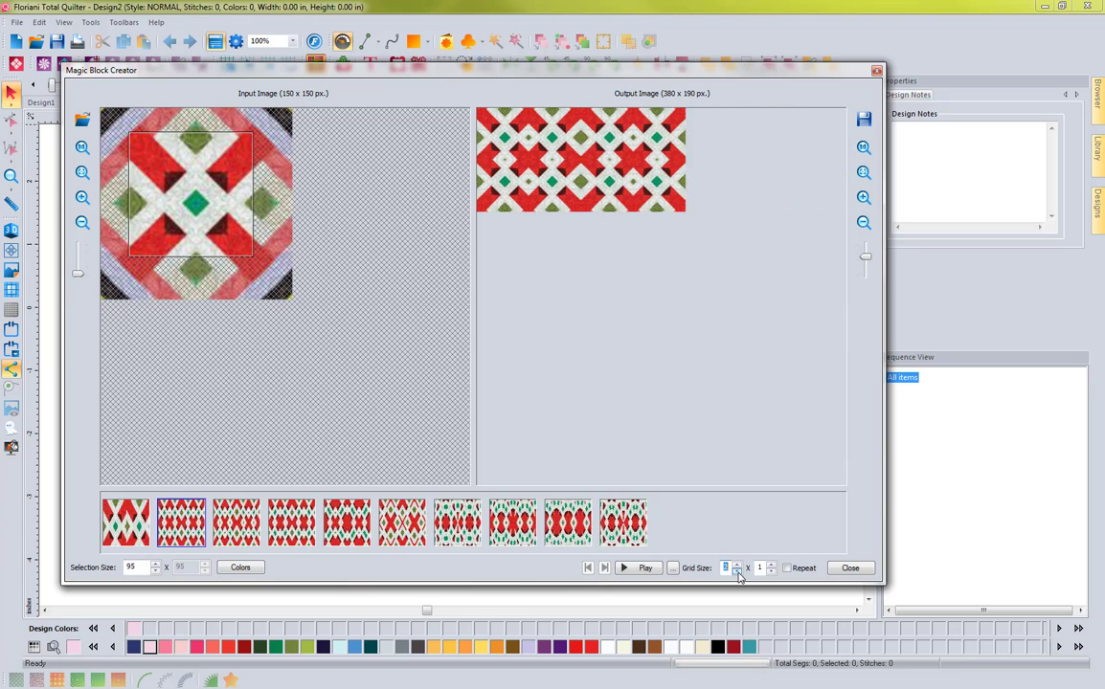
pyautogui.click(737, 571)
pyautogui.click(787, 568)
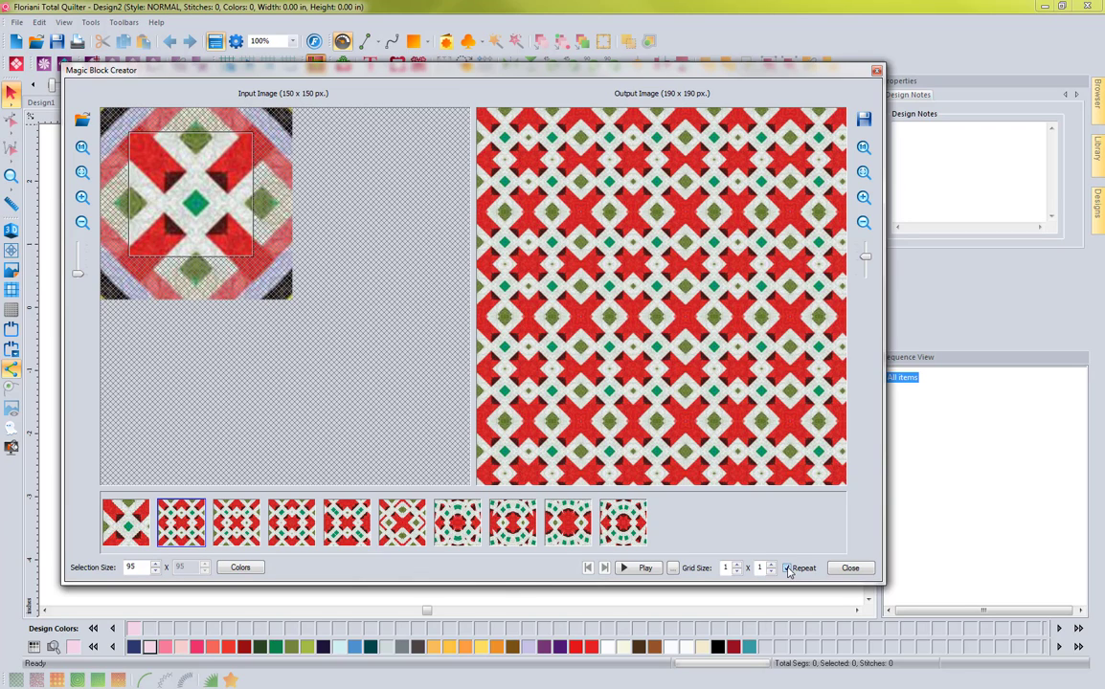
pyautogui.click(787, 569)
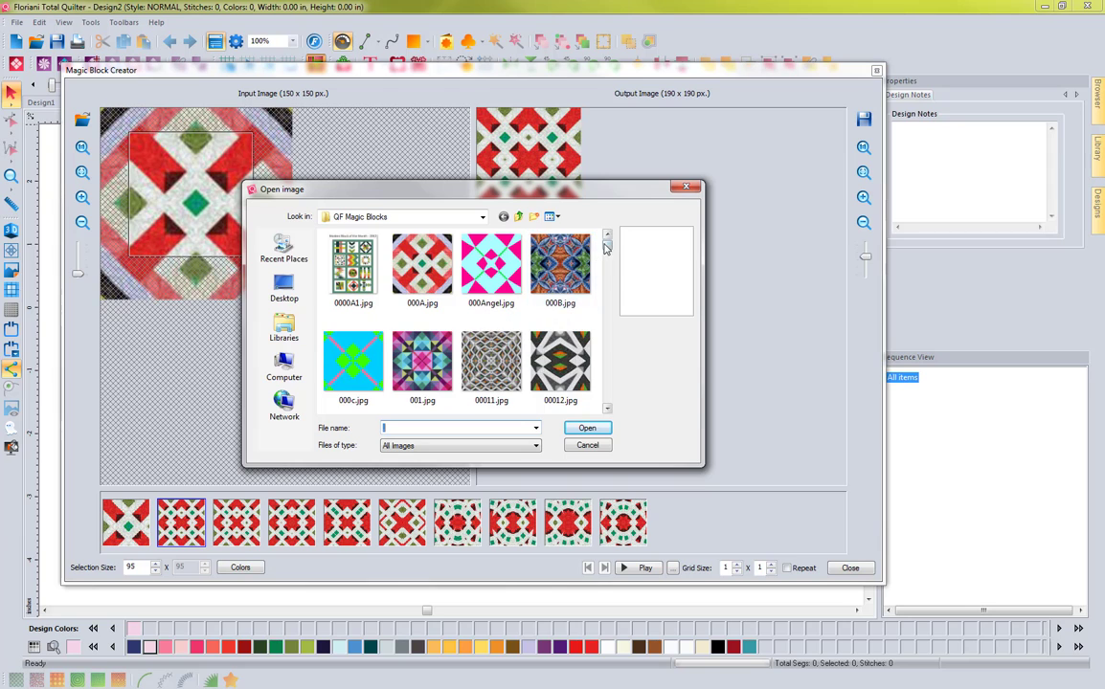
# Step: Load 000Angel.jpg from the QF Magic Blocks folder as the input image and reduce the output preview to show the whole block
pyautogui.moveTo(607, 246); pyautogui.dragTo(609, 284)
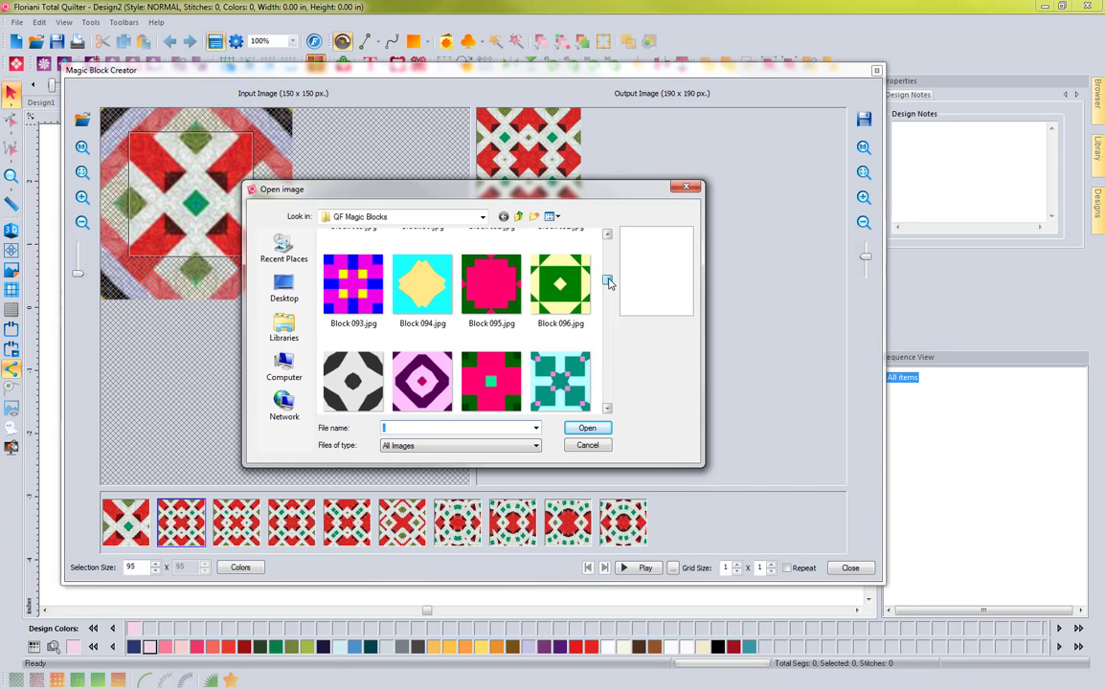
pyautogui.moveTo(609, 282); pyautogui.dragTo(606, 240)
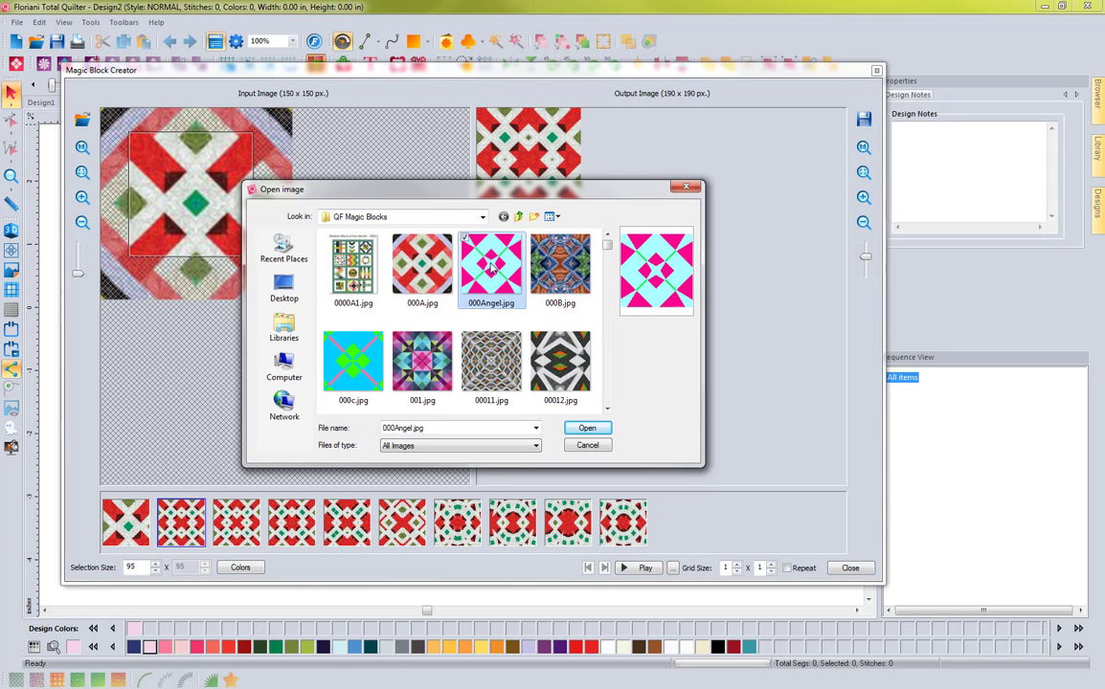
pyautogui.click(588, 428)
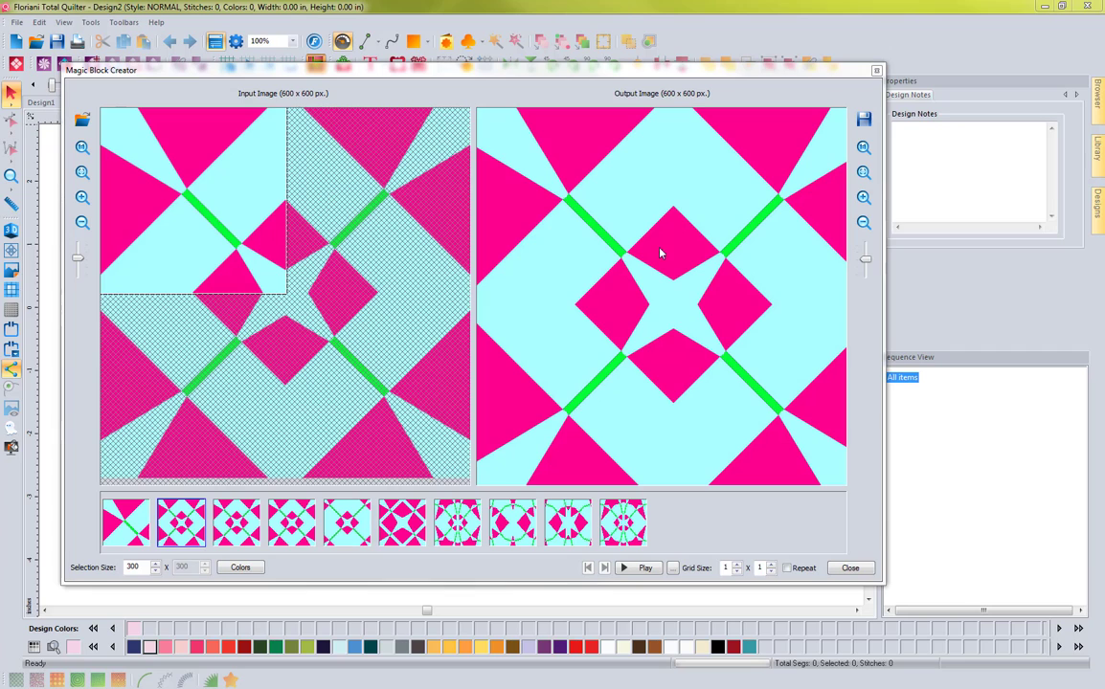
pyautogui.moveTo(864, 258); pyautogui.dragTo(869, 251)
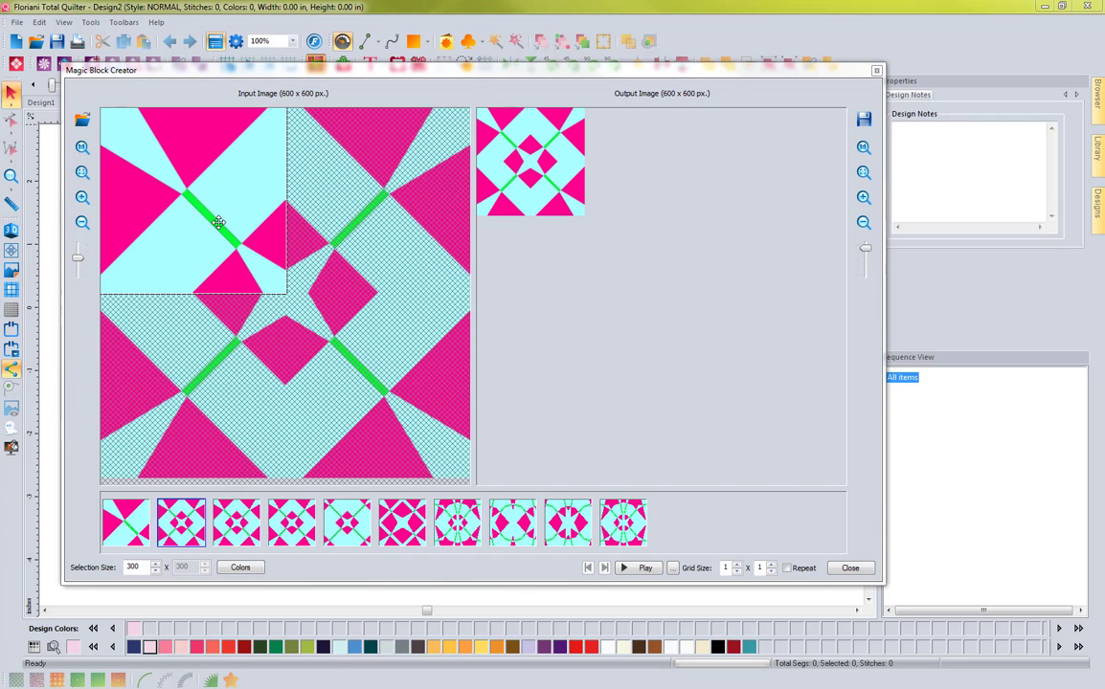
# Step: Try the 300 x 300 px selection over several areas of the input image, from its upper part through the centre to the lower left
pyautogui.moveTo(218, 223); pyautogui.dragTo(260, 232)
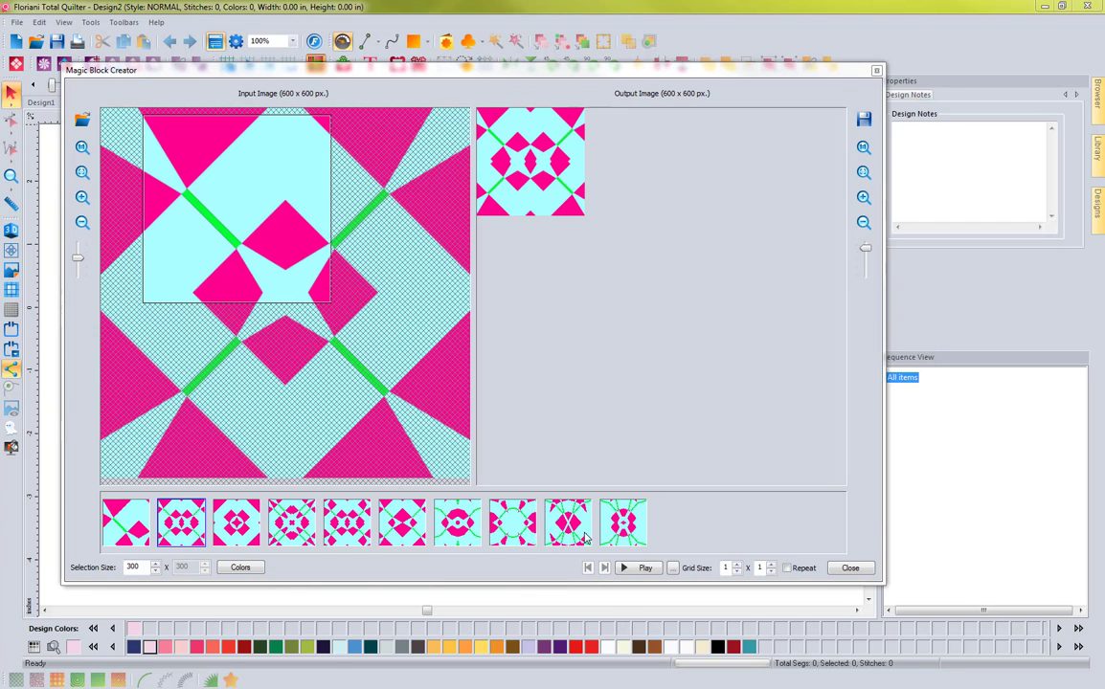
pyautogui.moveTo(268, 261); pyautogui.dragTo(301, 304)
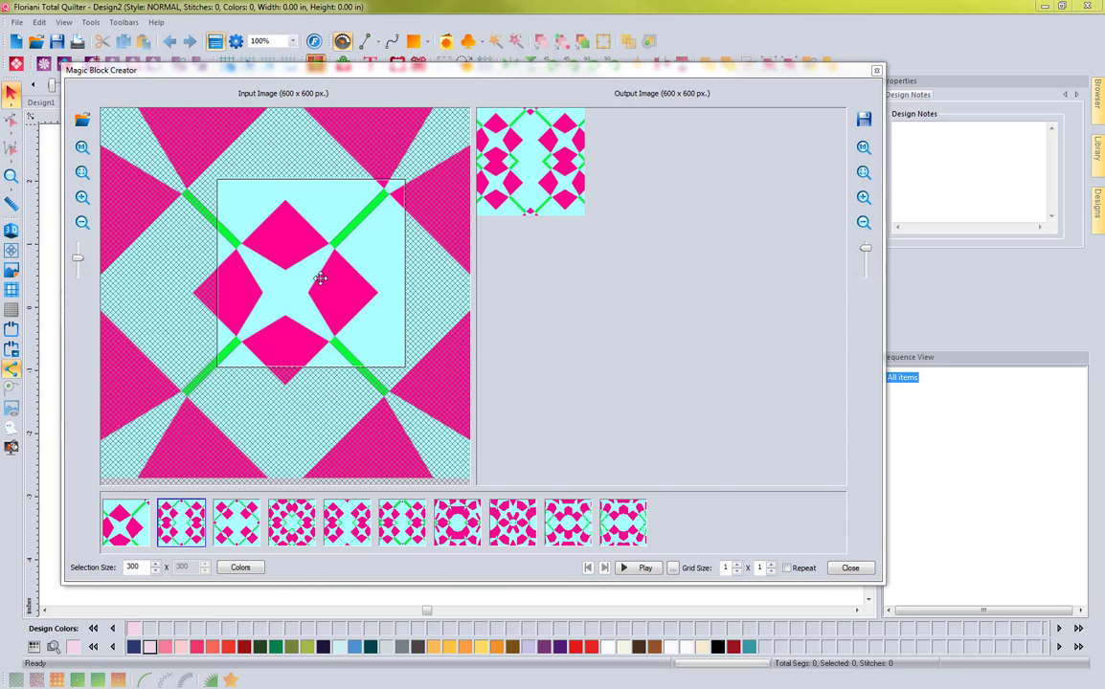
pyautogui.moveTo(320, 278); pyautogui.dragTo(322, 299)
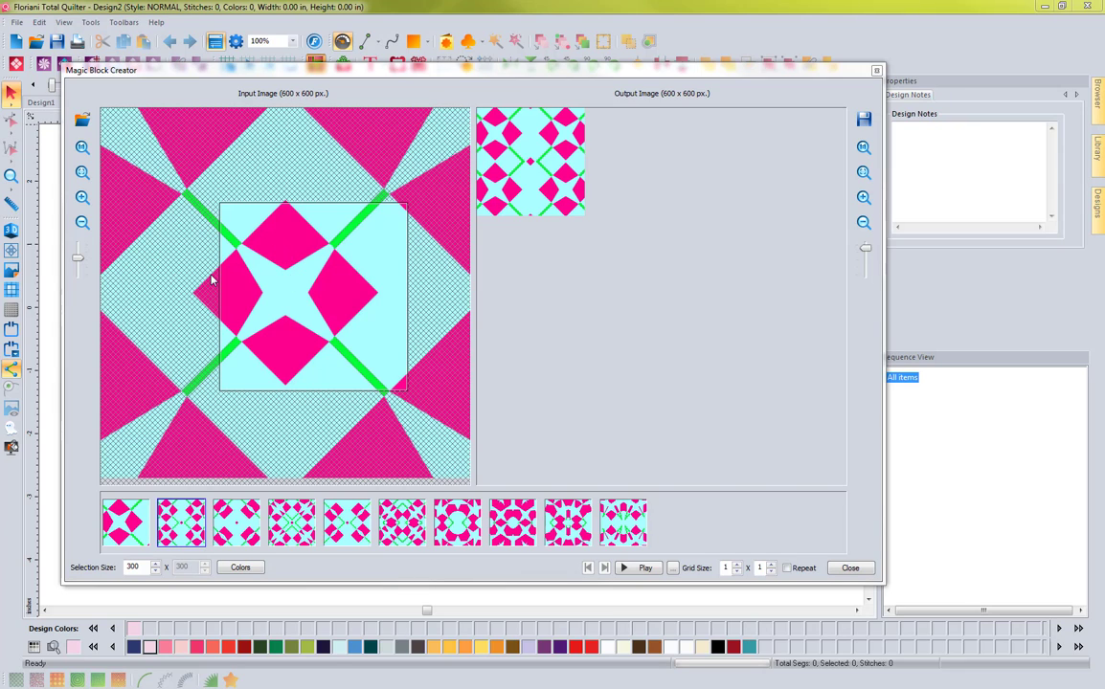
pyautogui.moveTo(264, 289); pyautogui.dragTo(226, 316)
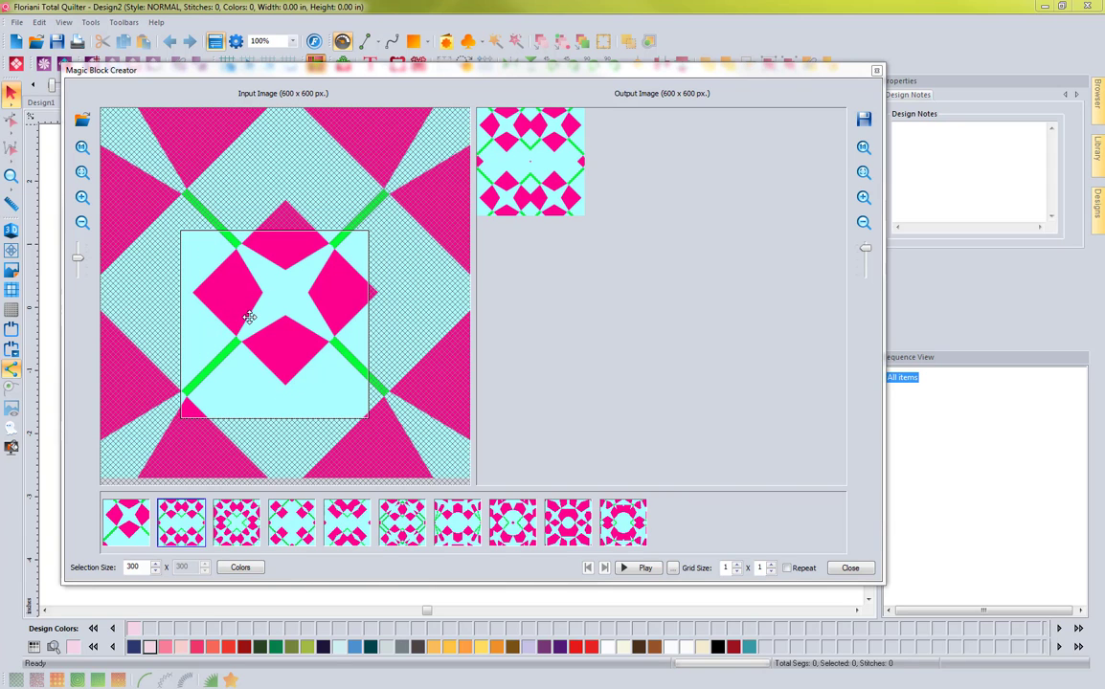
pyautogui.moveTo(249, 317); pyautogui.dragTo(186, 313)
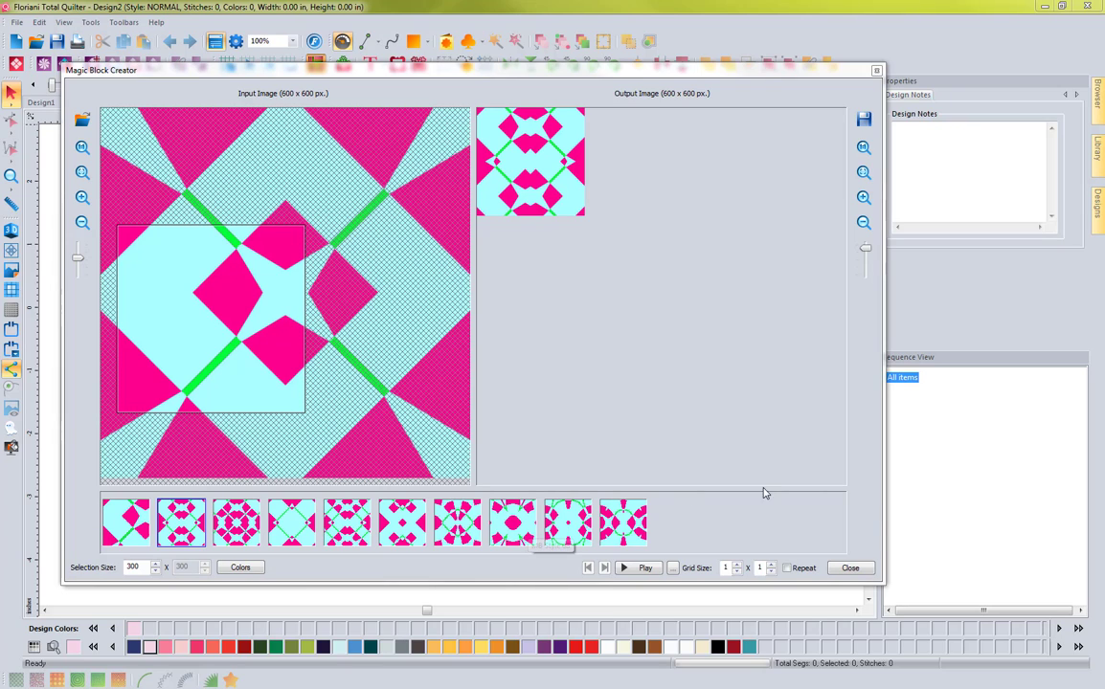
# Step: Enable Repeat for the output pattern and shift the selection slightly lower on the input image
pyautogui.click(787, 568)
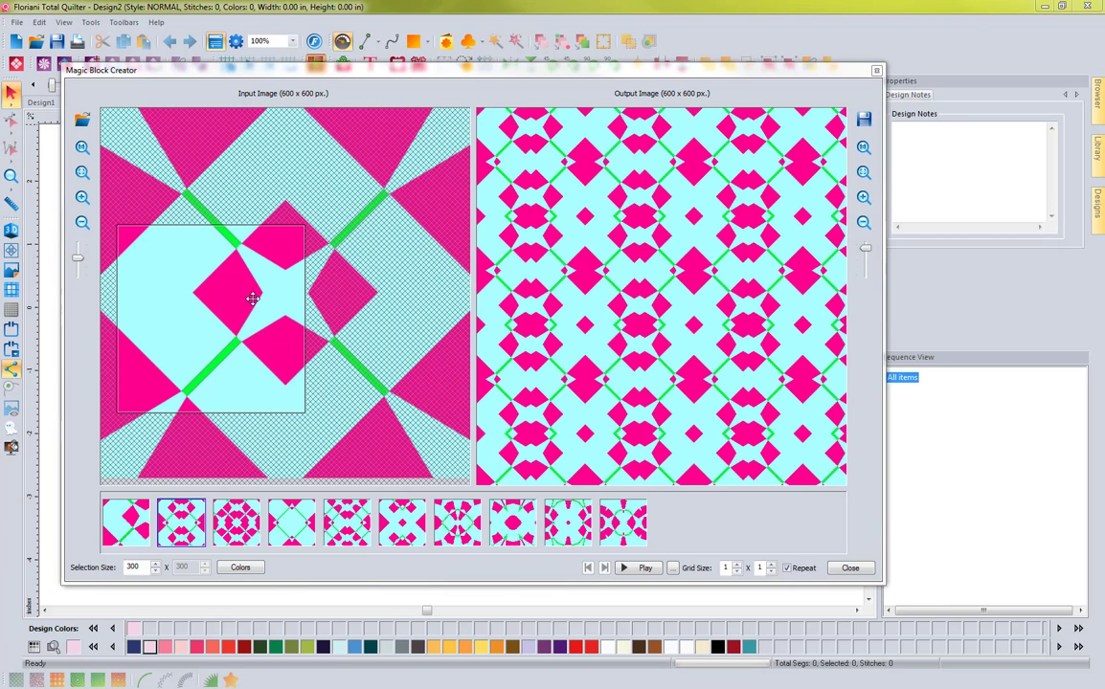
pyautogui.moveTo(252, 298); pyautogui.dragTo(252, 324)
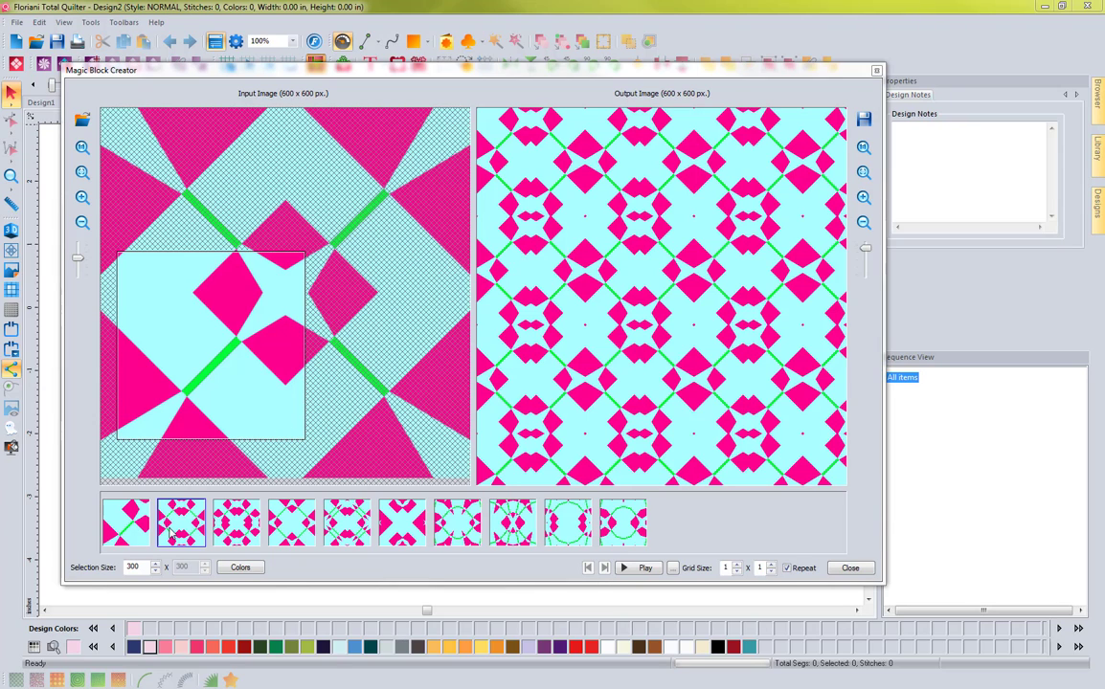
# Step: Step through the block layout variations from the third to the tenth, and move the selection into the input image's bottom-right corner
pyautogui.click(230, 533)
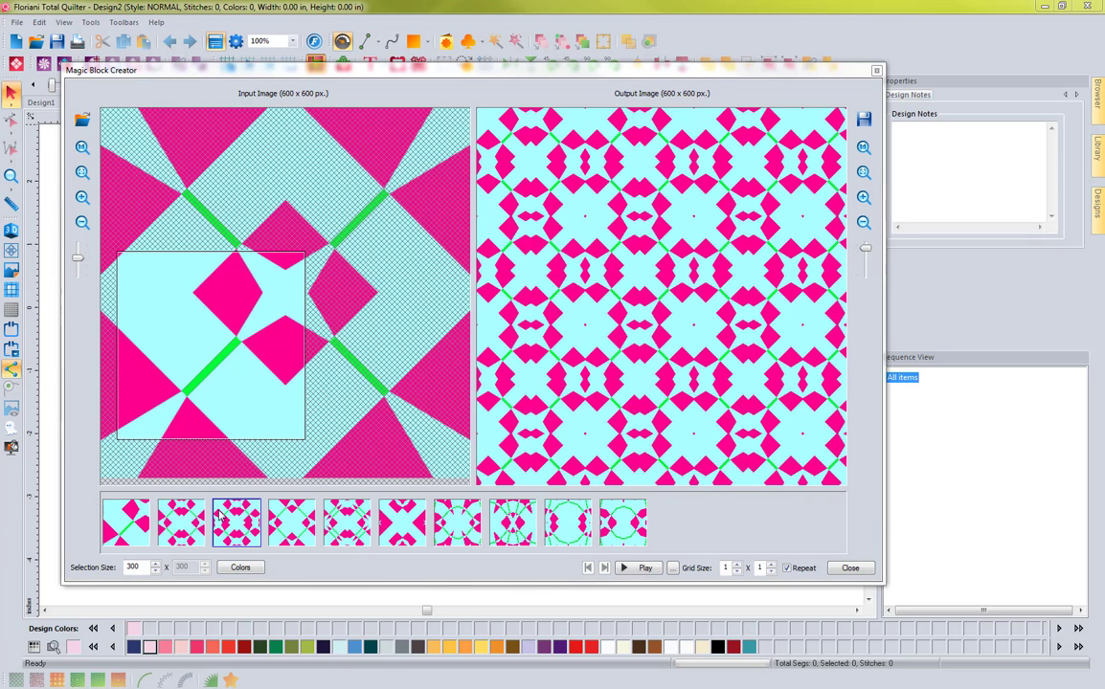
pyautogui.click(295, 522)
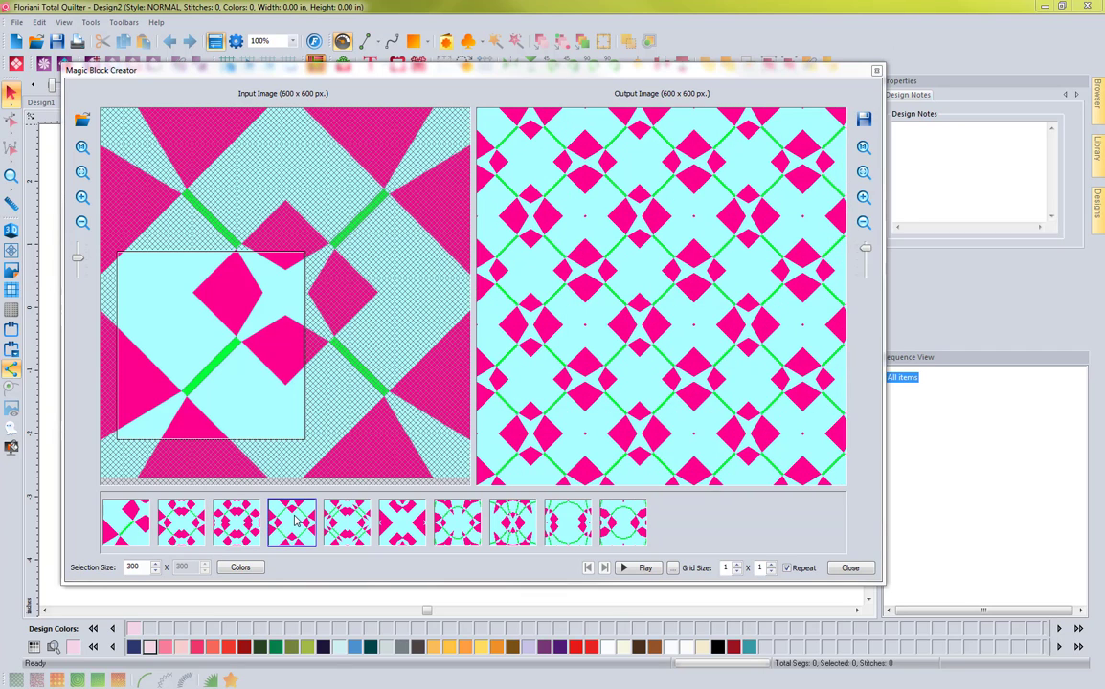
pyautogui.click(342, 517)
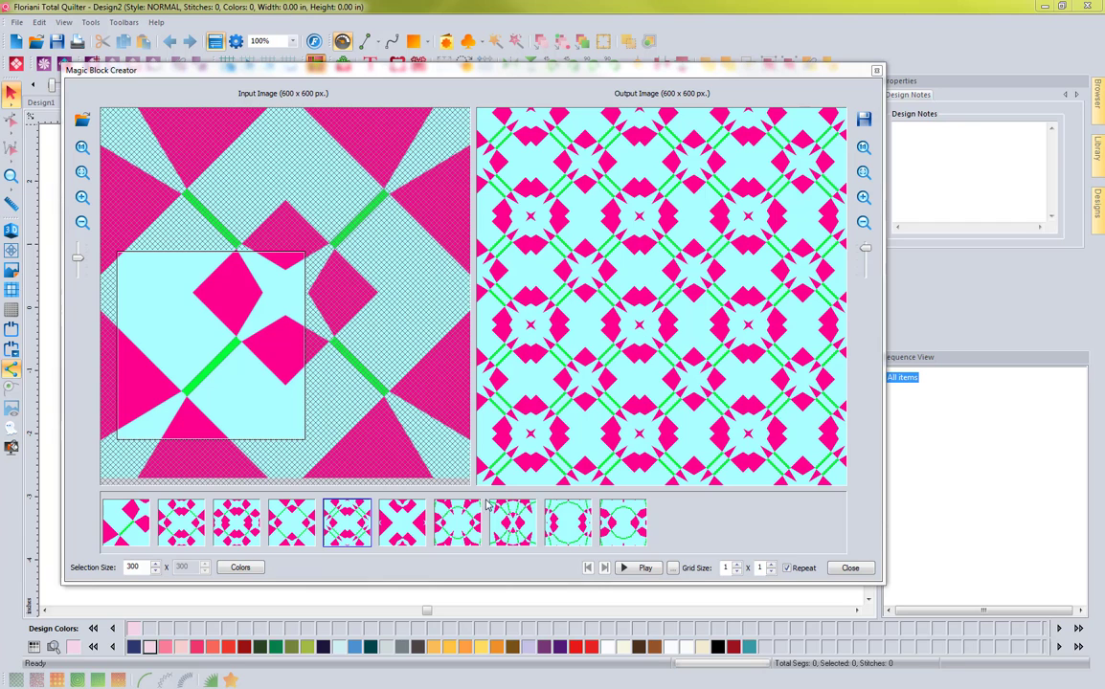
pyautogui.click(413, 518)
pyautogui.click(457, 517)
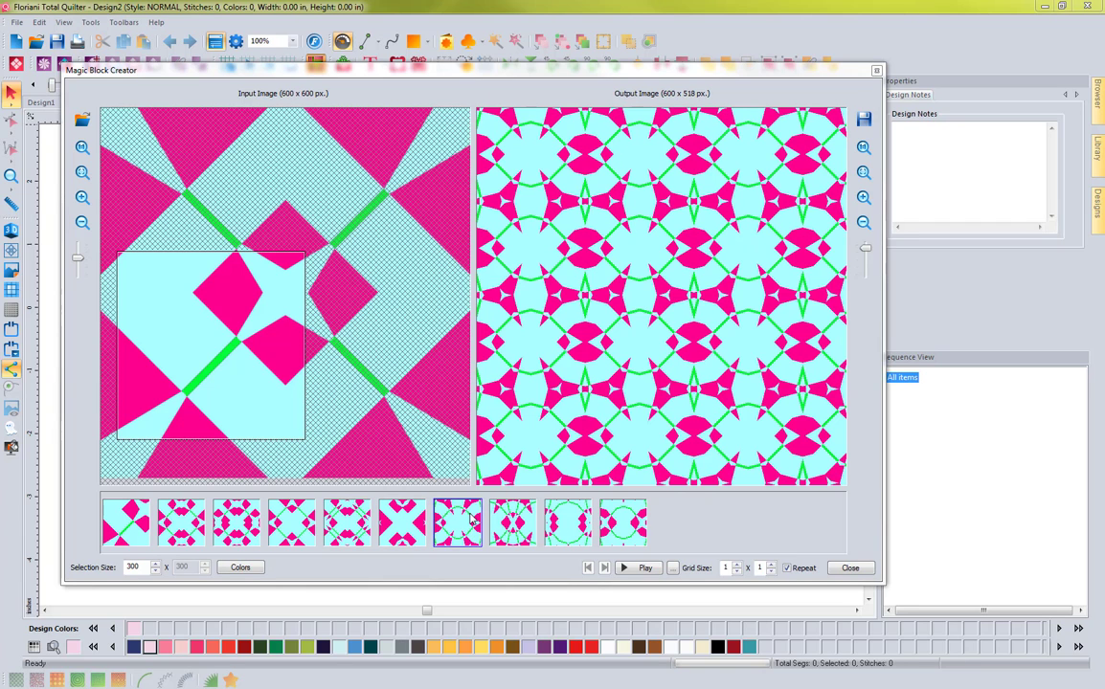
pyautogui.click(525, 518)
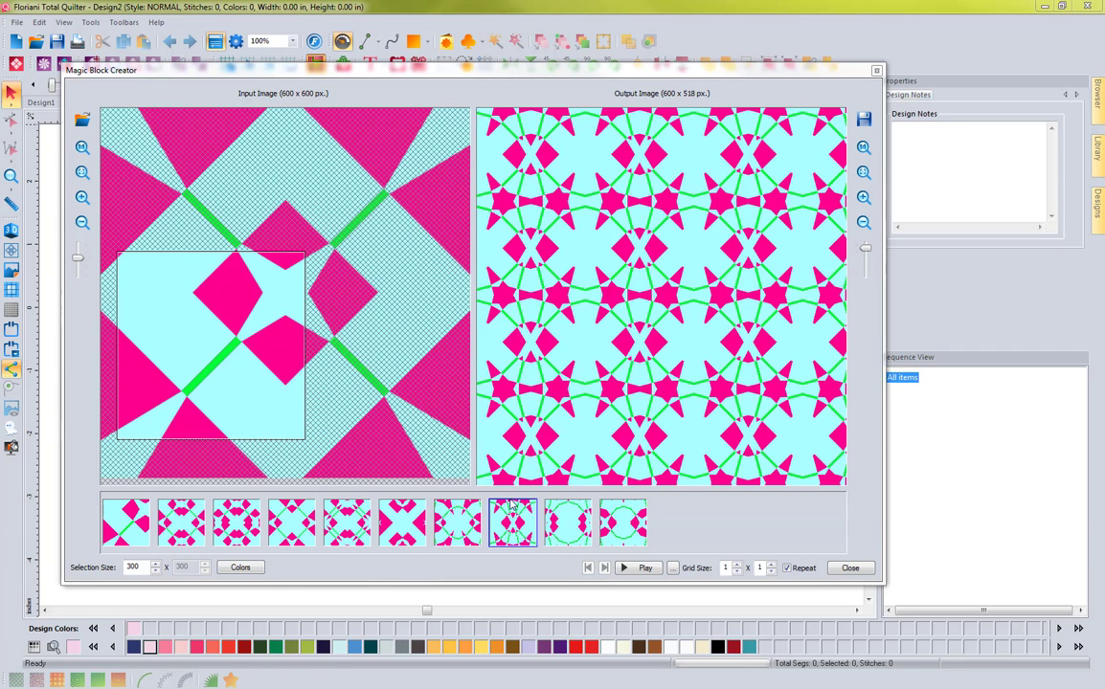
pyautogui.click(567, 522)
pyautogui.click(628, 508)
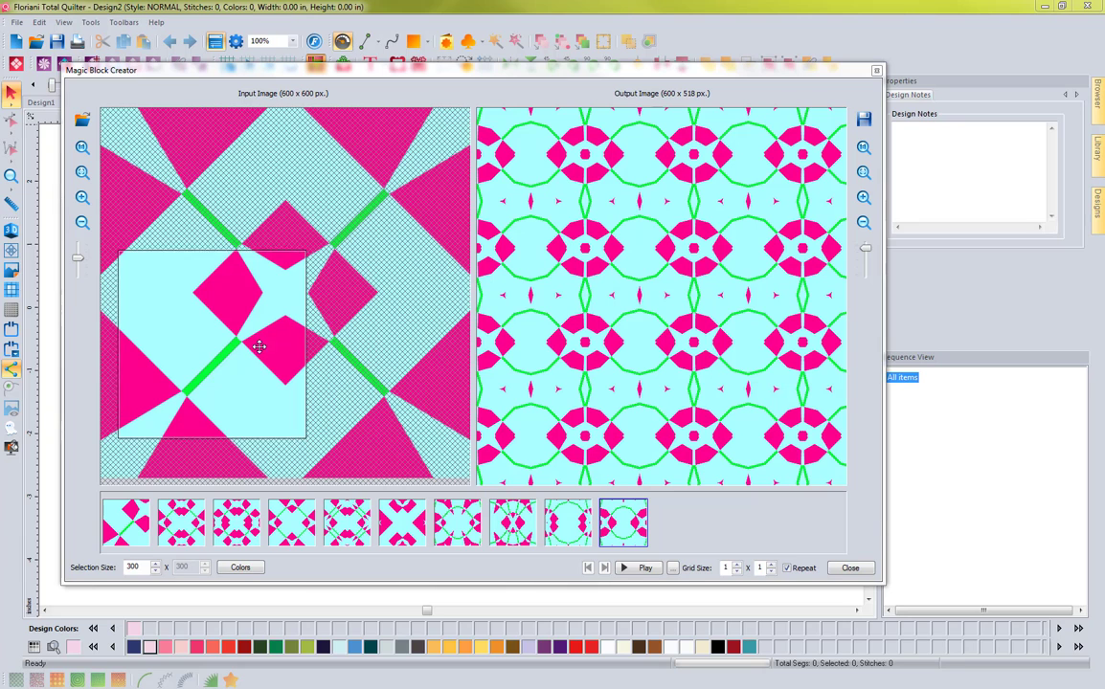
pyautogui.moveTo(230, 313); pyautogui.dragTo(418, 386)
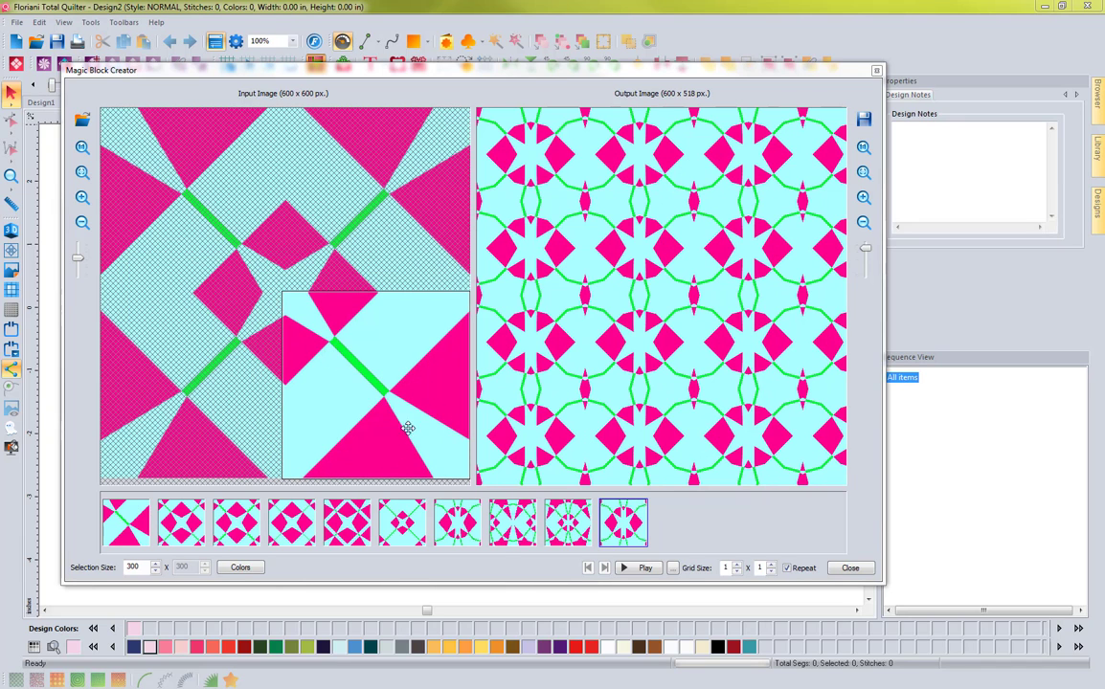
# Step: Choose the third block layout variation and try the Black and White color option on the output, turning it off again
pyautogui.click(244, 534)
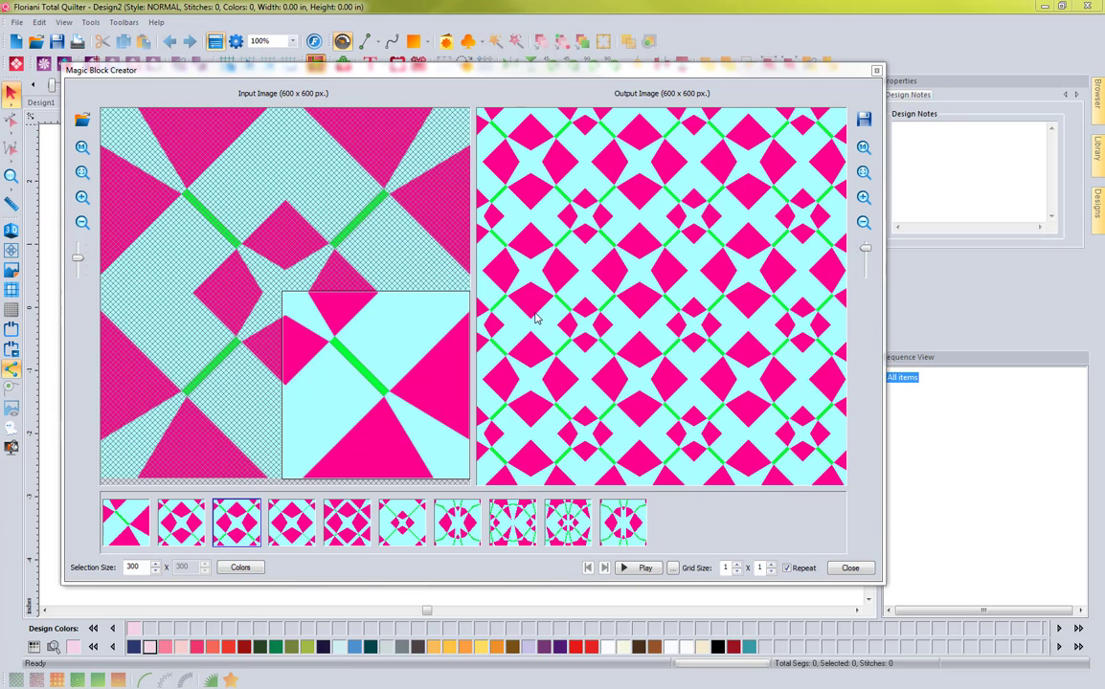
pyautogui.click(240, 568)
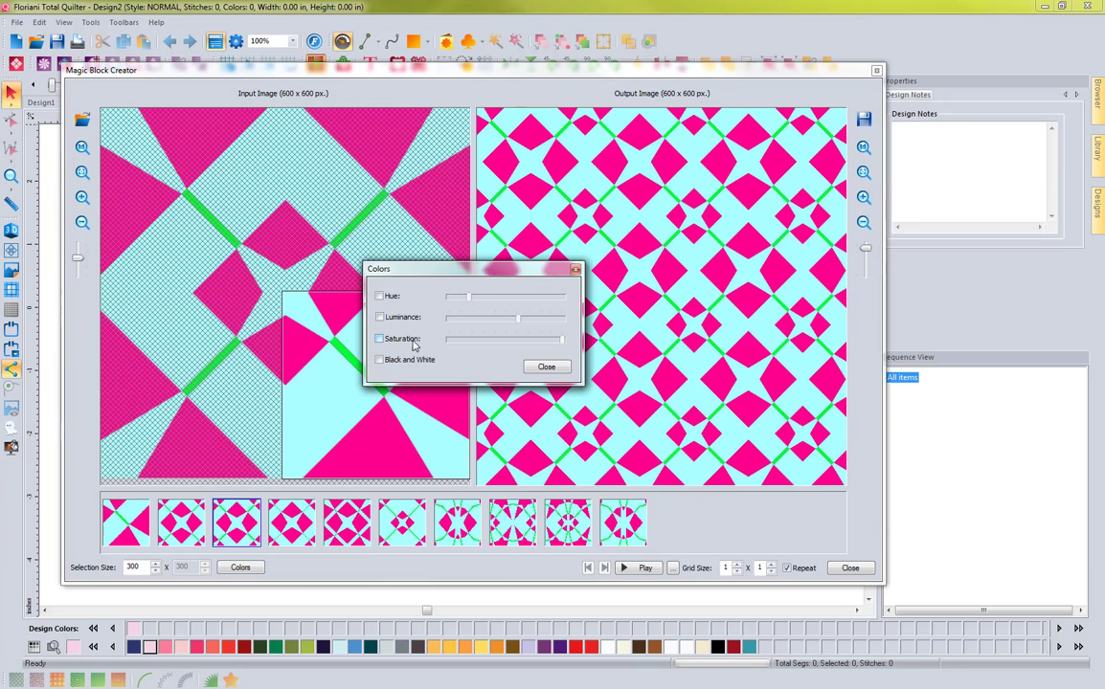
pyautogui.click(379, 360)
pyautogui.click(379, 360)
# Step: Enable Hue for the output colors and shift it until the shapes are blue on a pale yellow background
pyautogui.click(380, 296)
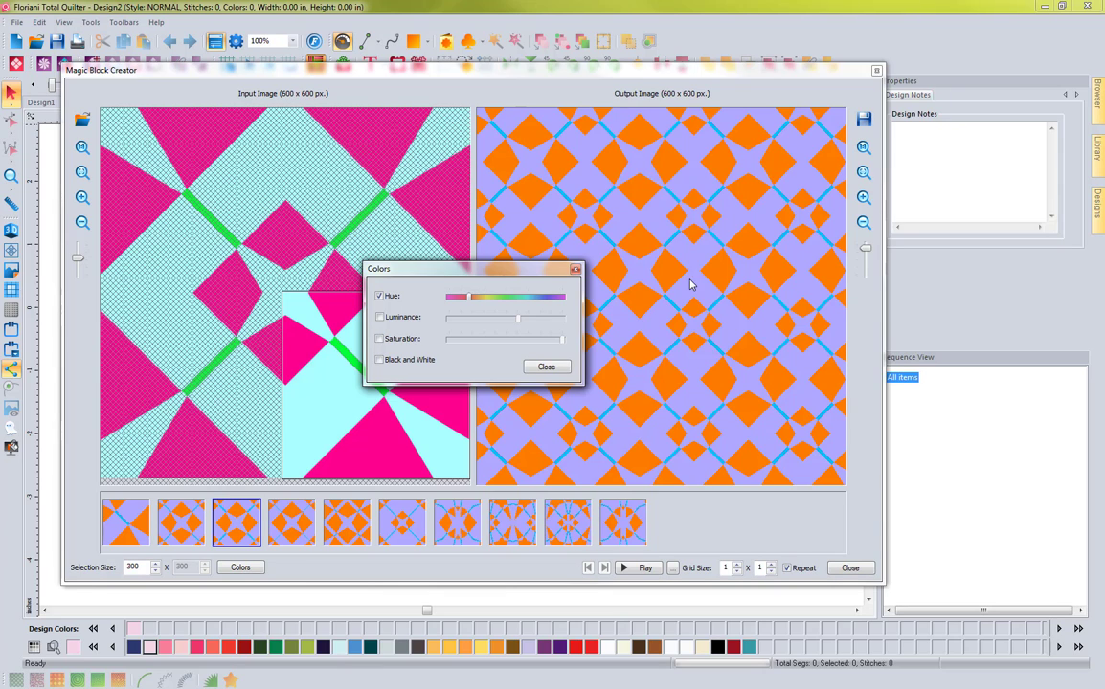
pyautogui.moveTo(466, 299); pyautogui.dragTo(510, 303)
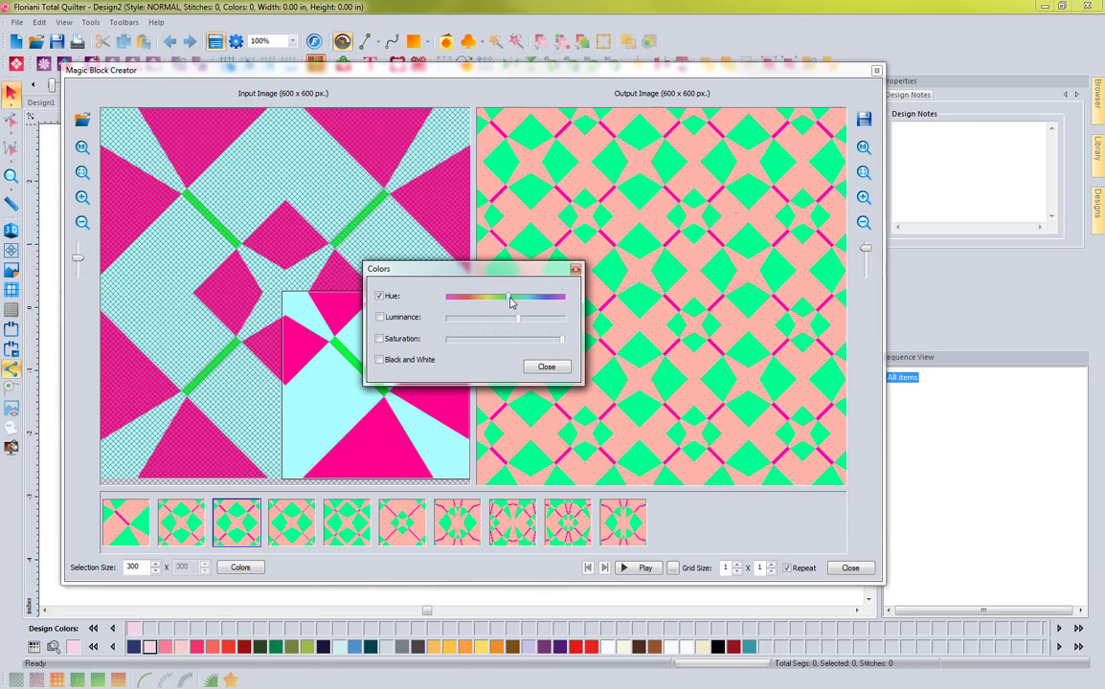
pyautogui.moveTo(510, 302); pyautogui.dragTo(522, 302)
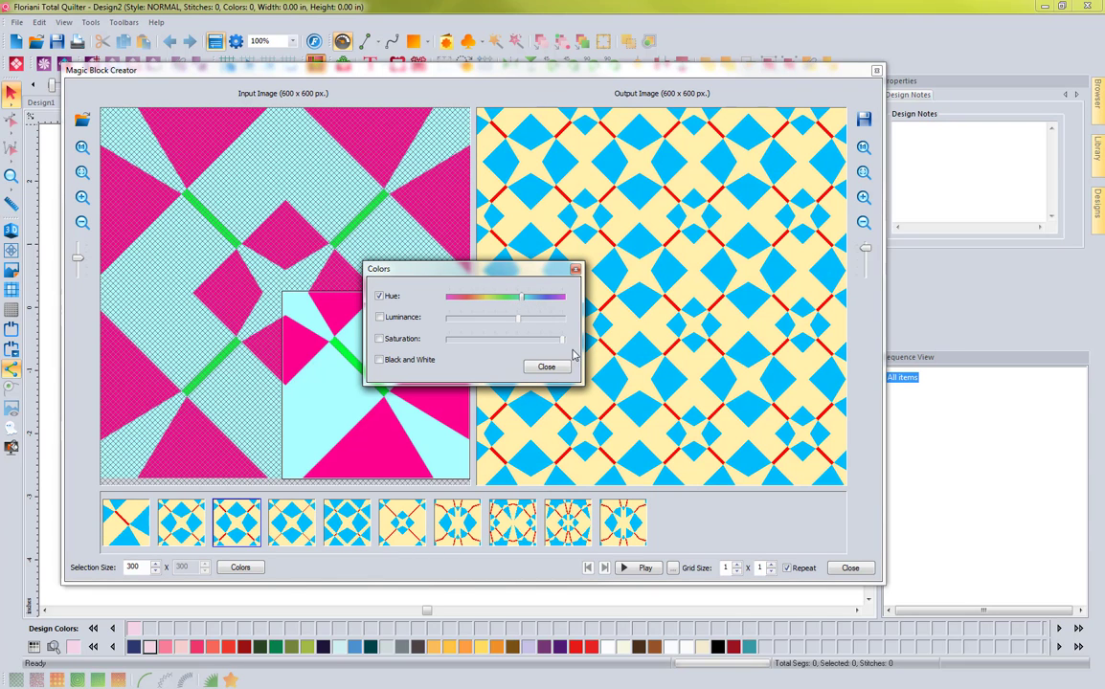
pyautogui.click(547, 369)
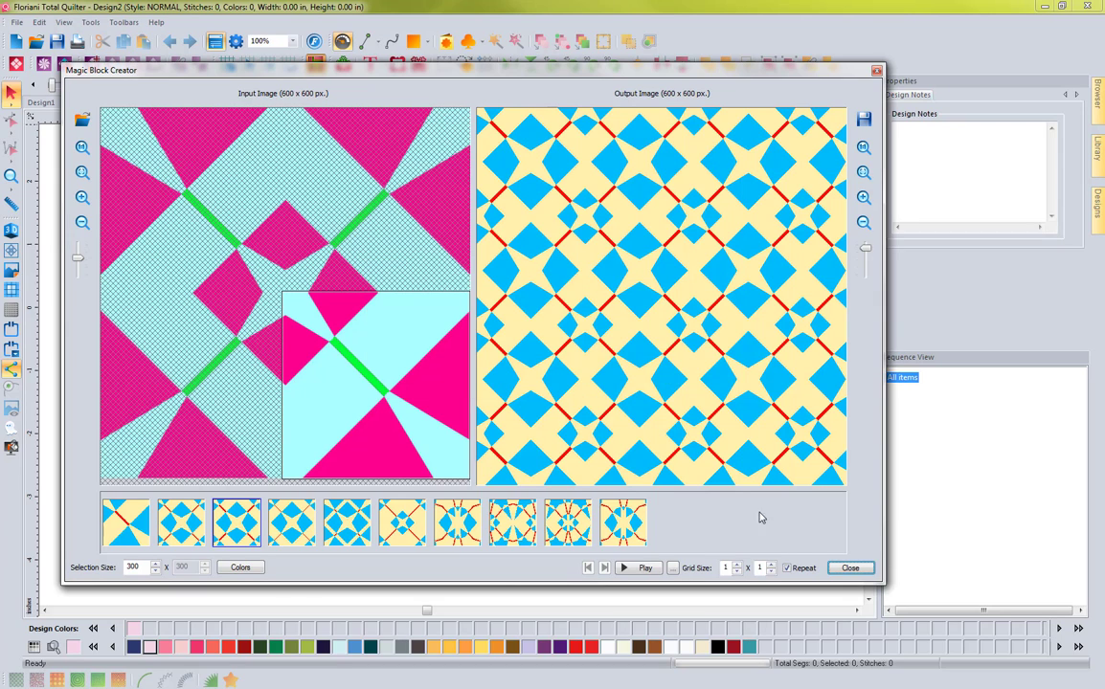
# Step: Compare the single block with its repeat, and save it as magic block 00000A in the QF Magic Blocks folder
pyautogui.click(788, 569)
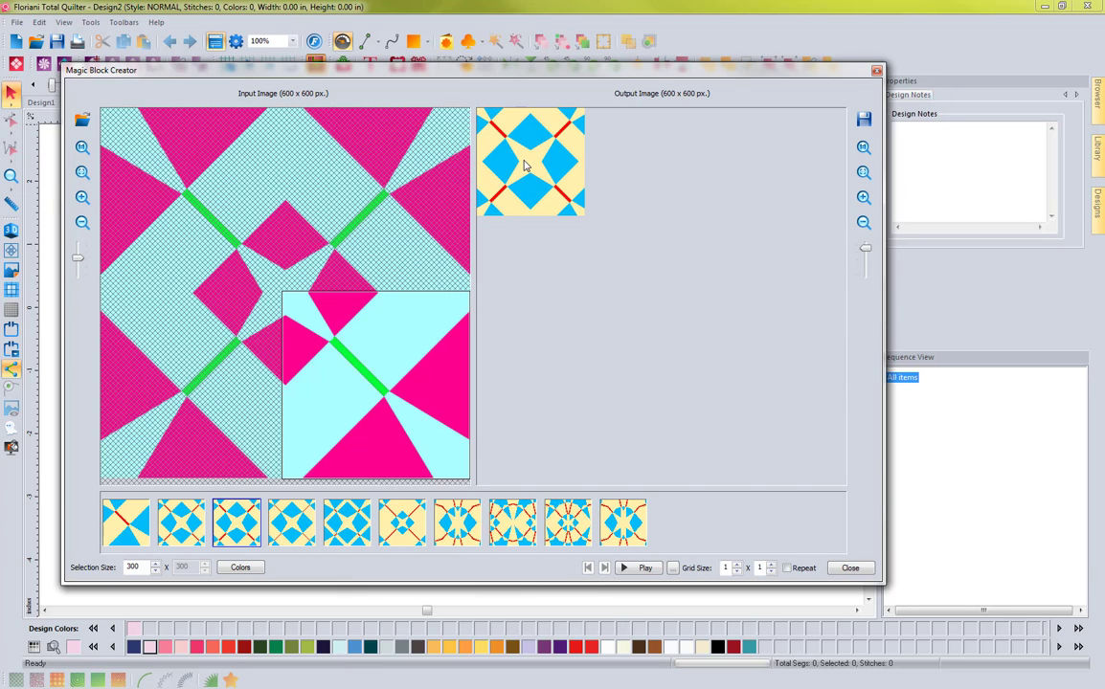
pyautogui.click(787, 569)
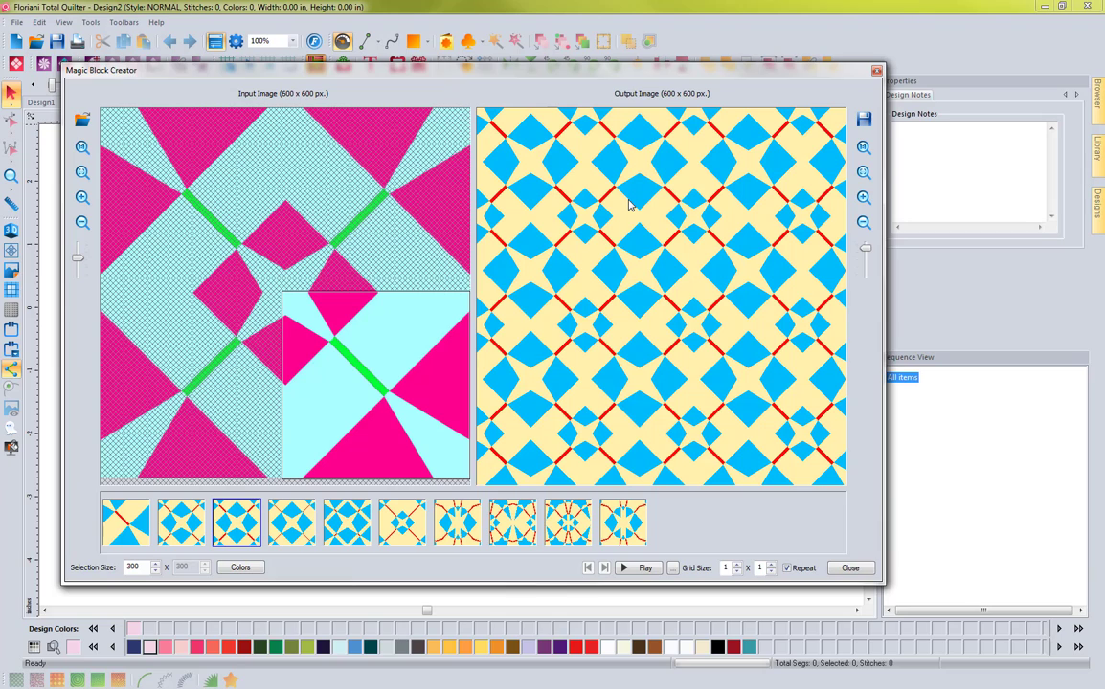
pyautogui.click(863, 120)
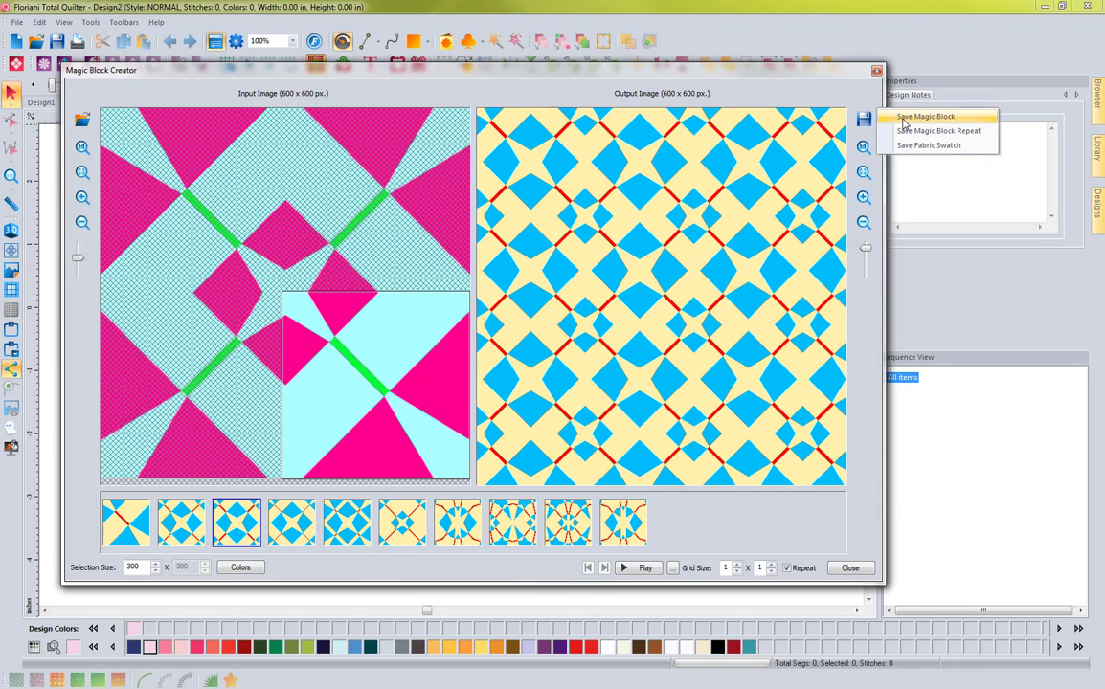
pyautogui.click(924, 118)
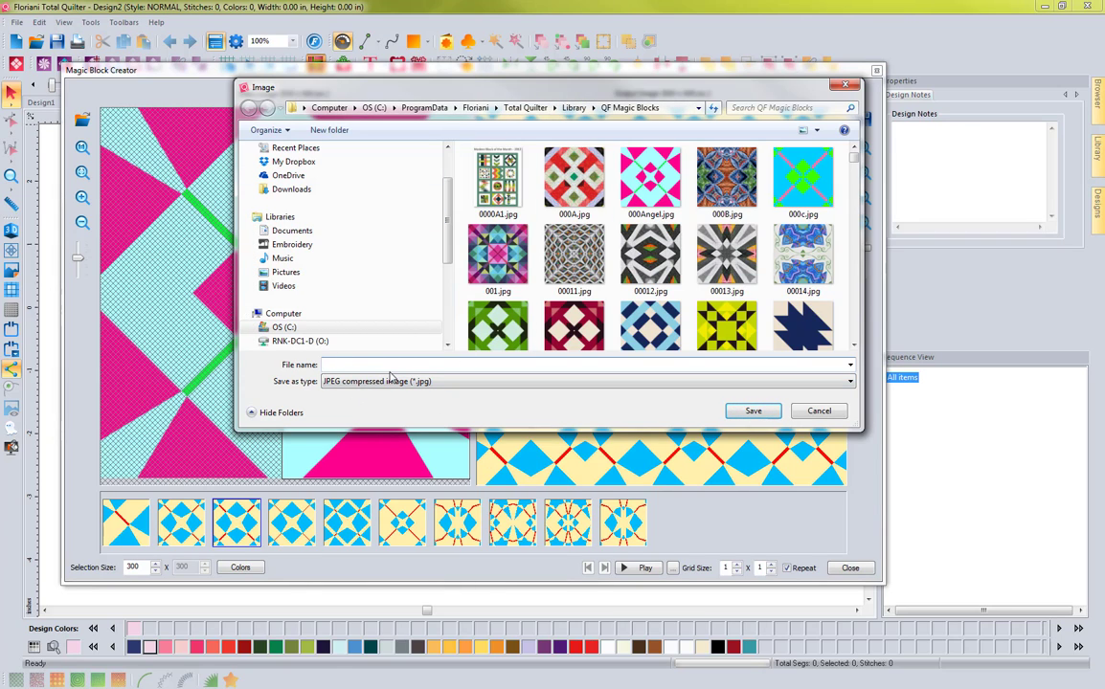
pyautogui.write('000')
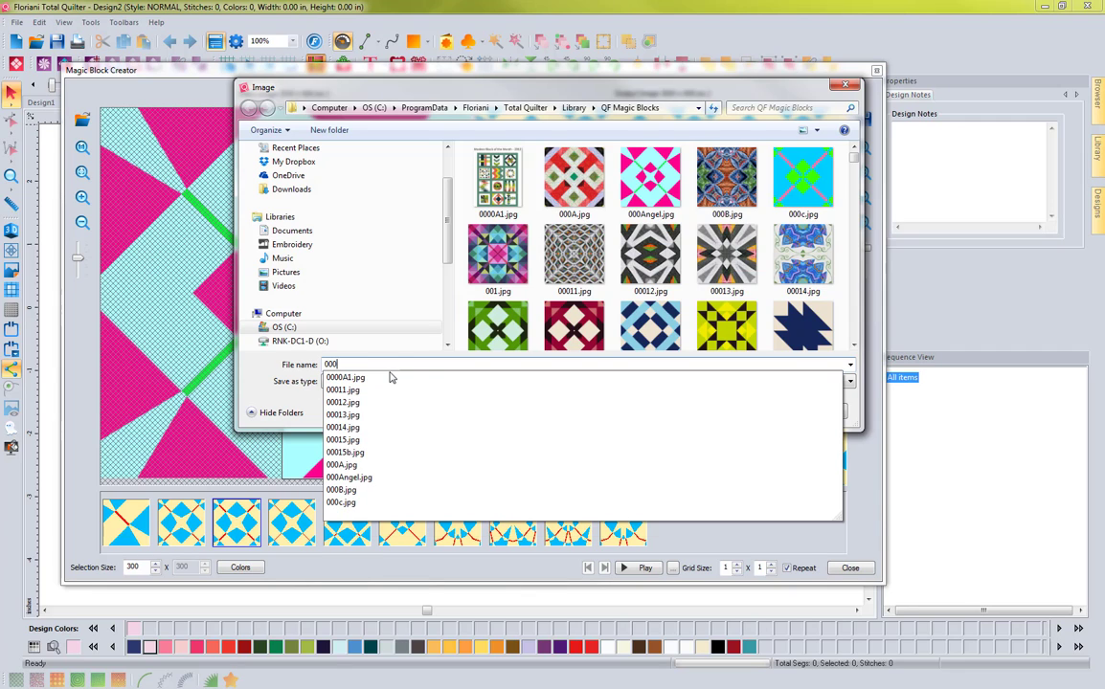
pyautogui.write('0')
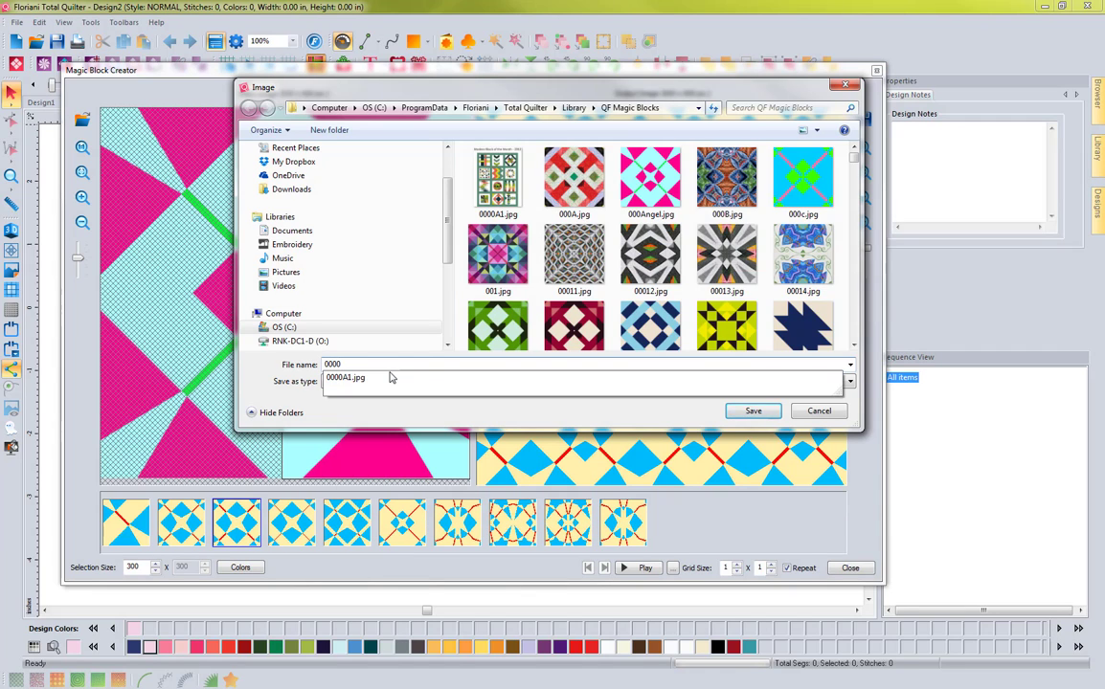
pyautogui.write('0')
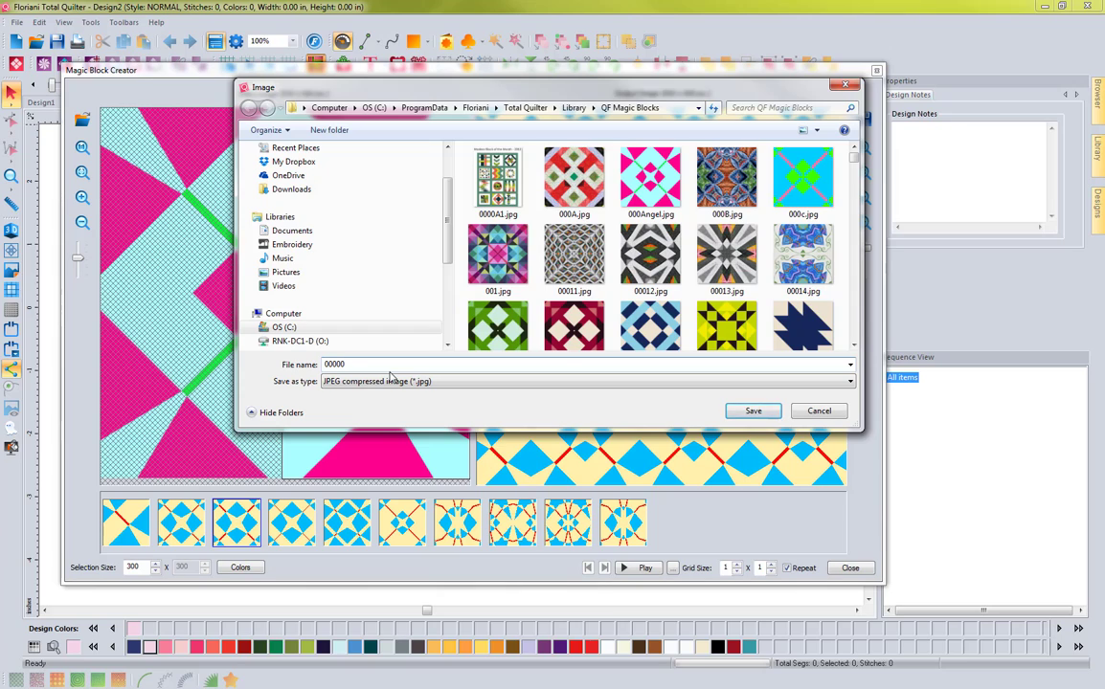
pyautogui.write('A')
pyautogui.click(760, 415)
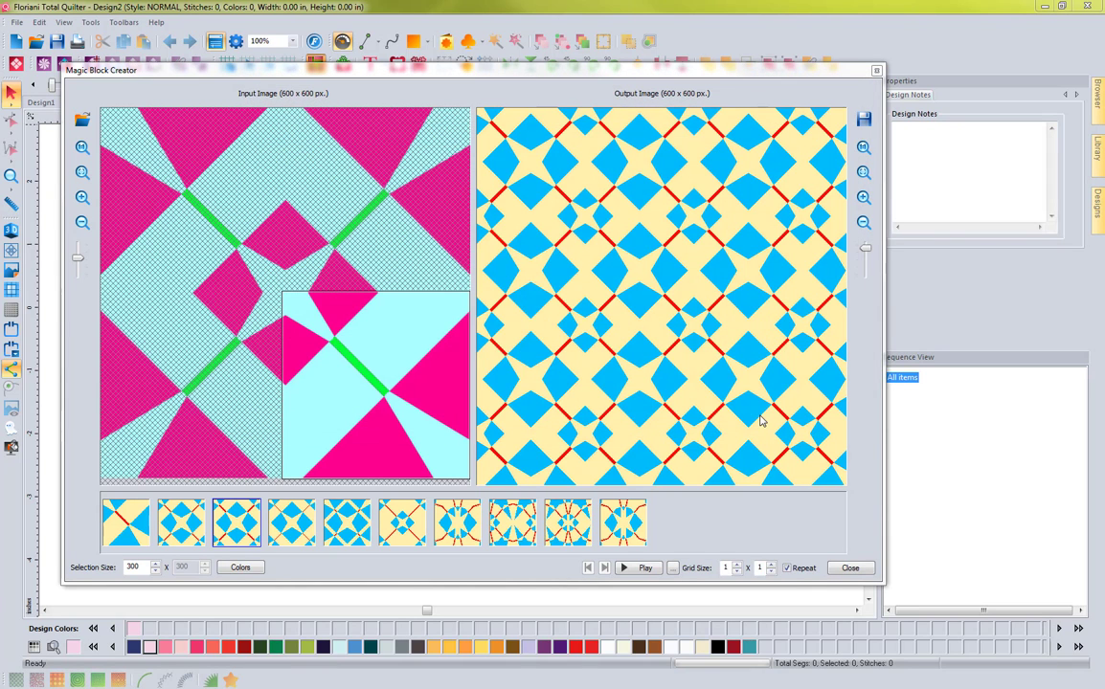
# Step: Save the output as a JPEG fabric swatch named 0000A in the Fabric folder
pyautogui.click(864, 120)
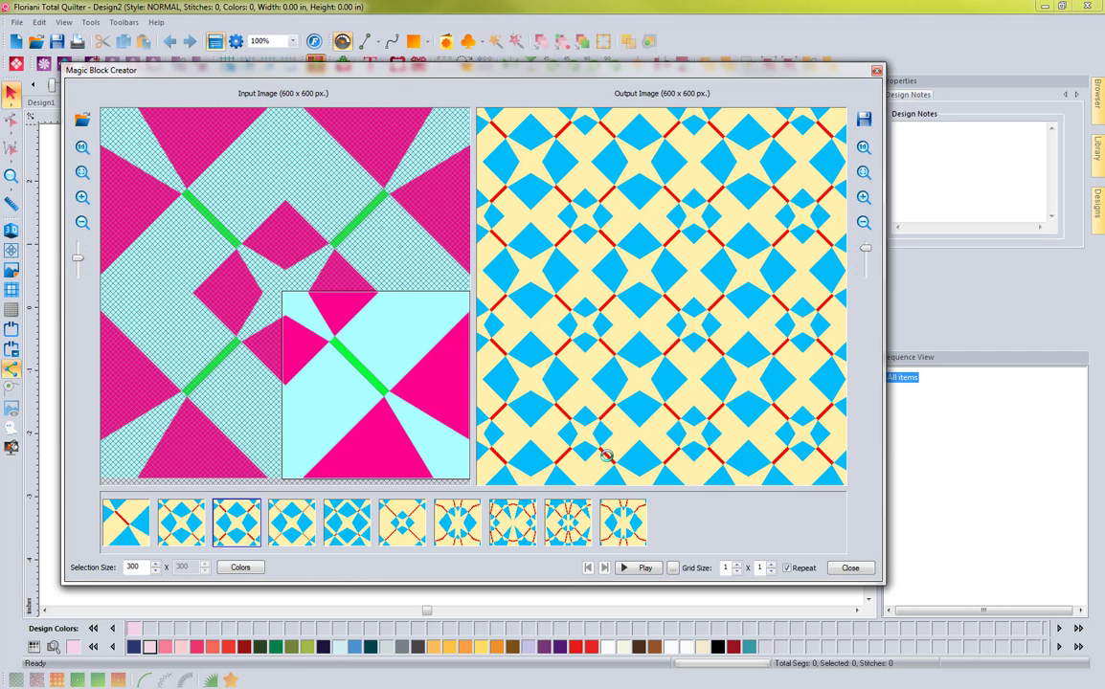
pyautogui.click(865, 120)
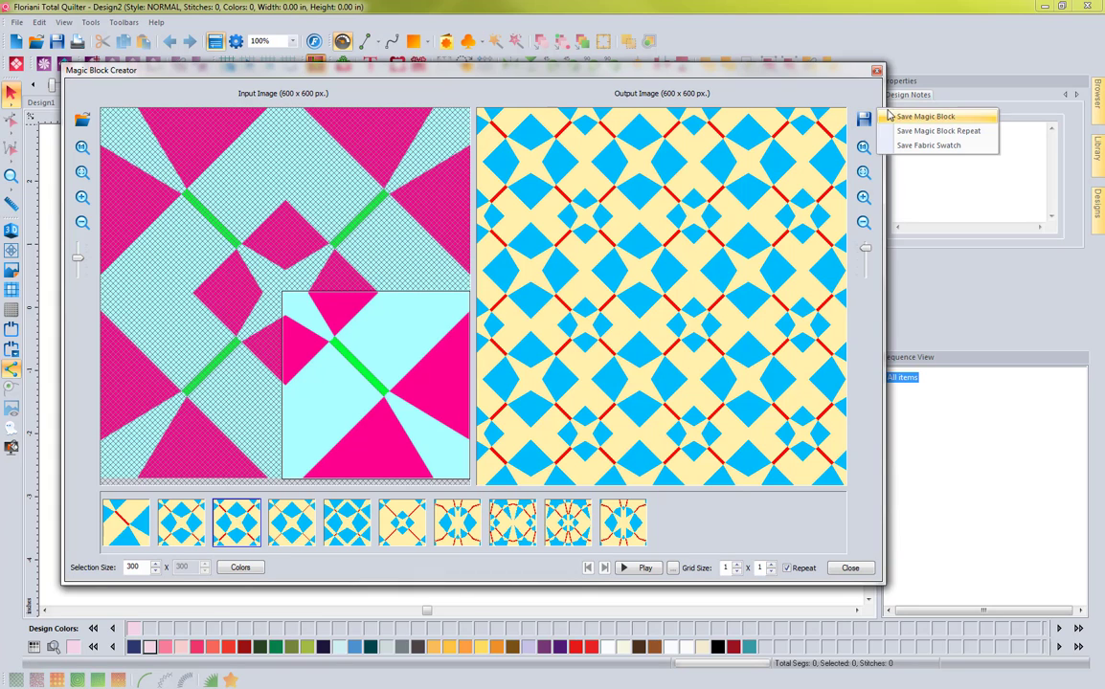
pyautogui.click(929, 146)
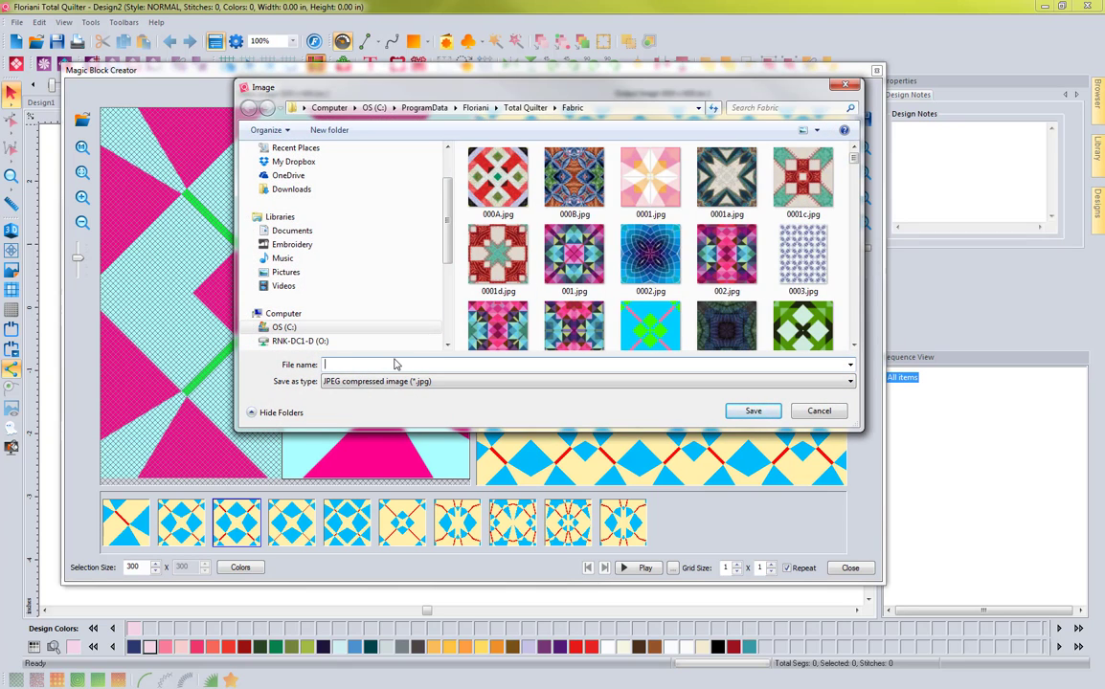
pyautogui.write('000')
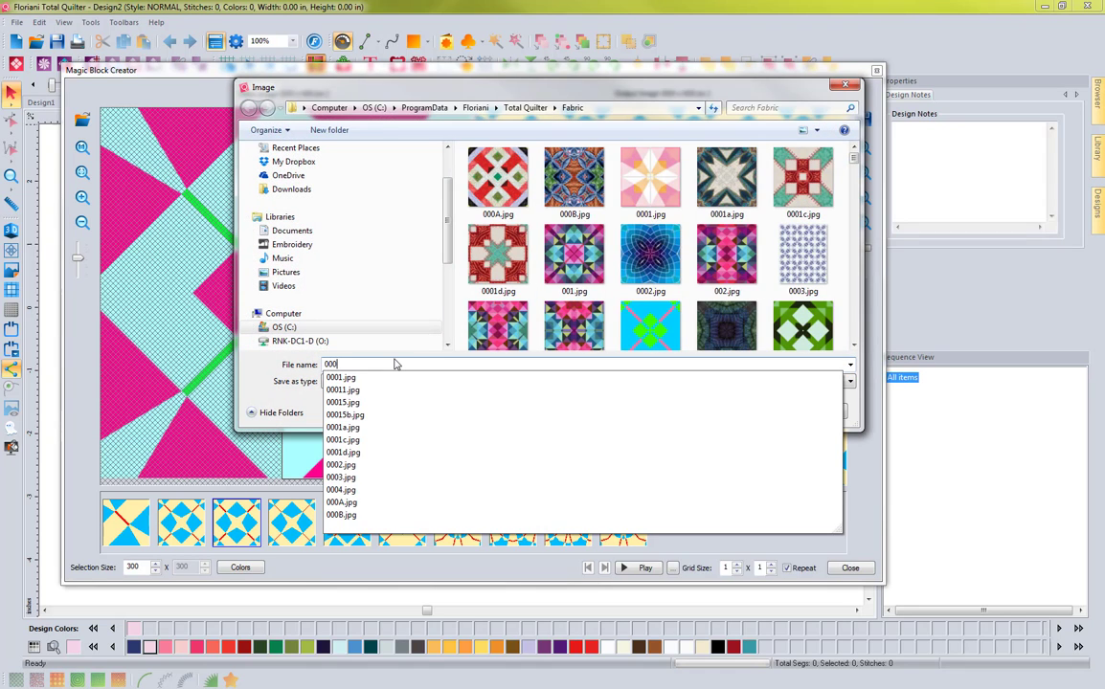
pyautogui.write('0A')
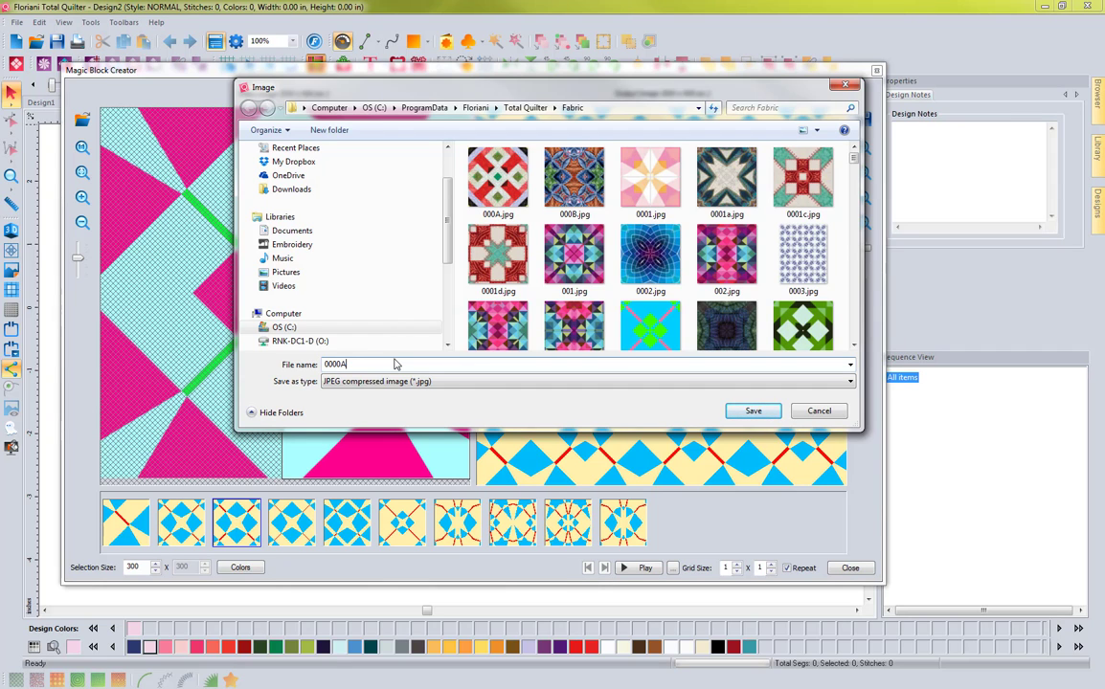
pyautogui.click(755, 412)
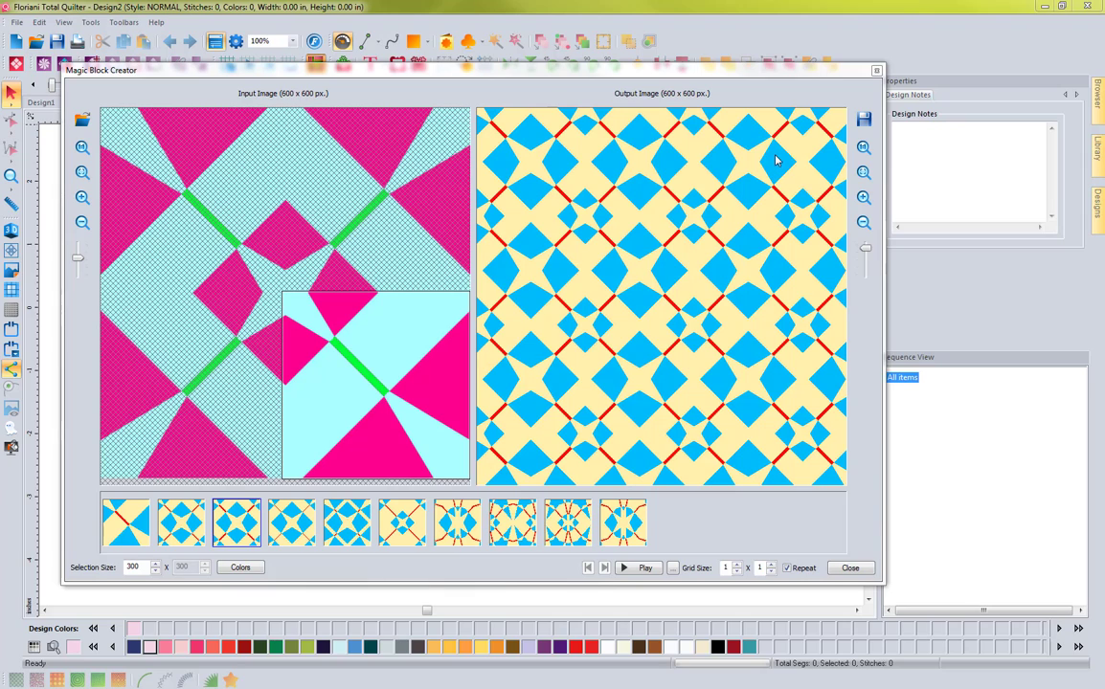
# Step: Turn off Repeat and set the output grid size to 4 x 6
pyautogui.click(786, 568)
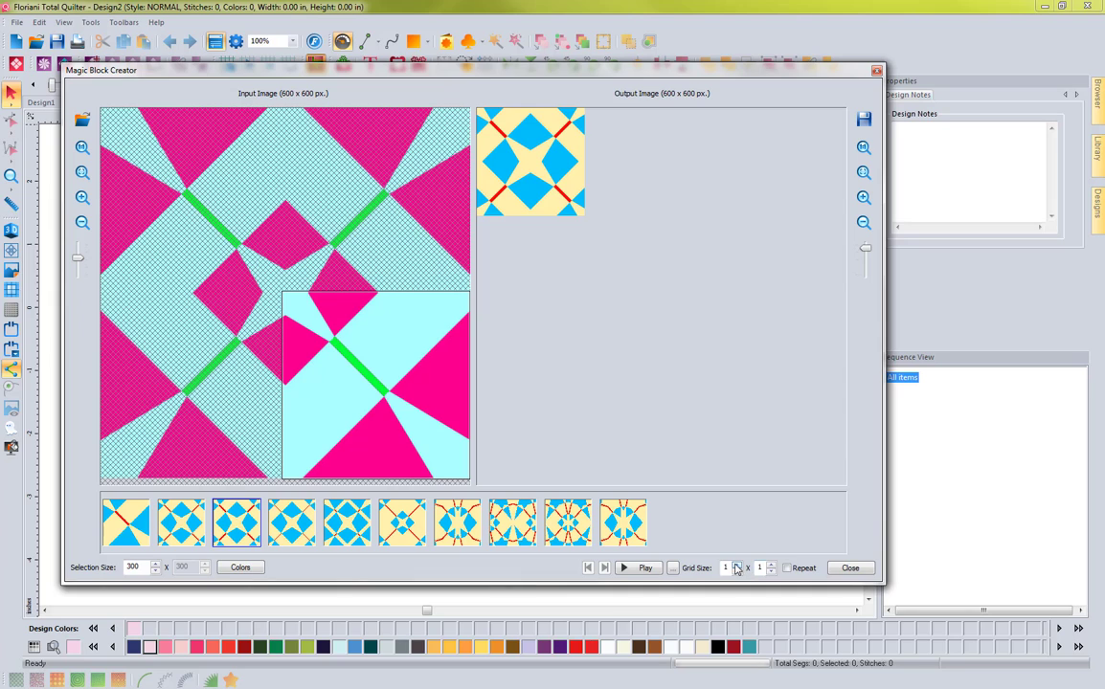
pyautogui.click(736, 567)
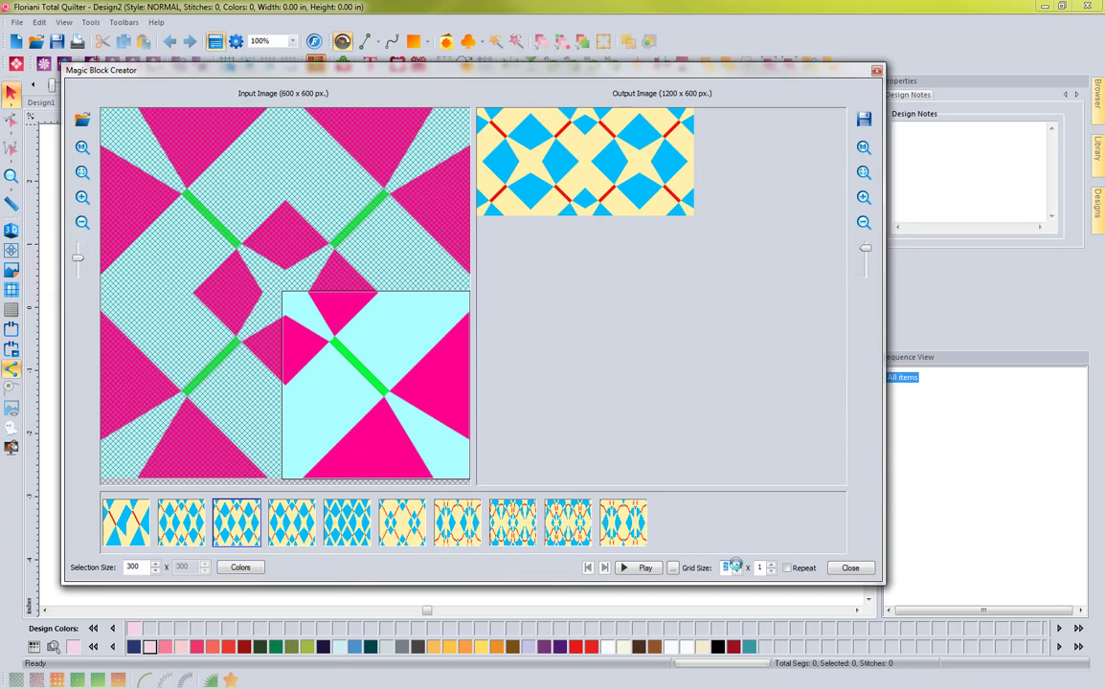
pyautogui.click(736, 566)
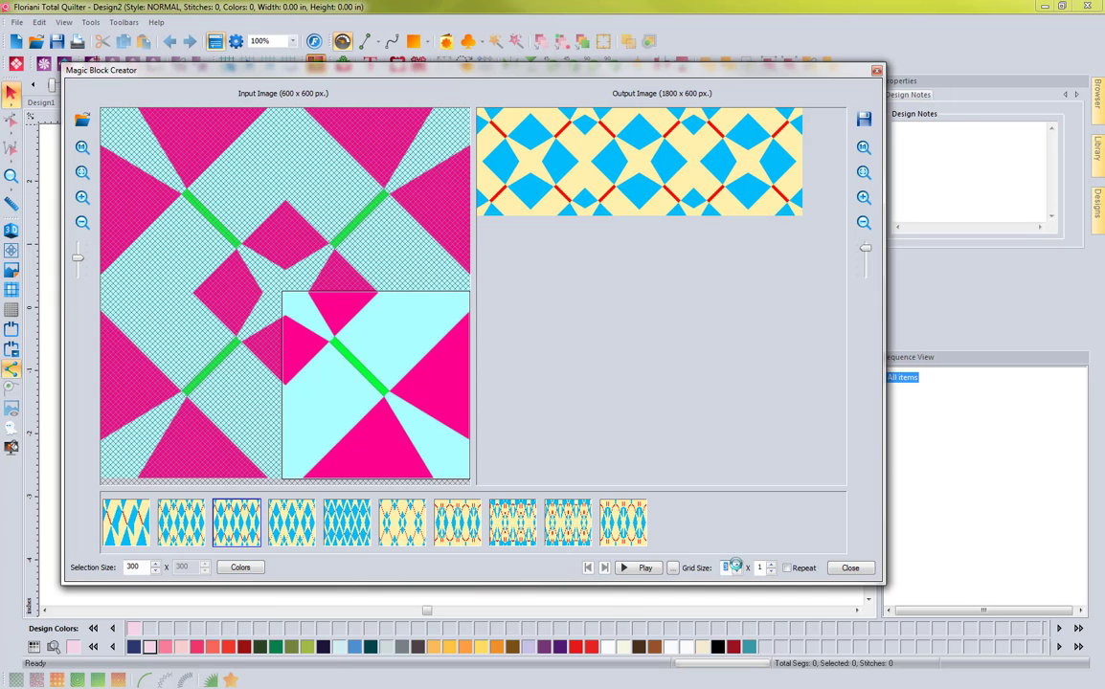
pyautogui.click(735, 565)
pyautogui.click(735, 564)
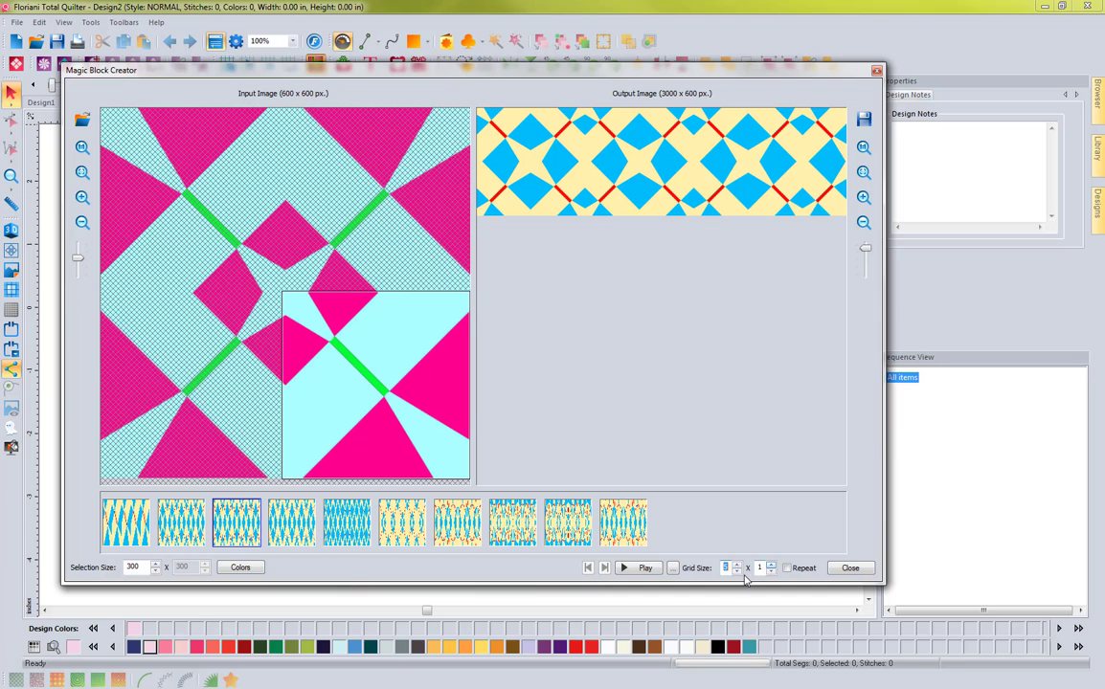
pyautogui.click(737, 571)
pyautogui.click(770, 565)
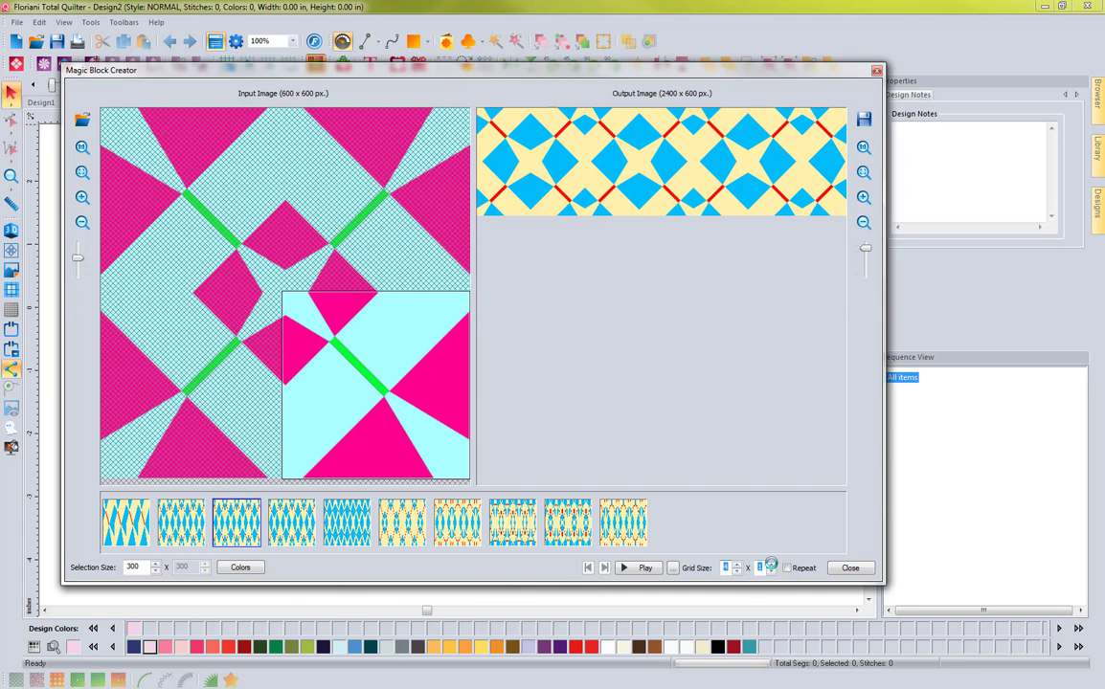
pyautogui.click(770, 564)
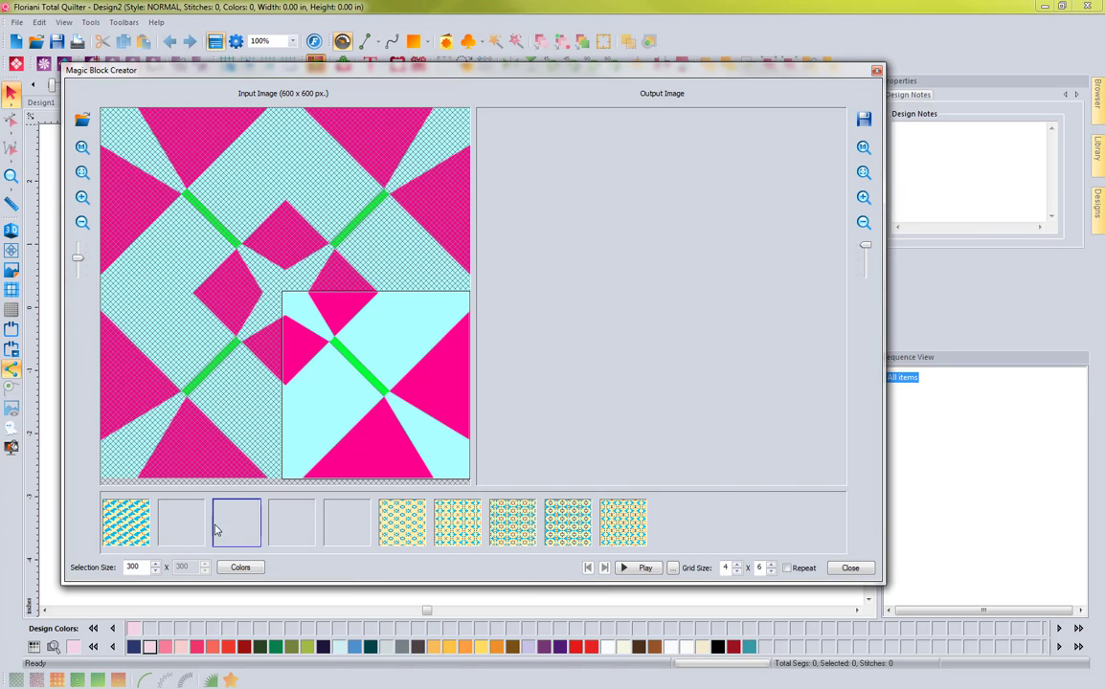
# Step: Try the seventh and ninth layout variations with the whole output fitted in view, and choose the tenth
pyautogui.click(458, 523)
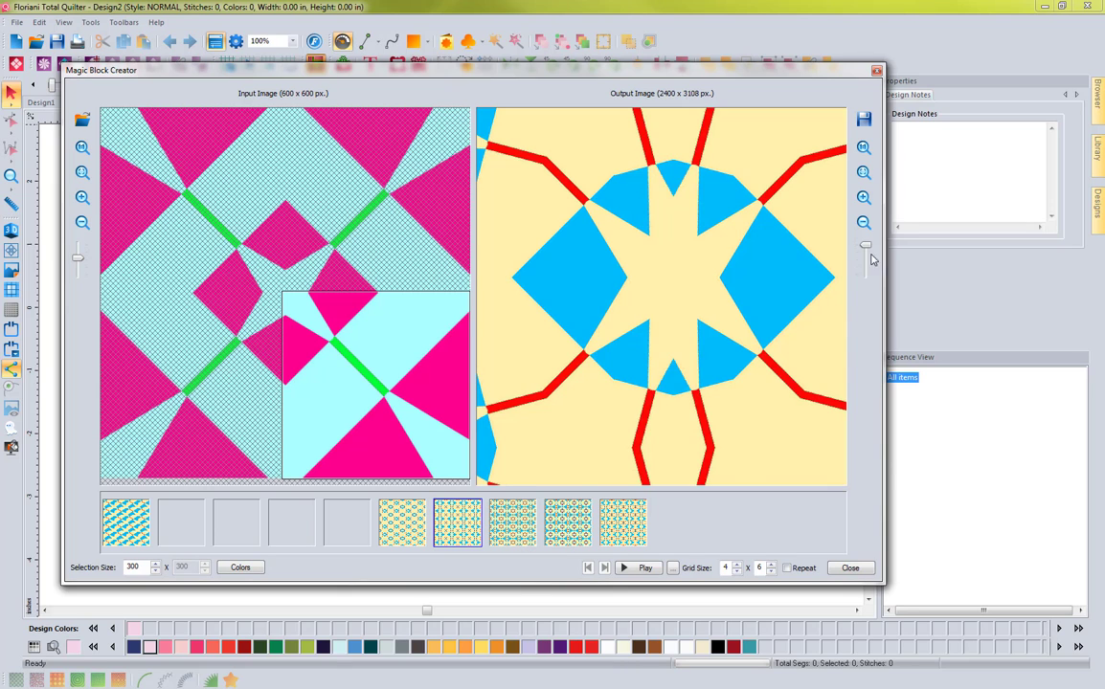
pyautogui.click(862, 173)
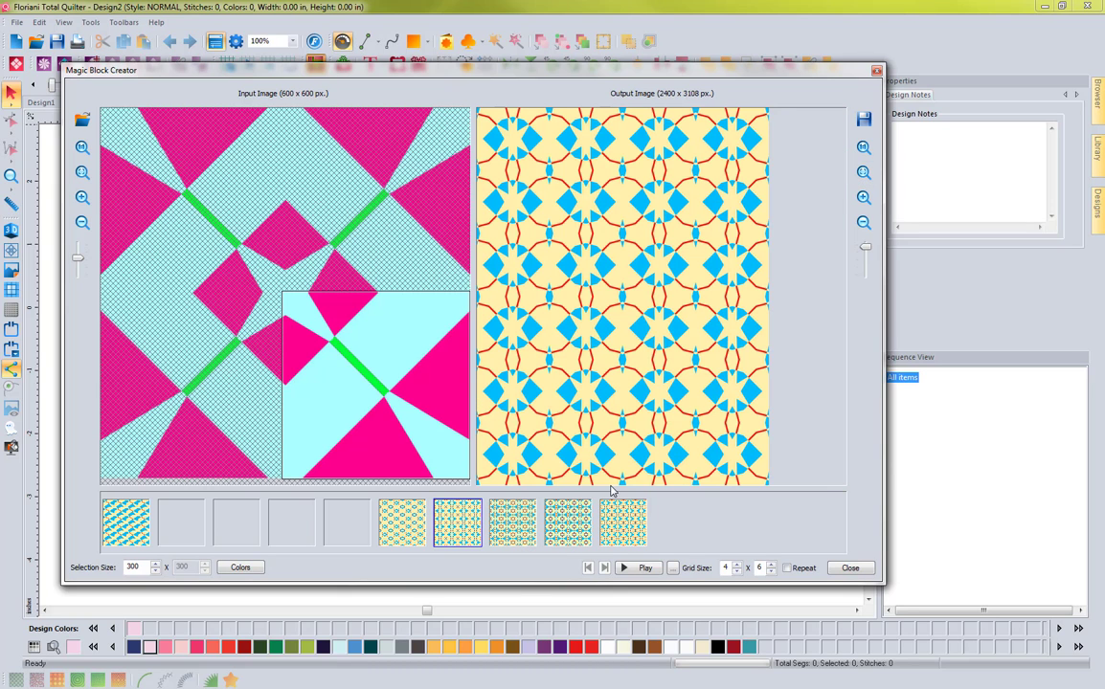
pyautogui.click(577, 522)
pyautogui.click(619, 522)
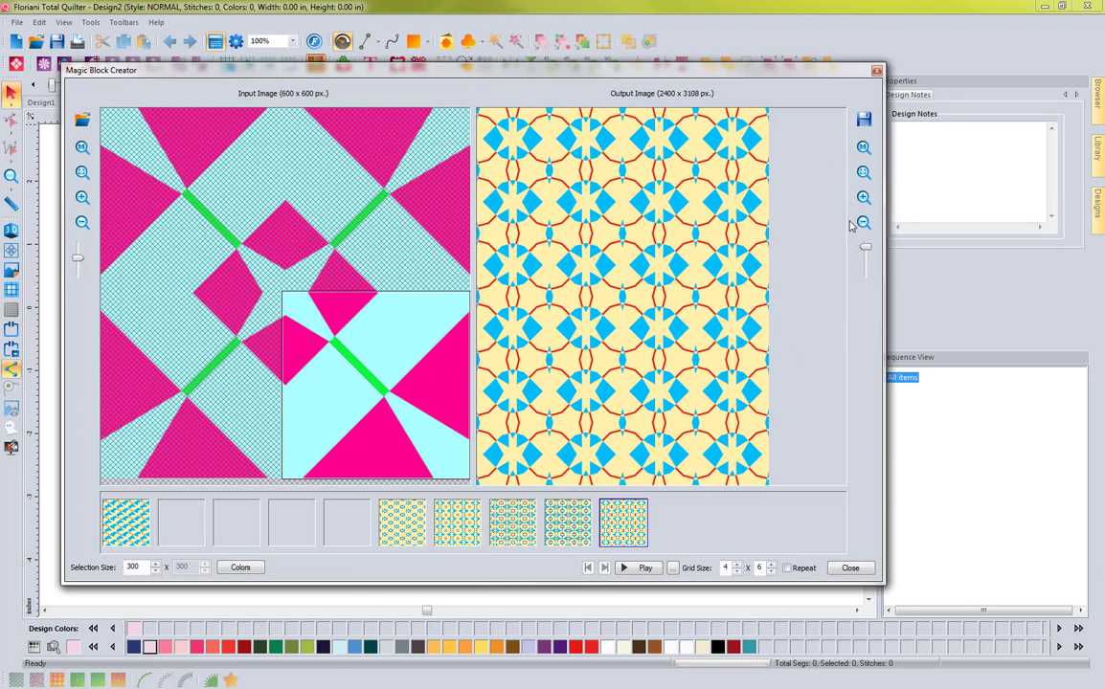
# Step: Save the grid as a magic block repeat named 0000A in the Magic Block Repeats folder
pyautogui.click(865, 119)
pyautogui.click(899, 129)
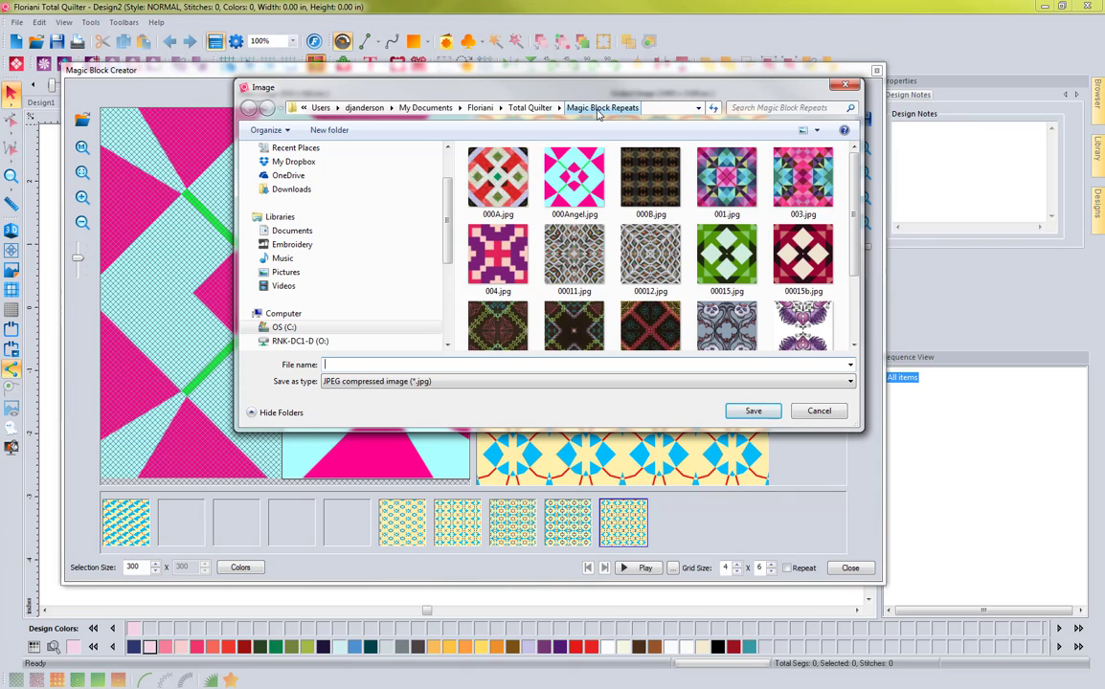
pyautogui.click(371, 362)
pyautogui.write('000')
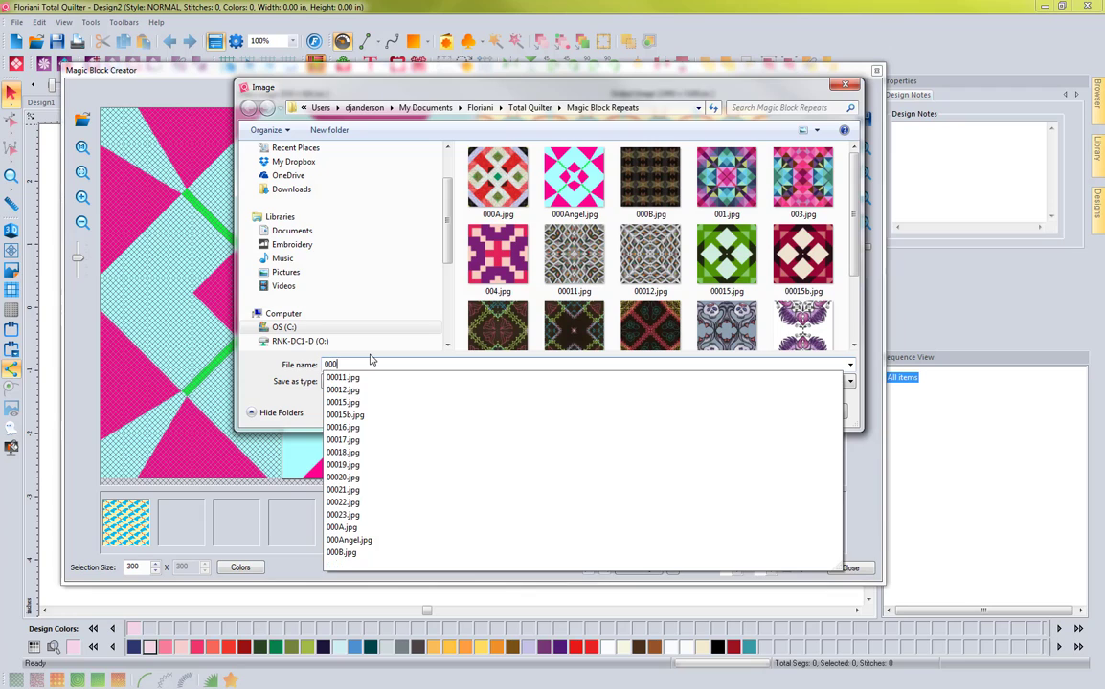
pyautogui.write('0A')
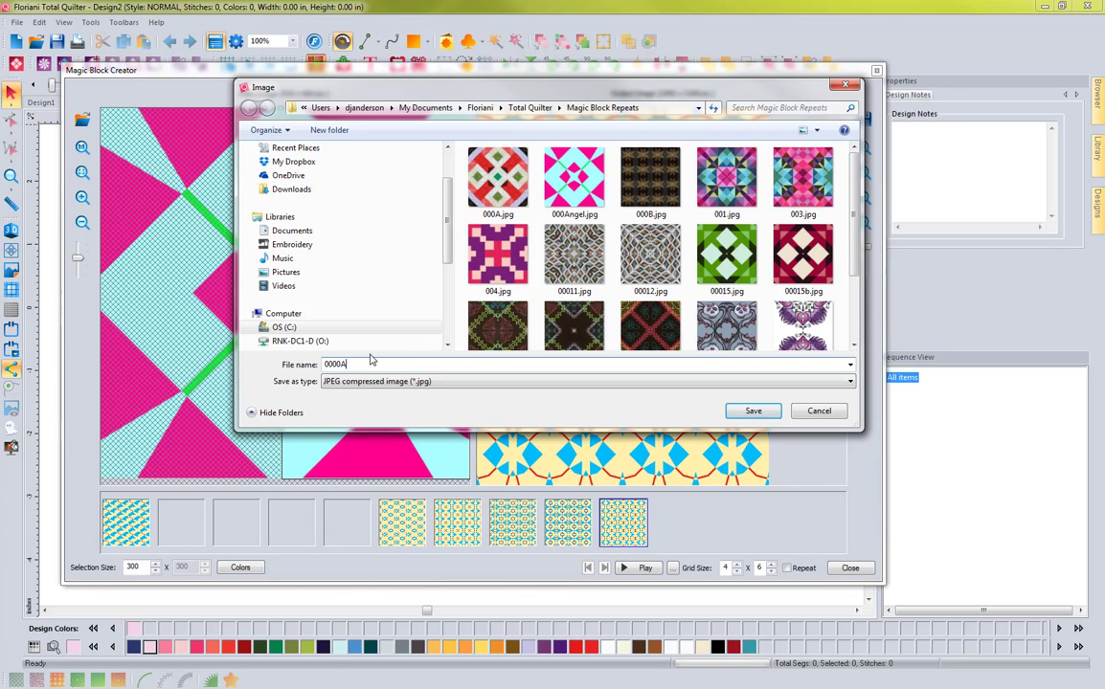
pyautogui.press('Tab')
pyautogui.click(762, 413)
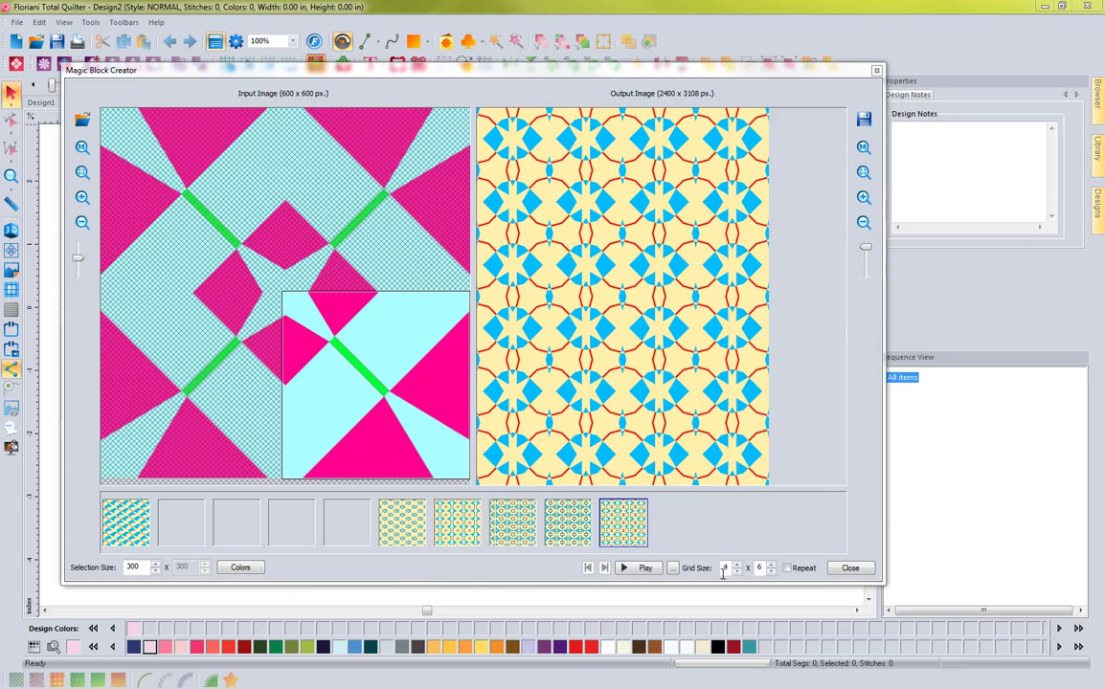
# Step: Set the output grid size to 1 x 1 and turn on Repeat
pyautogui.click(771, 567)
pyautogui.click(771, 571)
pyautogui.click(771, 571)
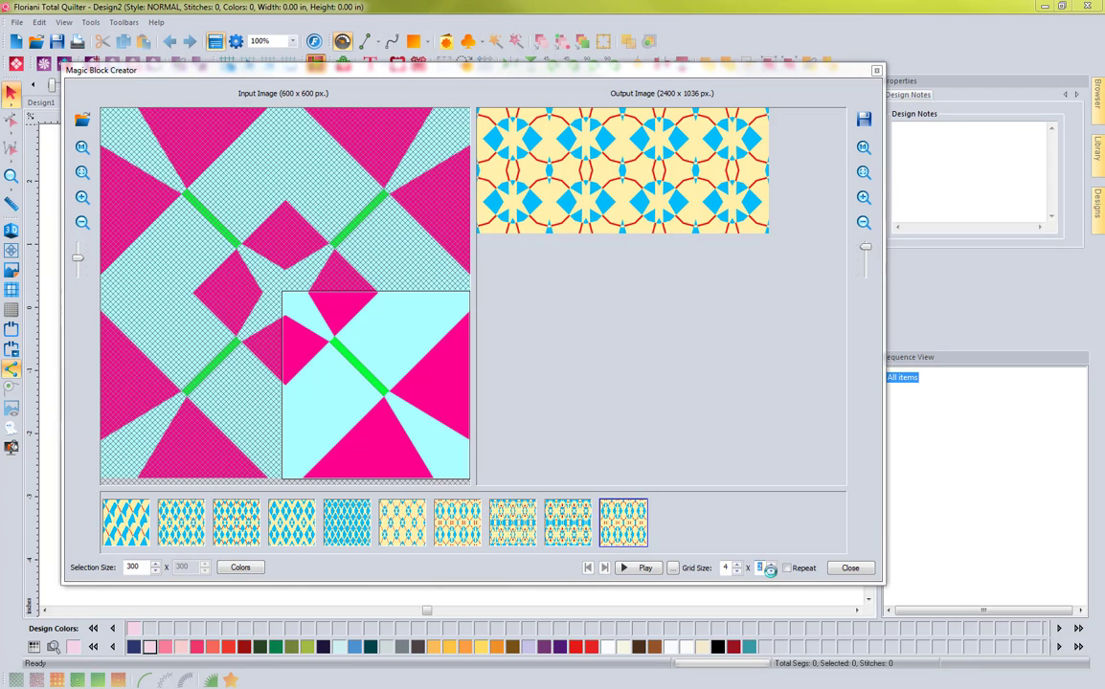
pyautogui.click(736, 571)
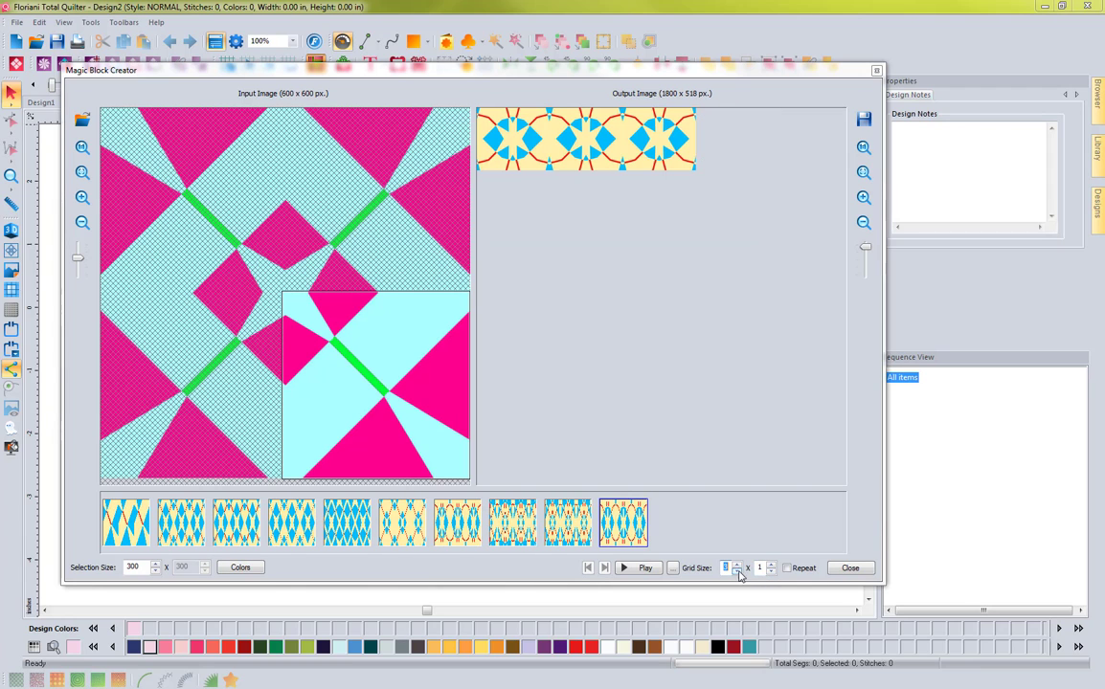
pyautogui.click(737, 571)
pyautogui.click(737, 571)
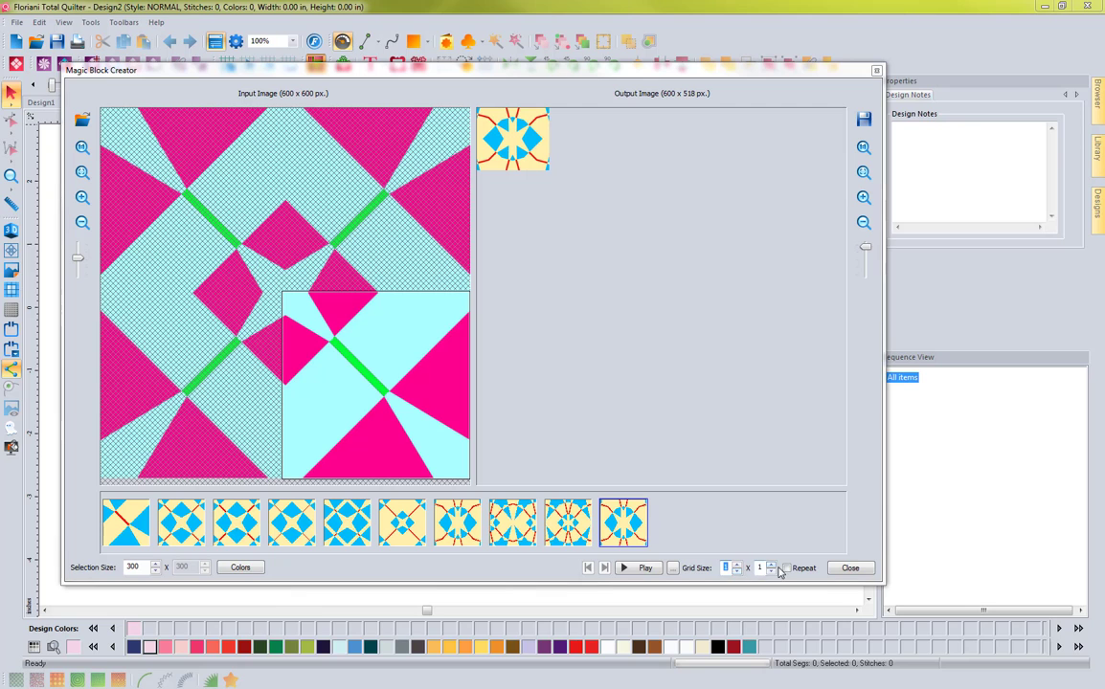
pyautogui.click(787, 568)
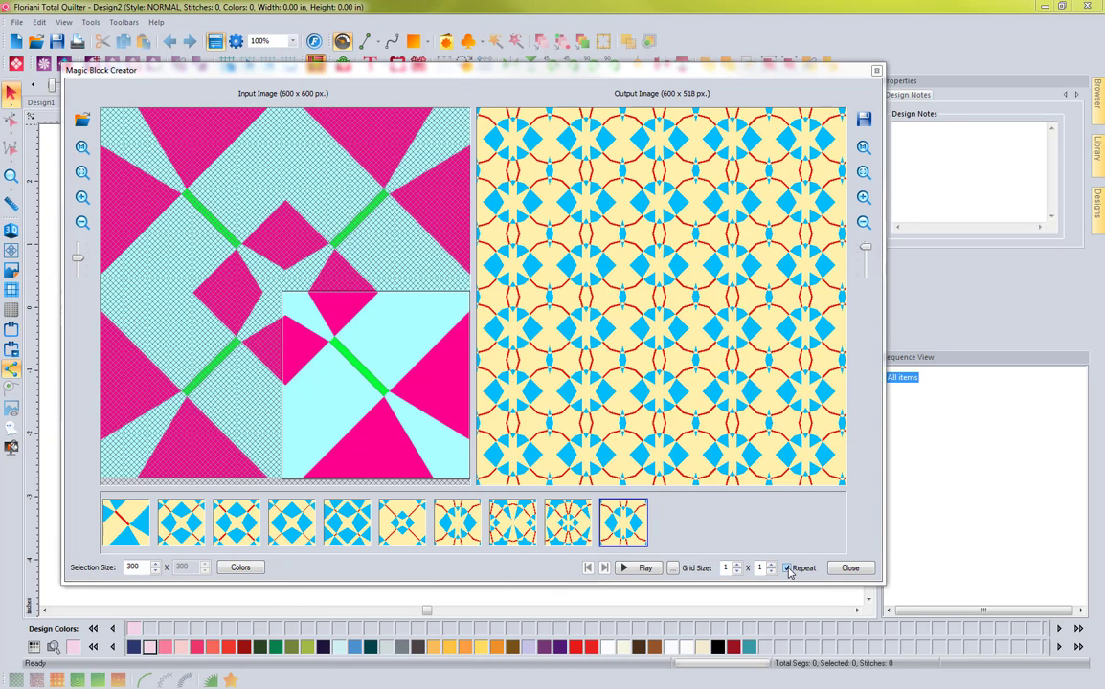
# Step: Choose the third layout, play the automatic pattern variations, stop the playback and step back through the previous ones
pyautogui.click(229, 531)
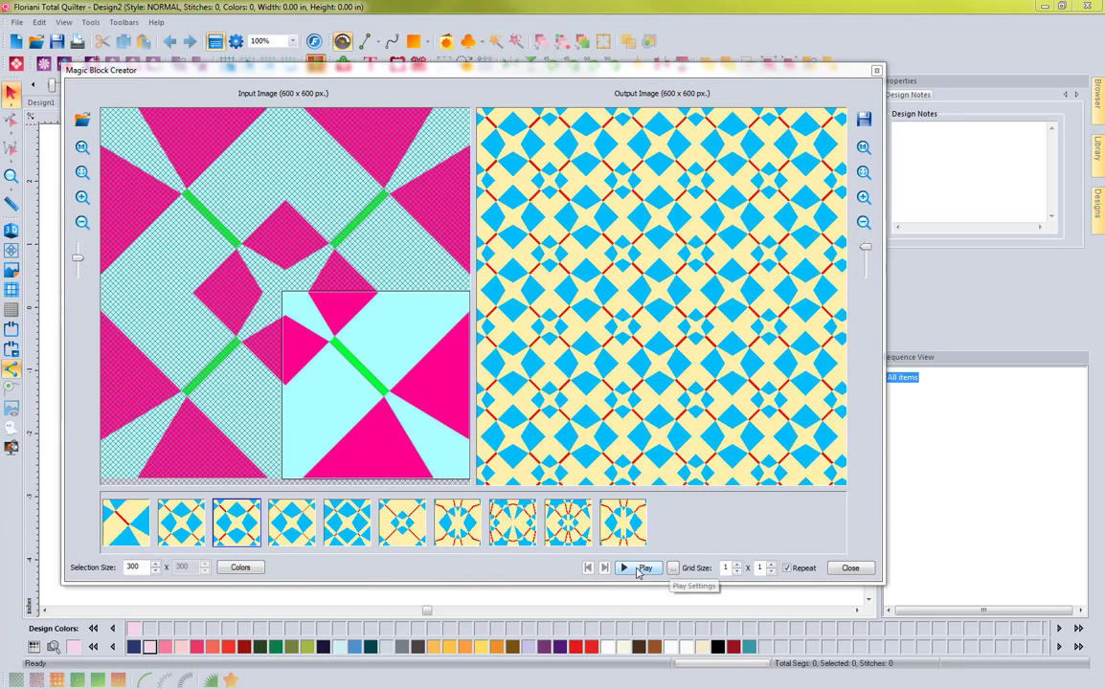
pyautogui.click(640, 571)
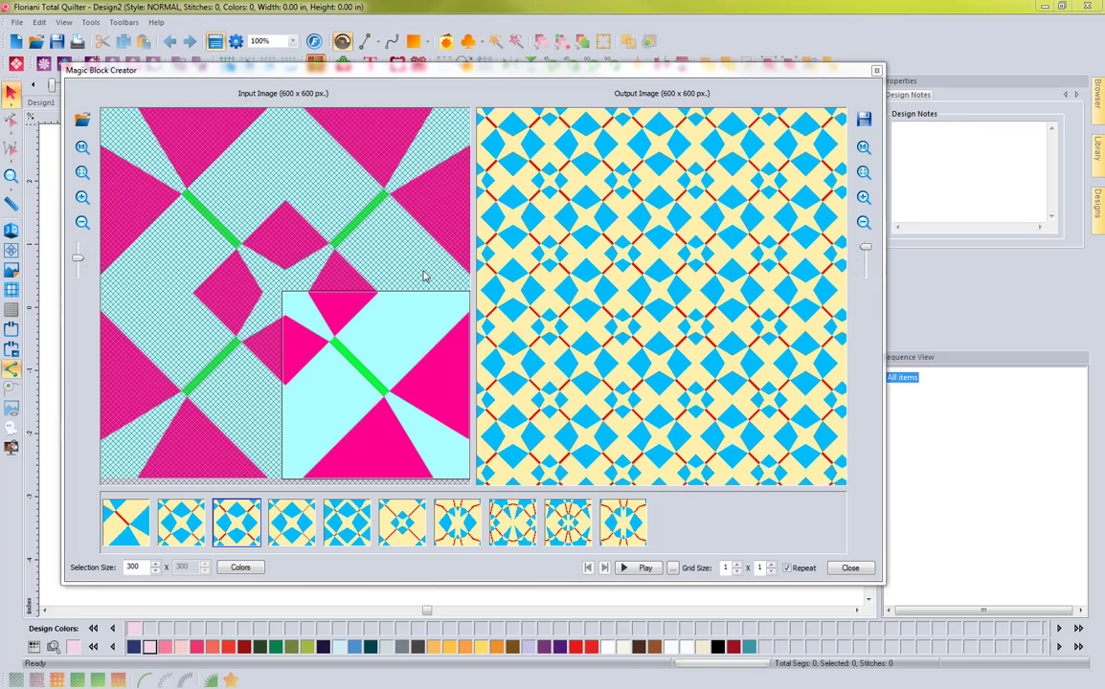
pyautogui.click(643, 568)
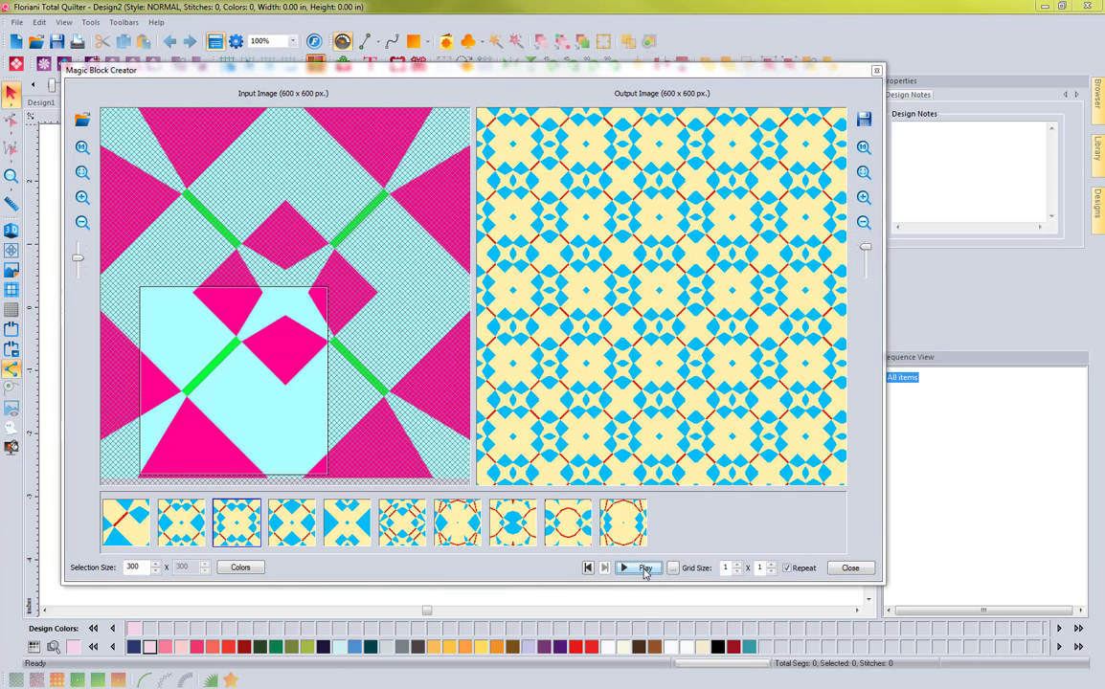
pyautogui.click(645, 569)
pyautogui.click(590, 569)
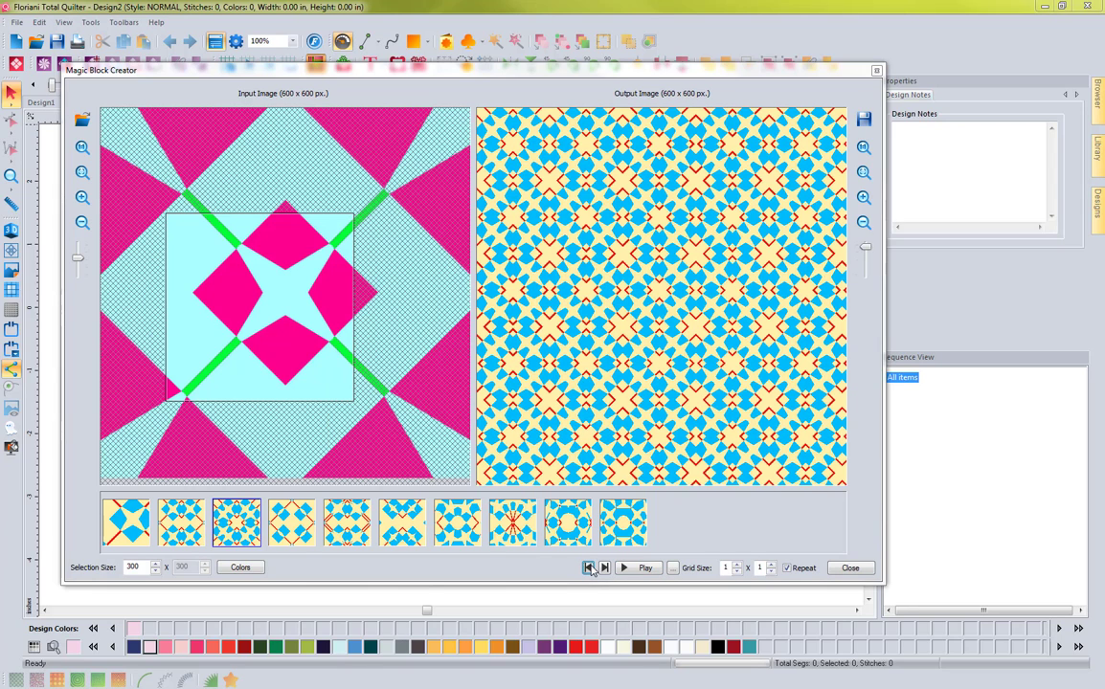
pyautogui.click(590, 568)
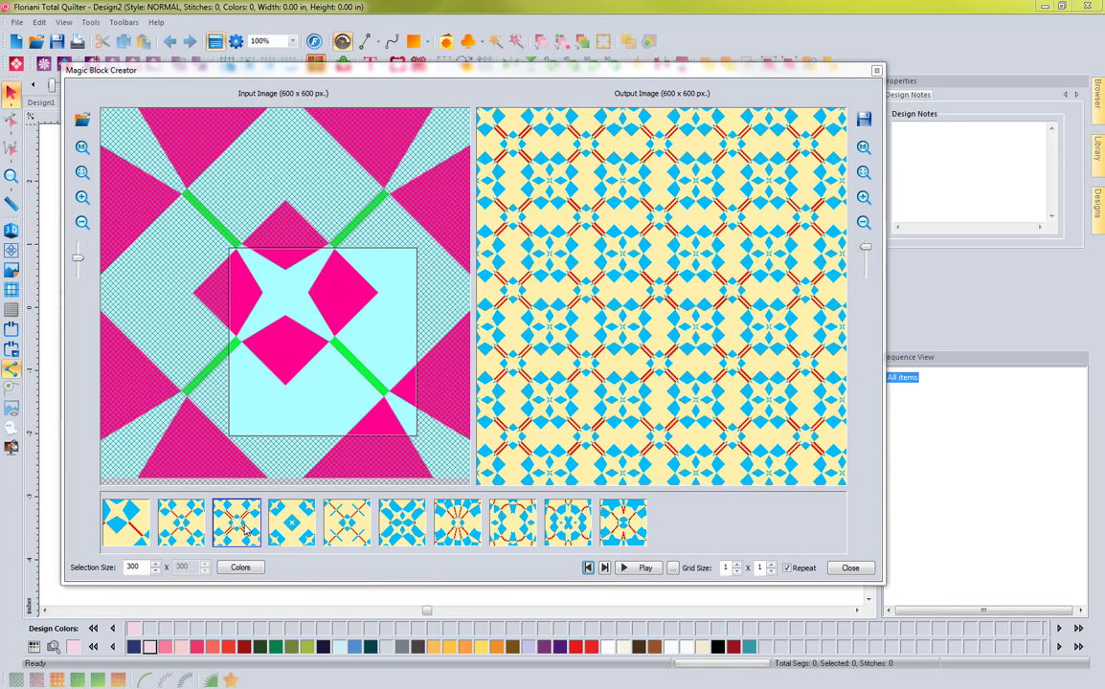
# Step: Try the fourth to seventh layouts, choose the eighth, and move the selection square up and left over the input block's central motif
pyautogui.click(300, 518)
pyautogui.click(347, 525)
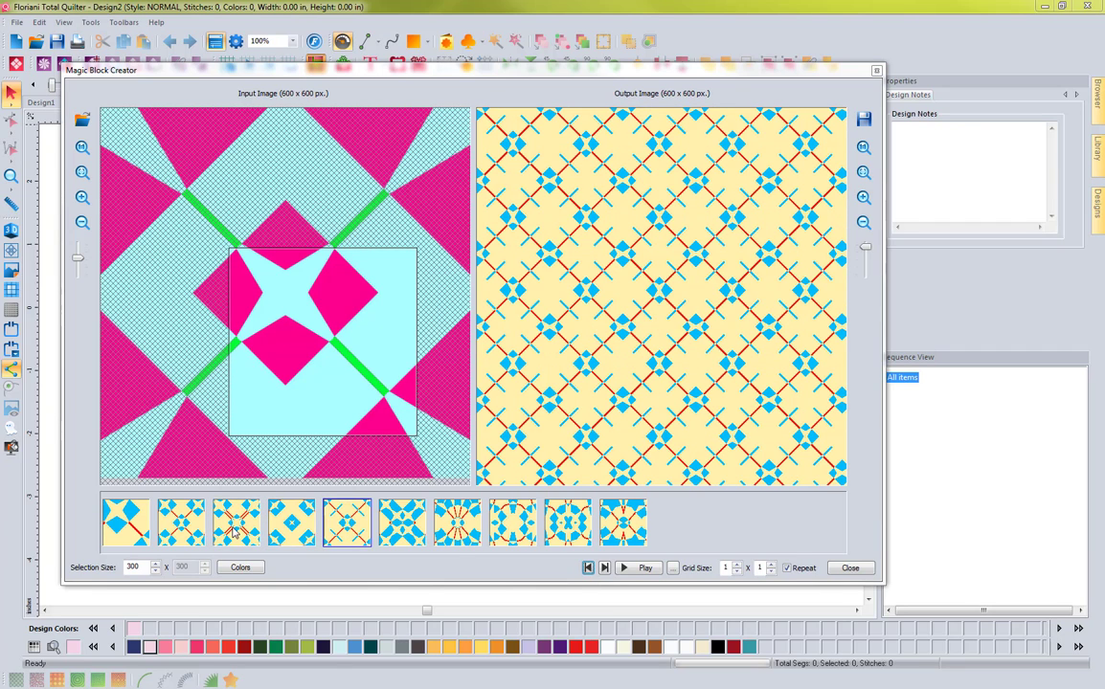
pyautogui.click(399, 529)
pyautogui.click(457, 521)
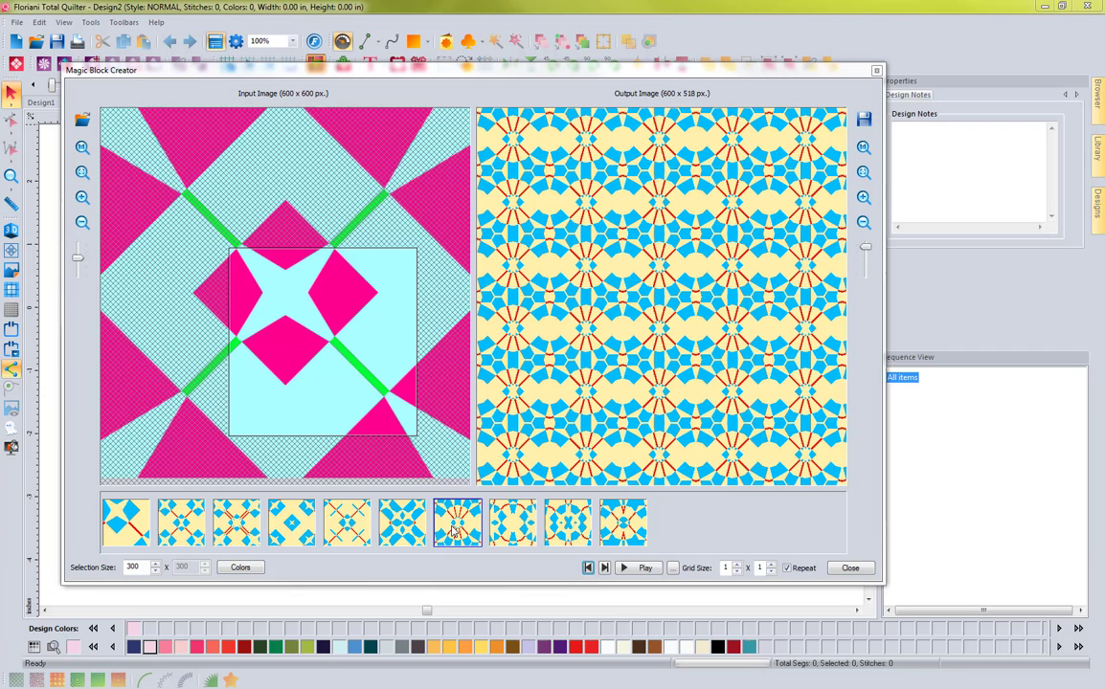
pyautogui.click(512, 522)
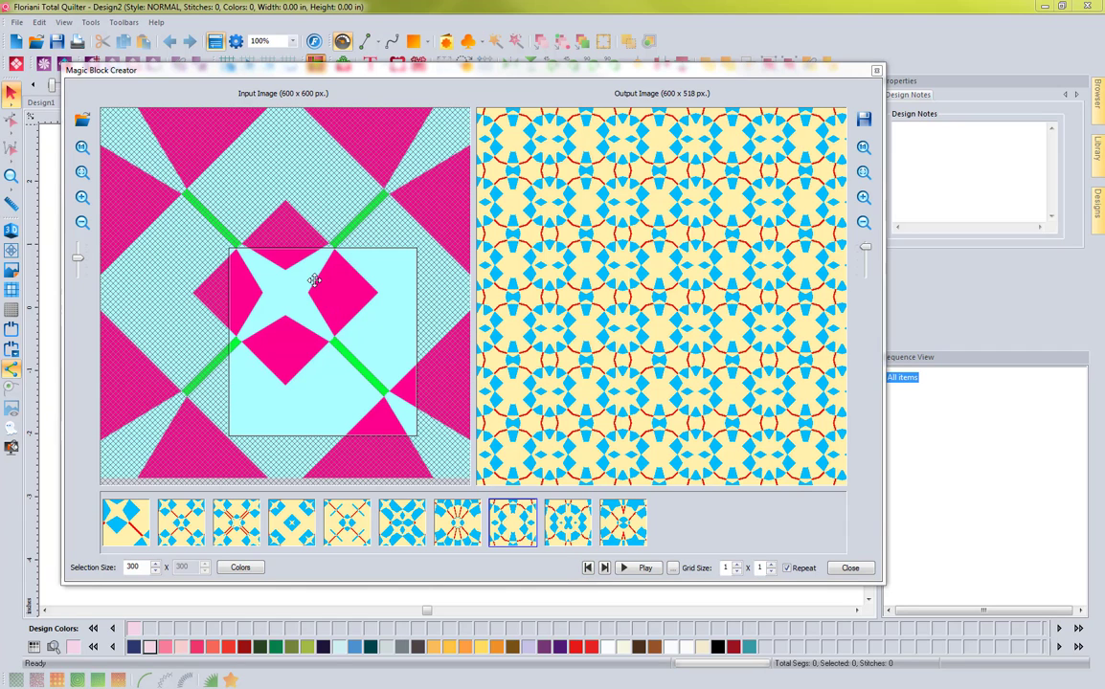
pyautogui.moveTo(332, 308); pyautogui.dragTo(289, 238)
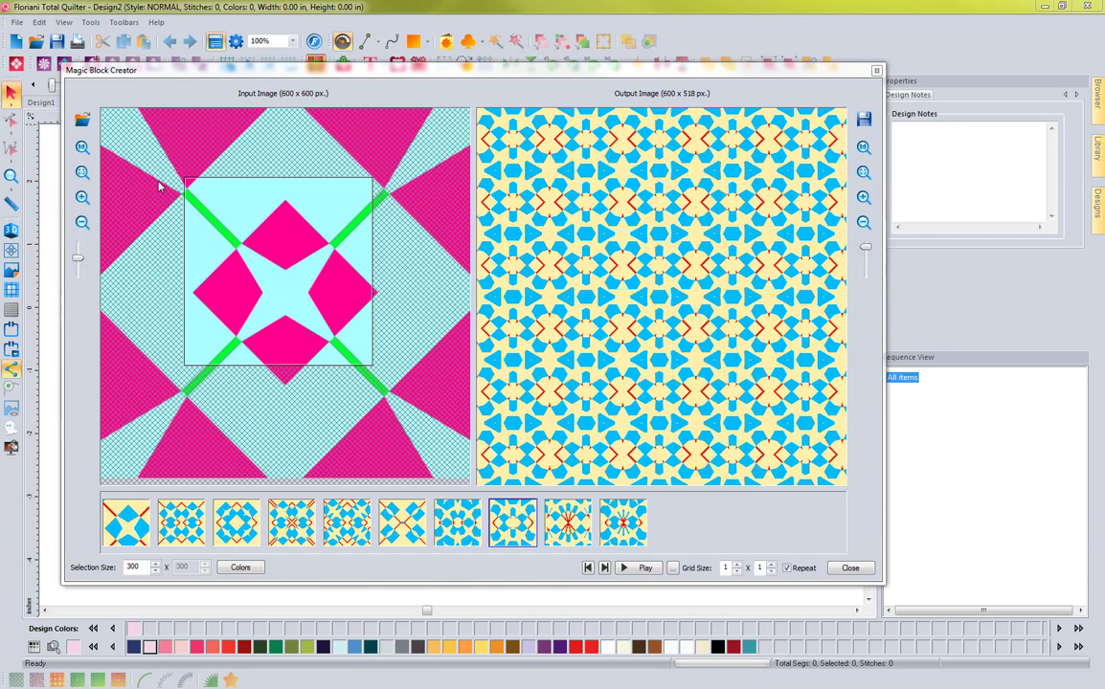
# Step: Open 000B.jpg from the QF Magic Blocks folder as the input image
pyautogui.click(82, 119)
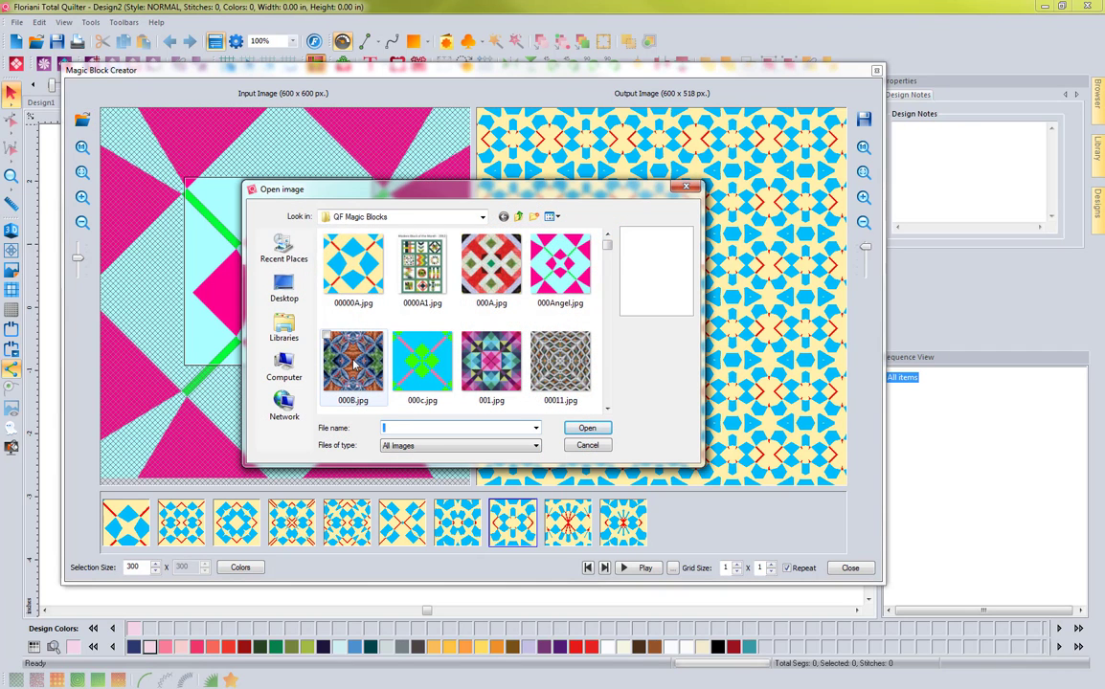
pyautogui.click(325, 335)
pyautogui.click(584, 432)
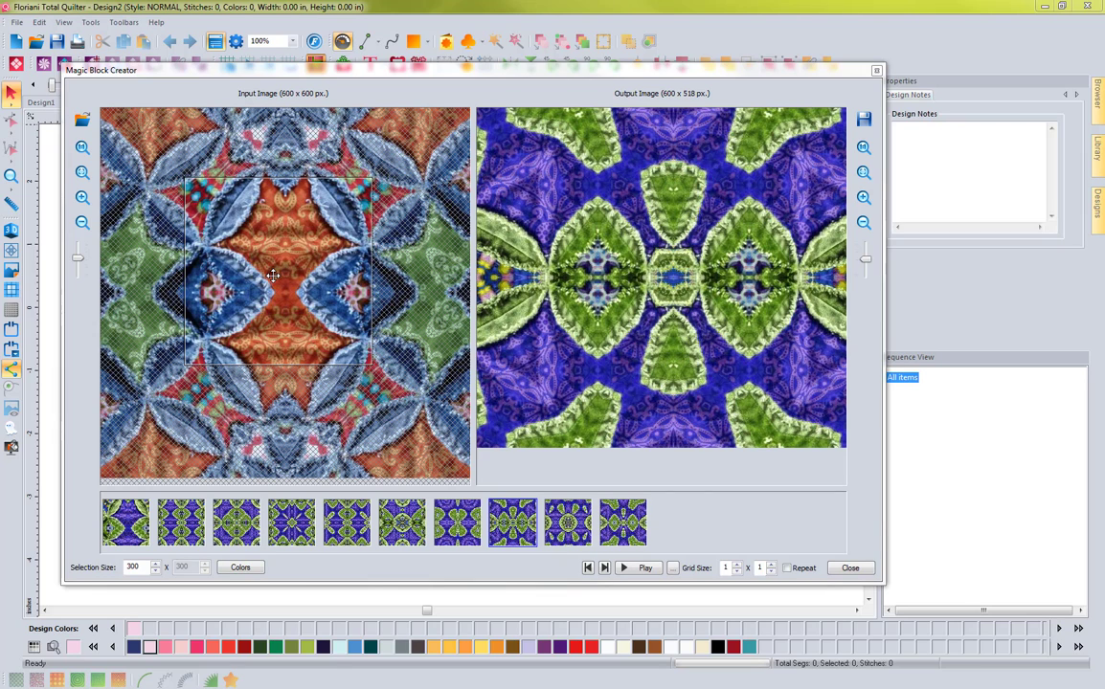
# Step: Move the selection square to the input image's upper-left corner and turn on Repeat
pyautogui.moveTo(273, 275); pyautogui.dragTo(189, 204)
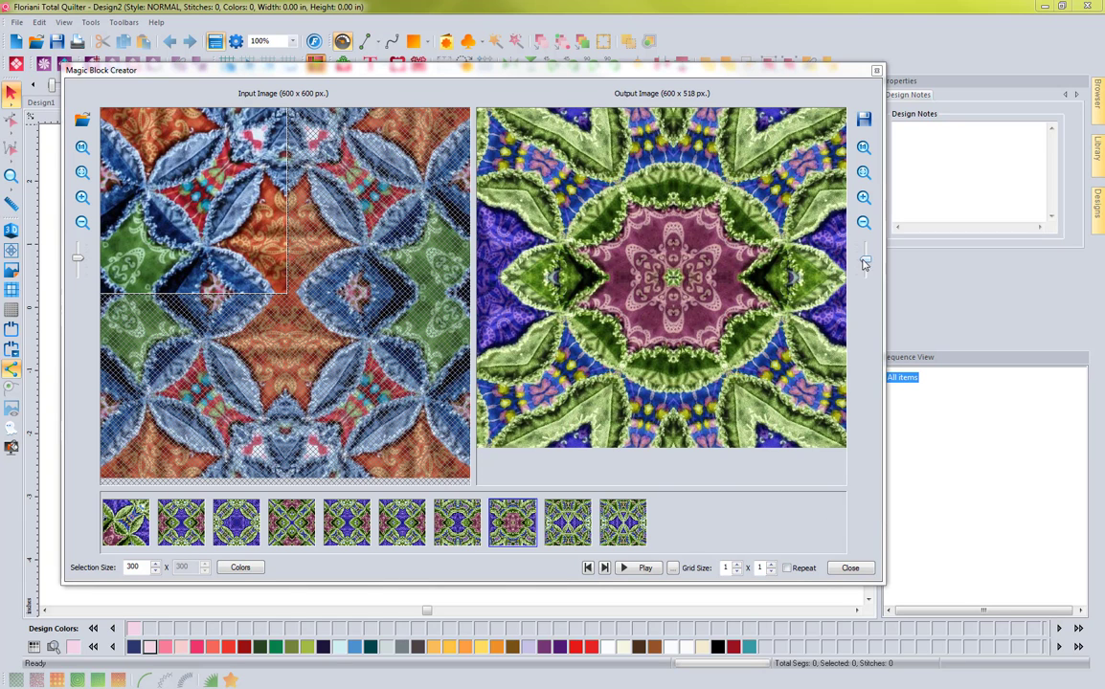
pyautogui.moveTo(864, 261); pyautogui.dragTo(864, 249)
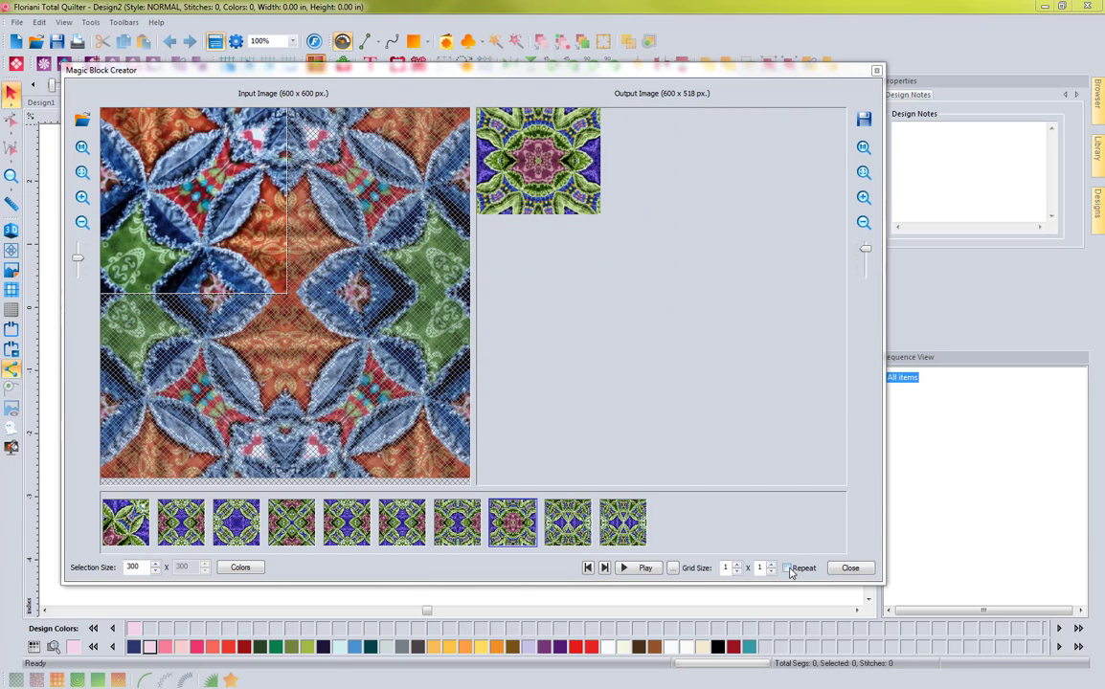
pyautogui.click(788, 569)
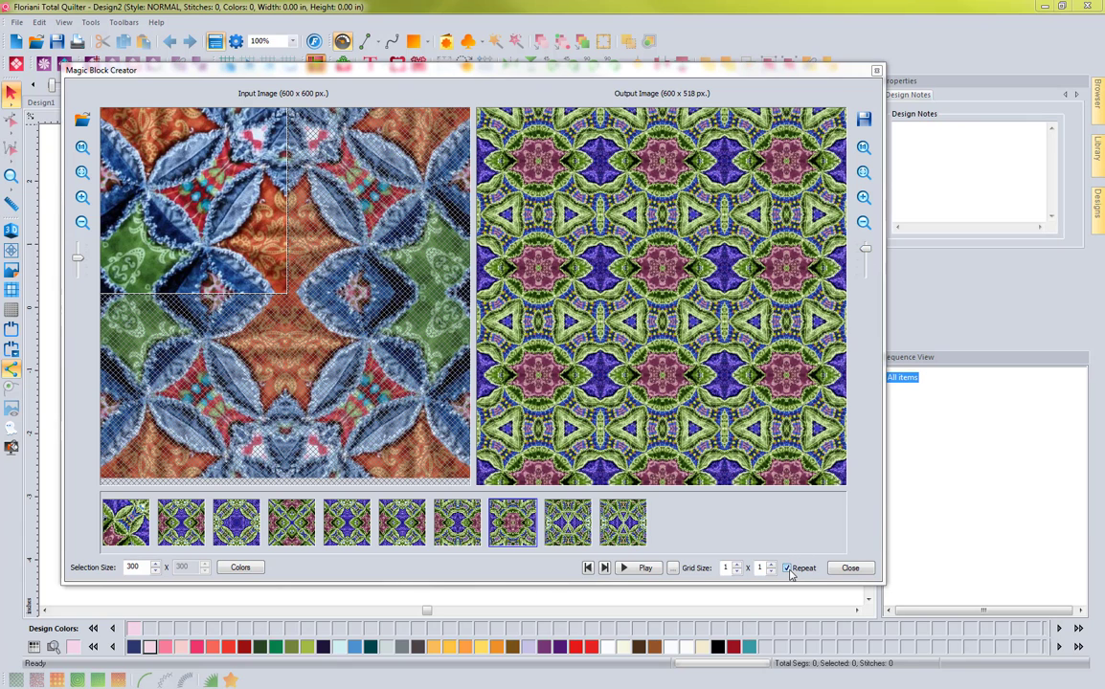
# Step: Try the fourth to seventh layouts on the denim pattern and choose the eighth again
pyautogui.click(295, 529)
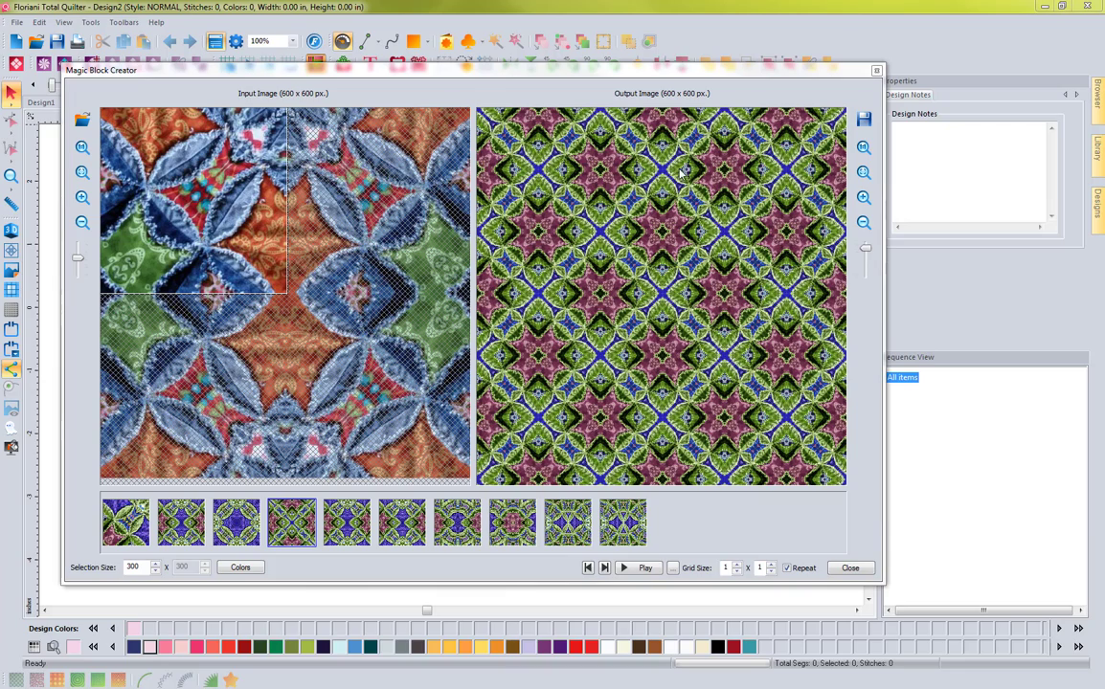
pyautogui.moveTo(864, 249); pyautogui.dragTo(867, 262)
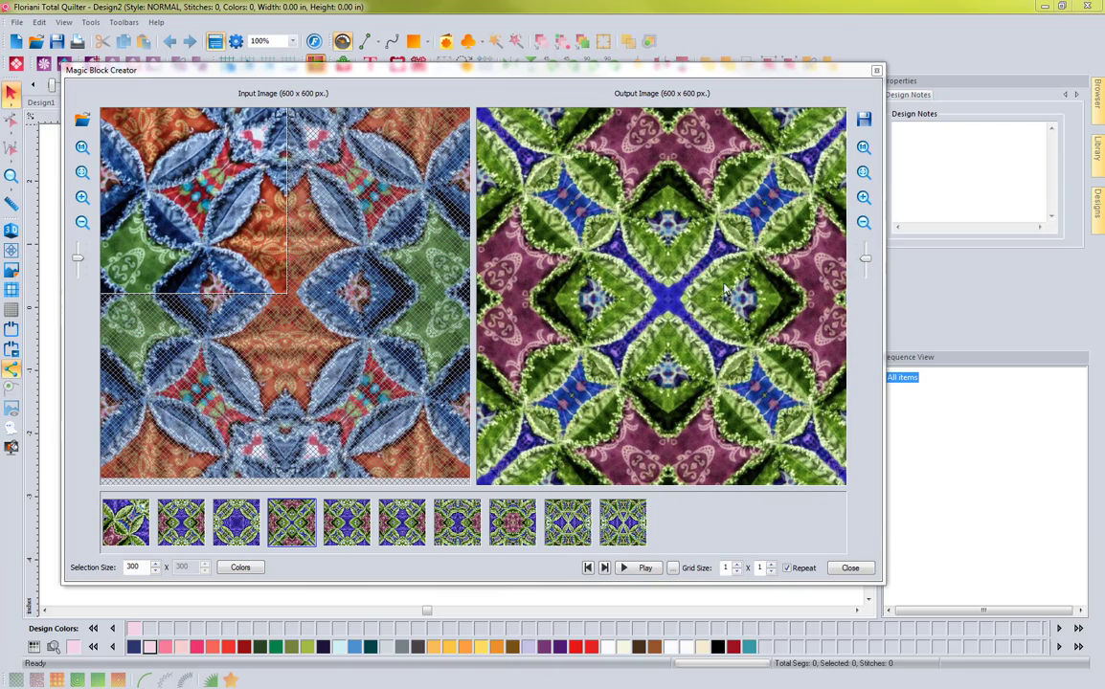
pyautogui.click(347, 523)
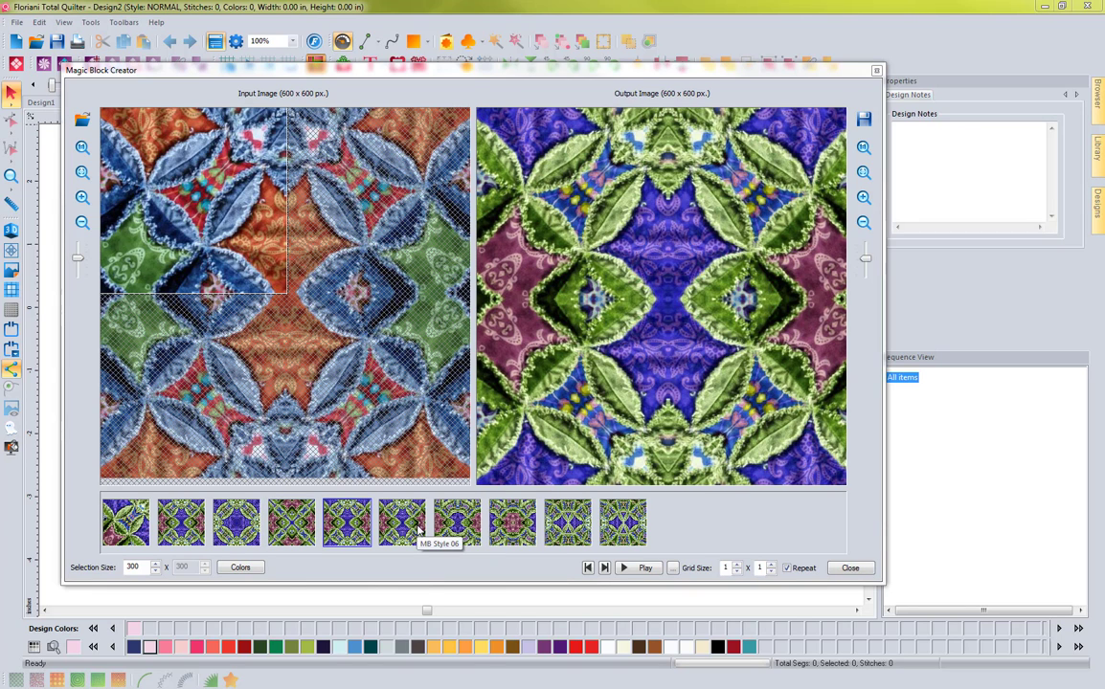
pyautogui.click(420, 528)
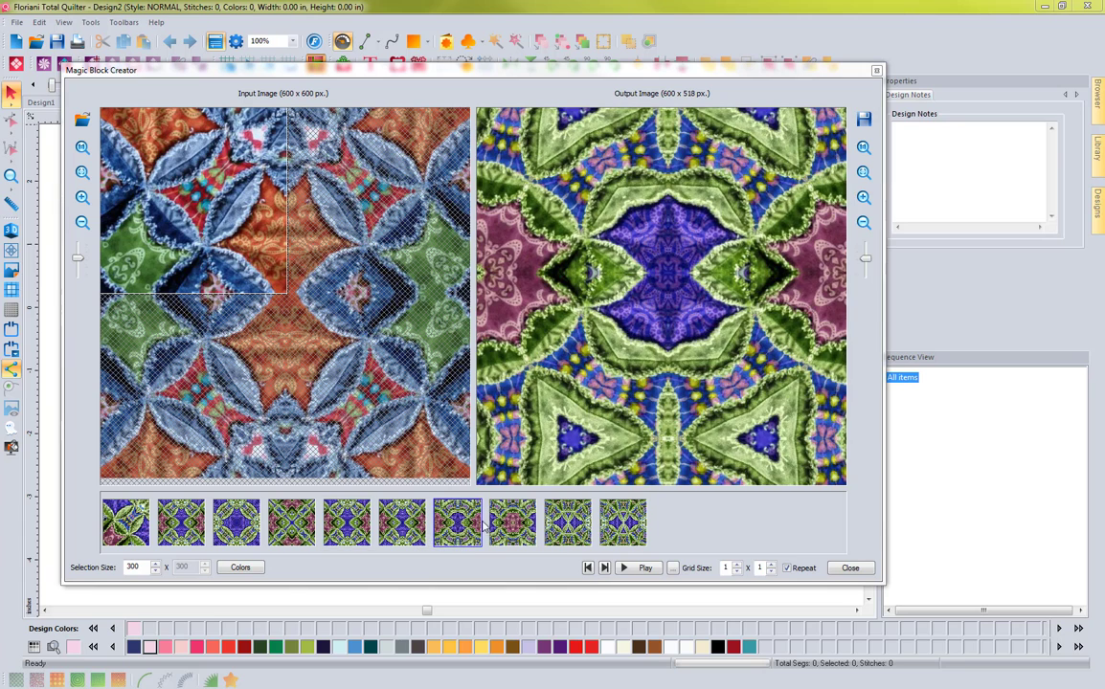
pyautogui.click(511, 527)
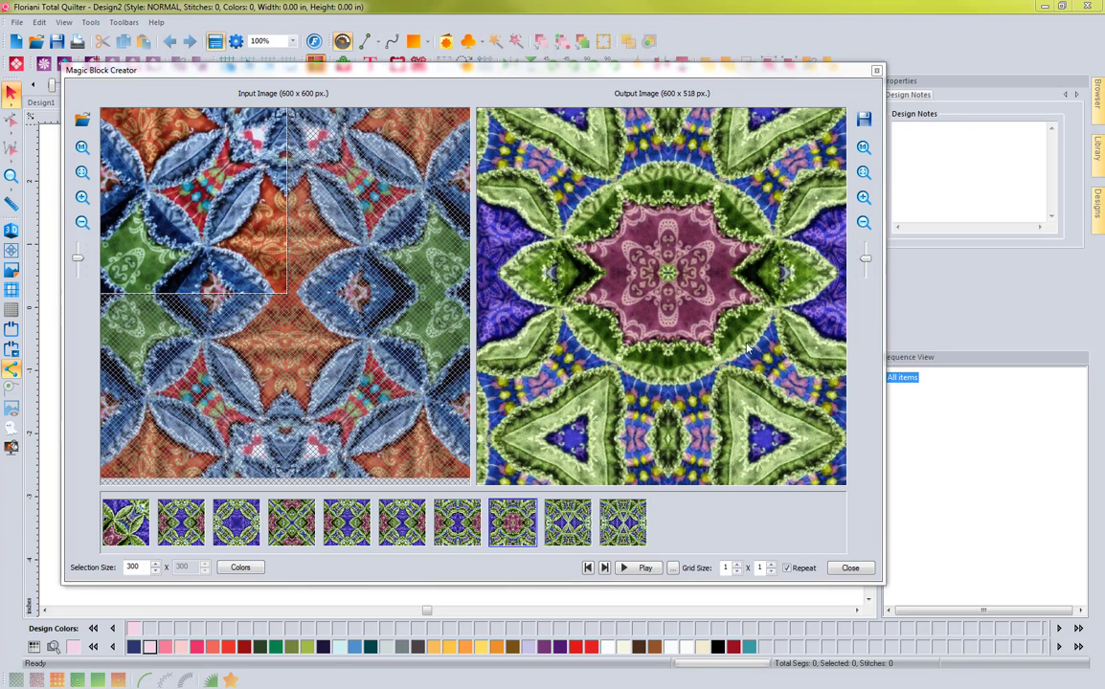
# Step: Move the selection square to the middle of the input image and turn off Repeat
pyautogui.moveTo(238, 218); pyautogui.dragTo(357, 324)
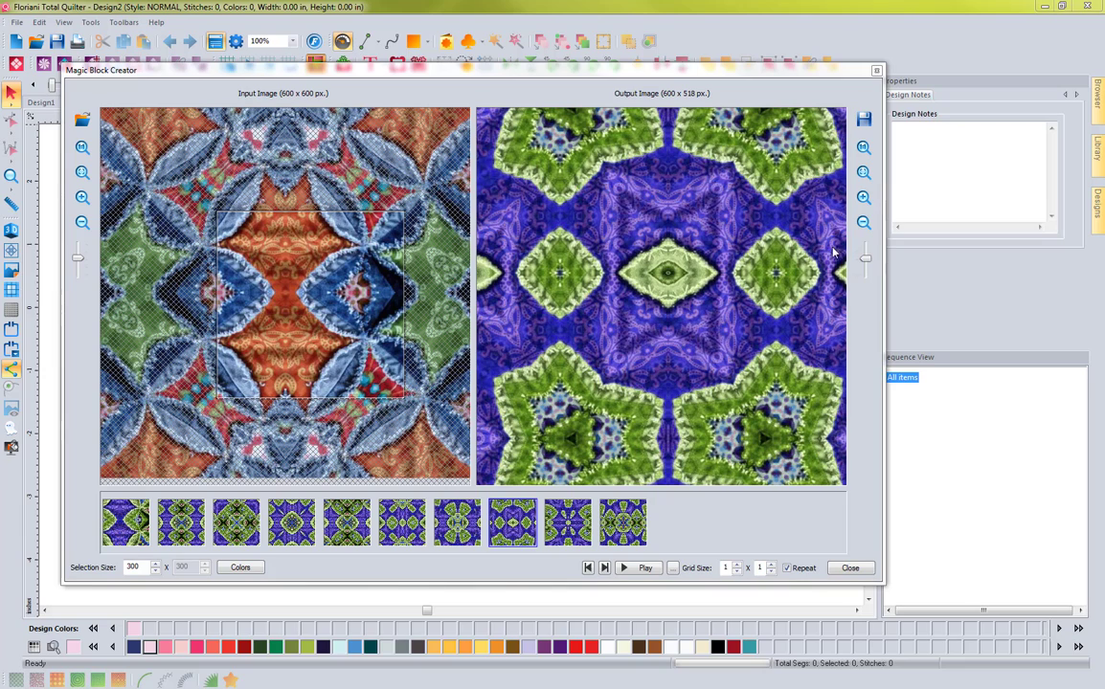
pyautogui.moveTo(867, 259); pyautogui.dragTo(868, 249)
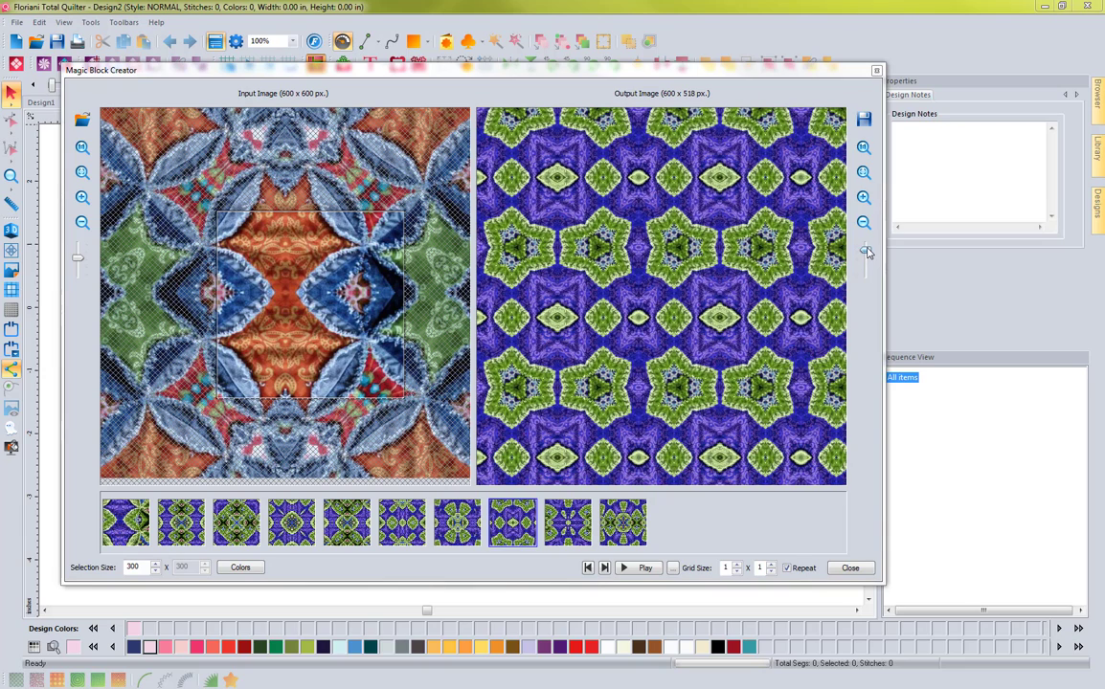
pyautogui.click(786, 568)
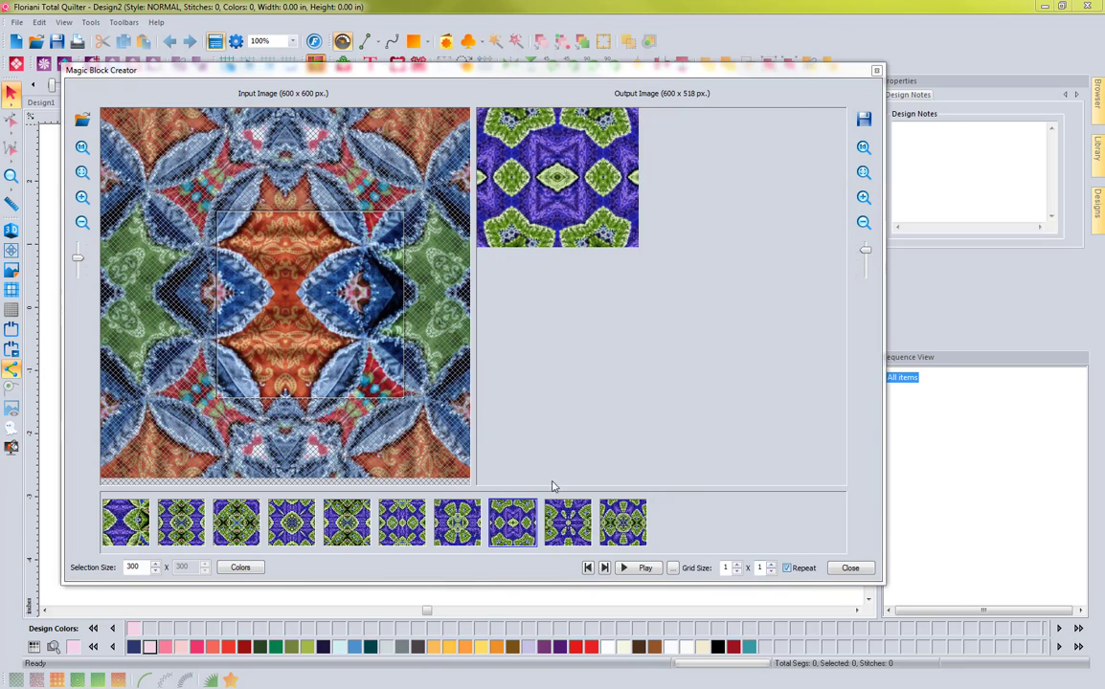
# Step: Move the selection square to the lower middle of the input image and turn off the Hue adjustment
pyautogui.moveTo(289, 326); pyautogui.dragTo(230, 395)
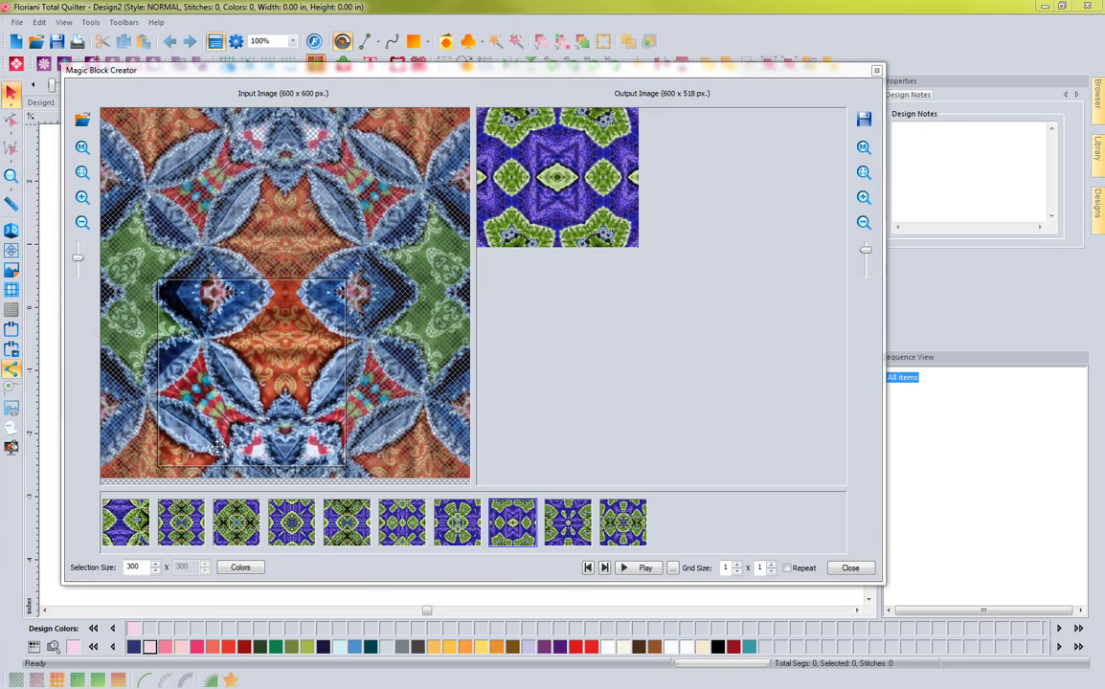
pyautogui.click(240, 568)
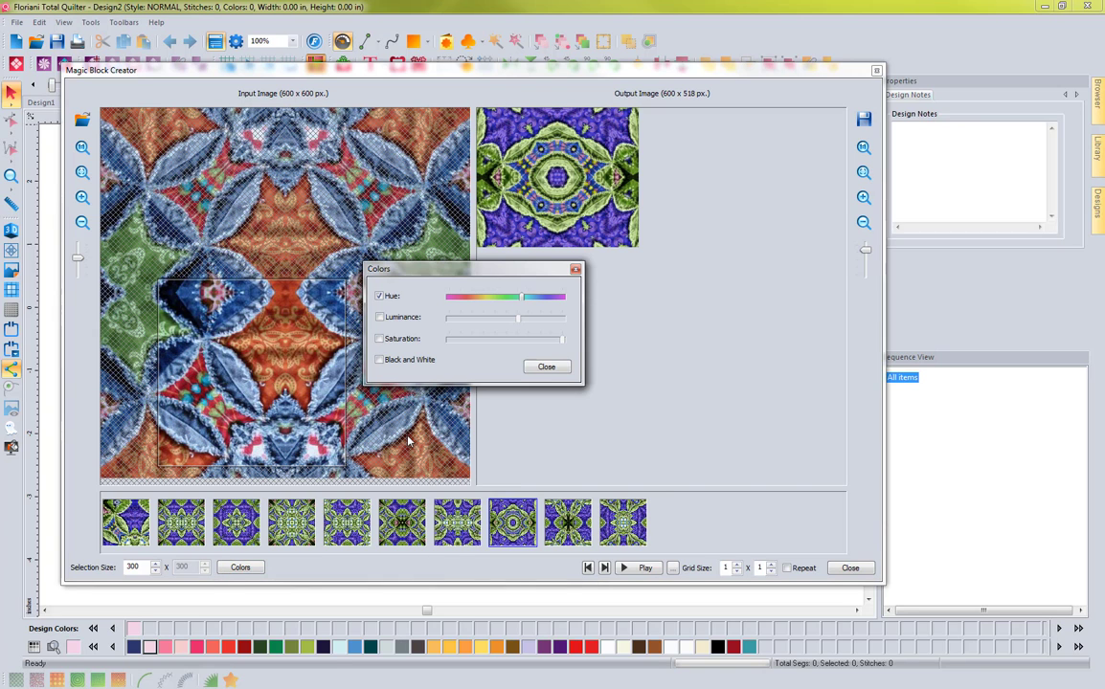
pyautogui.click(383, 296)
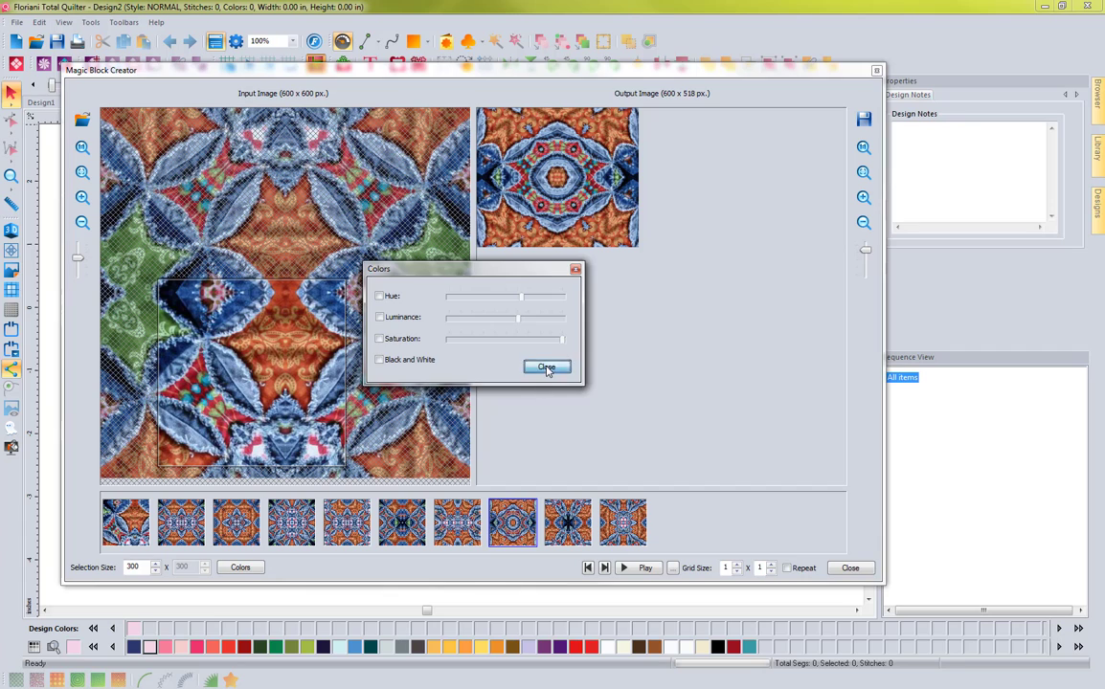
pyautogui.click(546, 367)
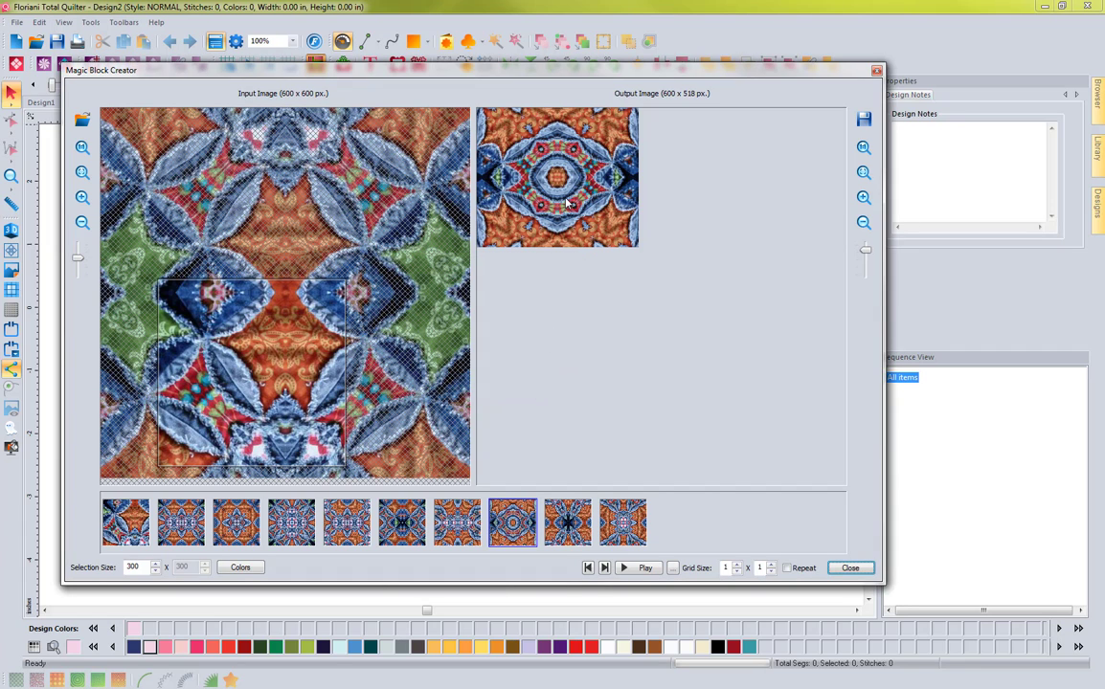
# Step: Turn on Repeat, try the fifth, sixth, seventh and fourth layouts, and choose the third
pyautogui.click(787, 567)
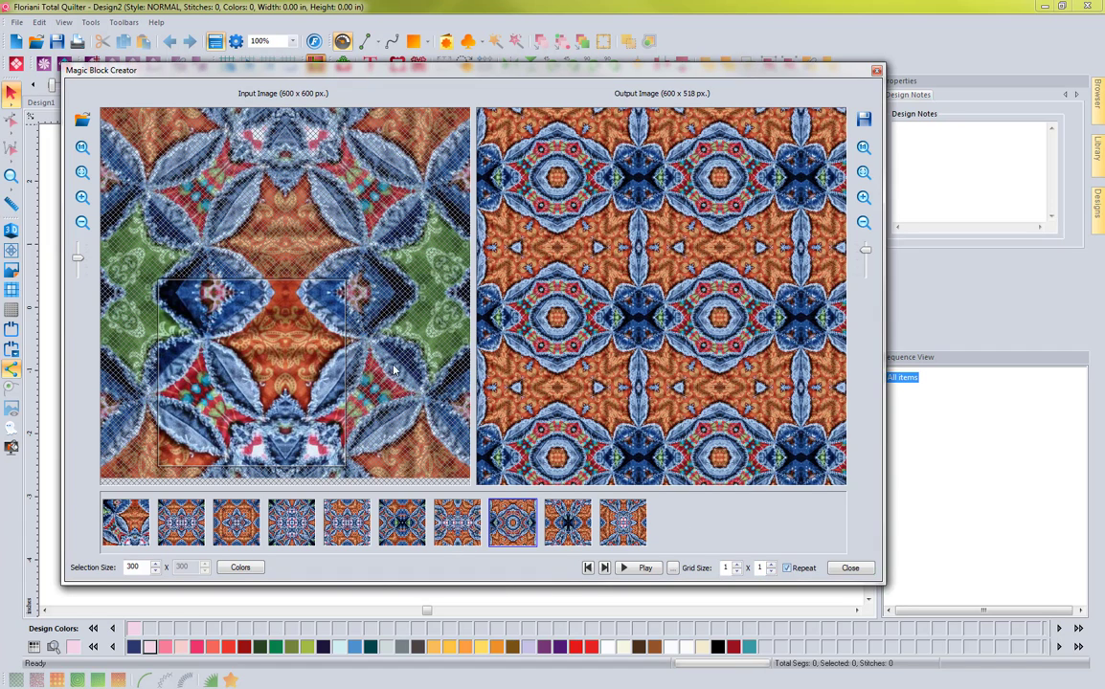
pyautogui.click(348, 515)
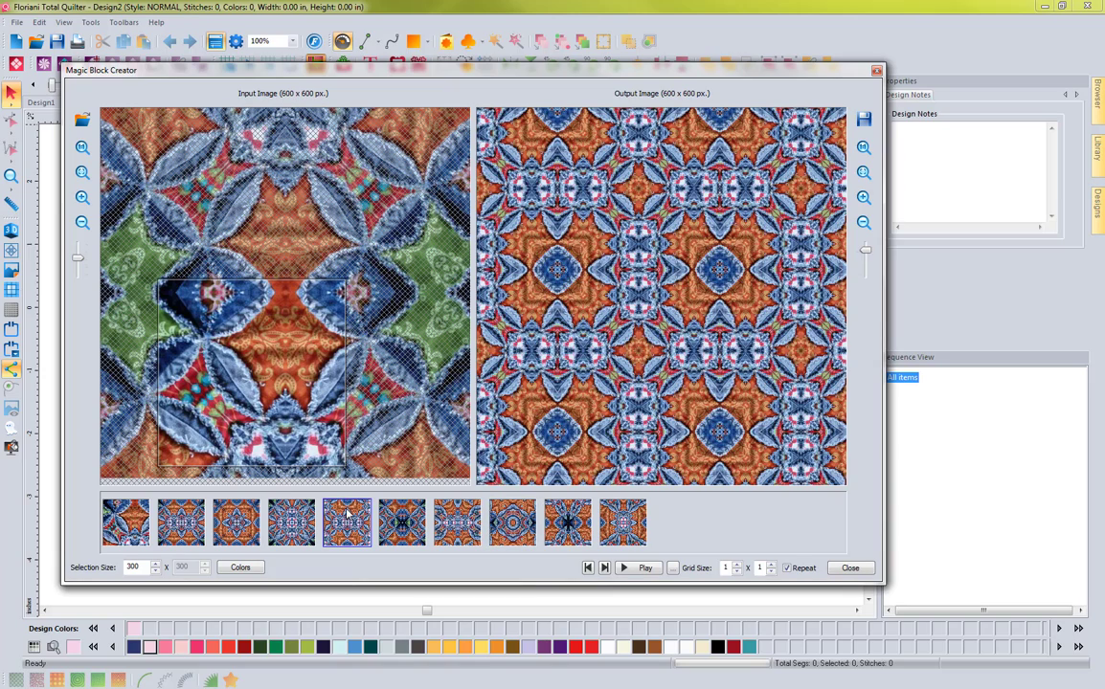
pyautogui.click(400, 523)
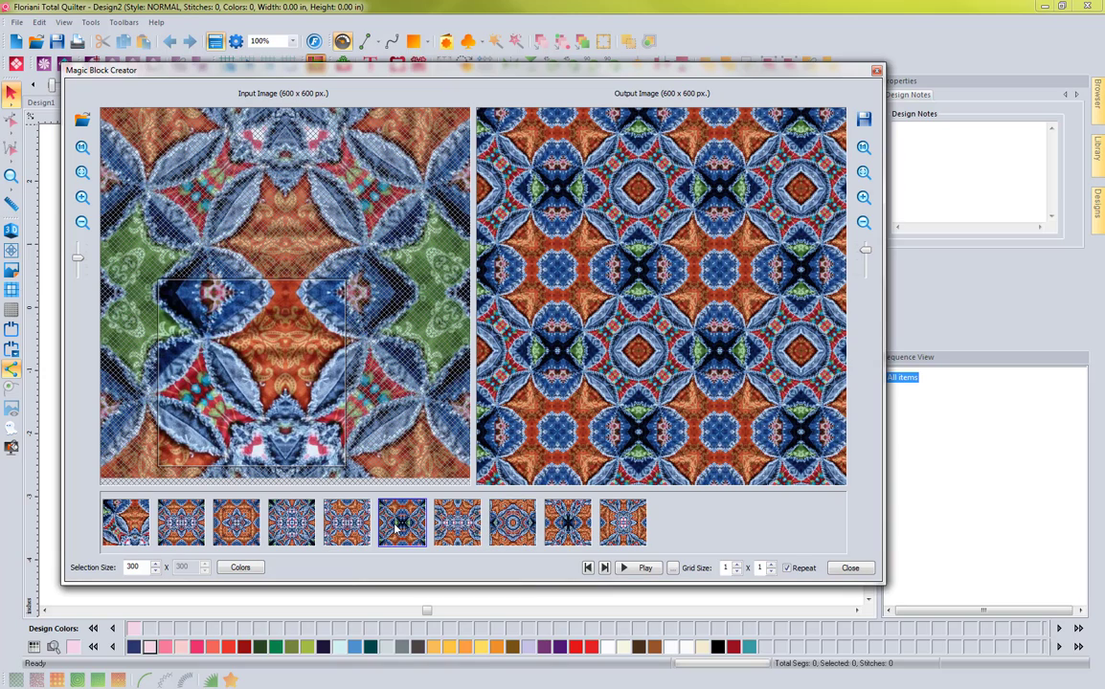
pyautogui.click(445, 524)
pyautogui.click(270, 521)
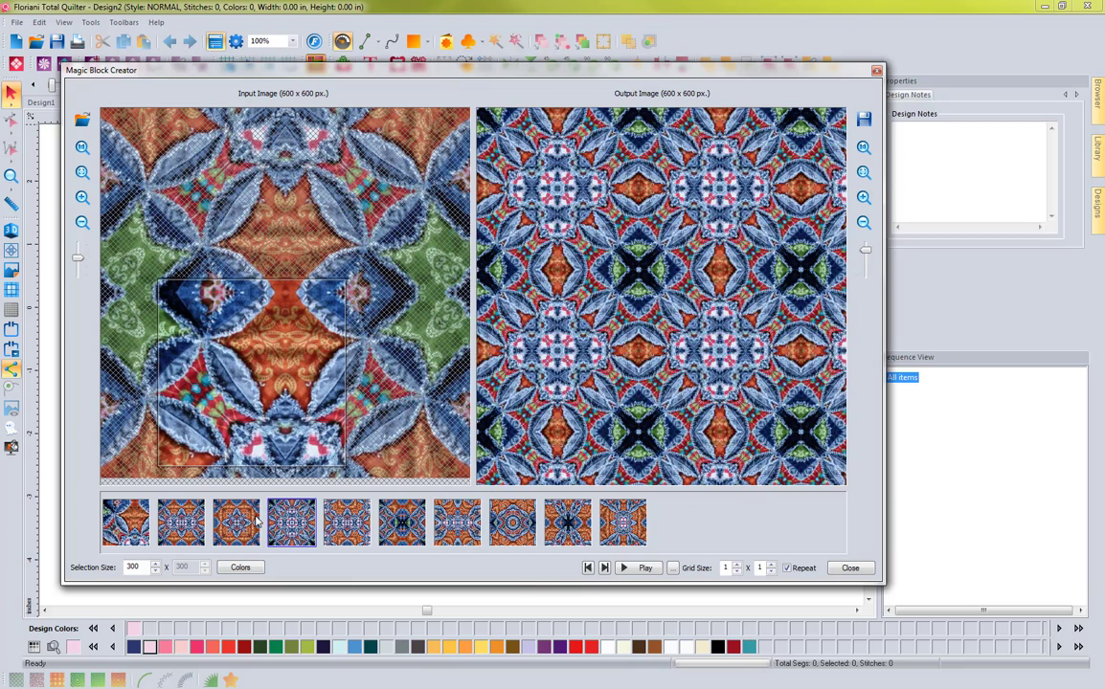
pyautogui.click(244, 525)
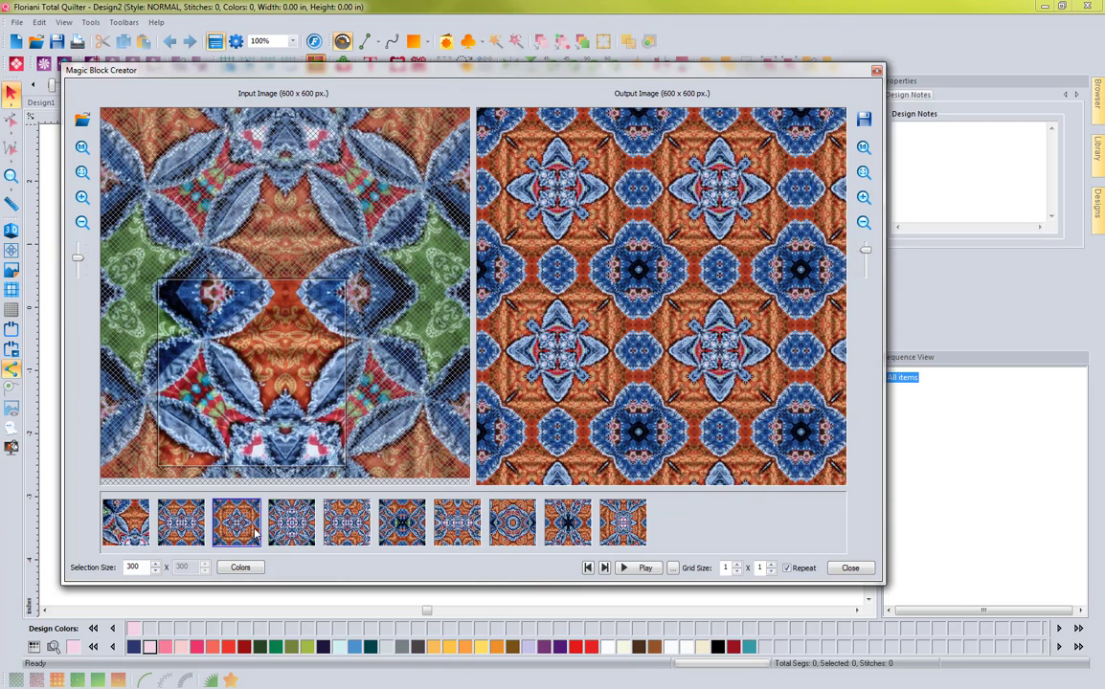
# Step: Turn Repeat off and on again to compare the single block with the repeated pattern
pyautogui.click(863, 119)
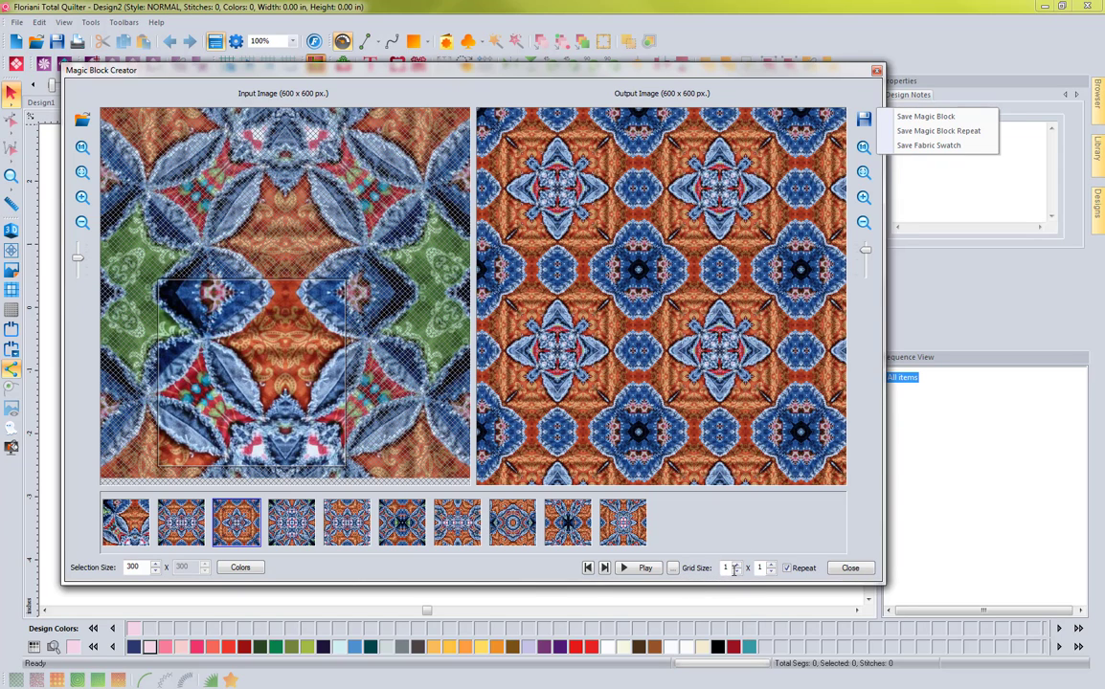
pyautogui.click(786, 569)
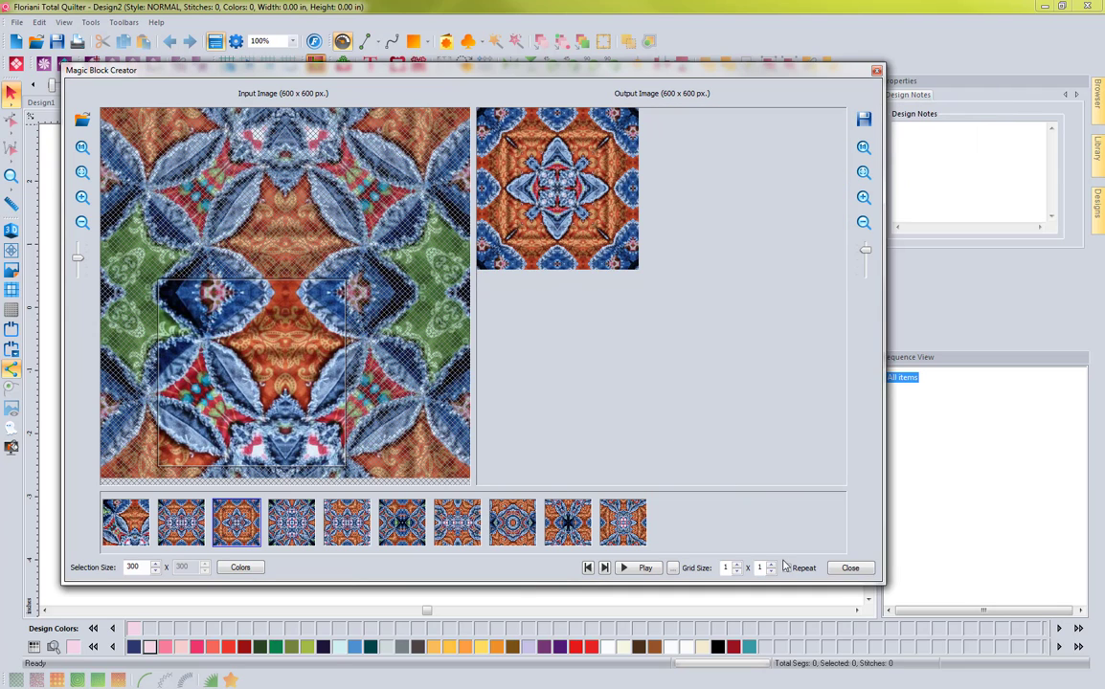
pyautogui.click(786, 569)
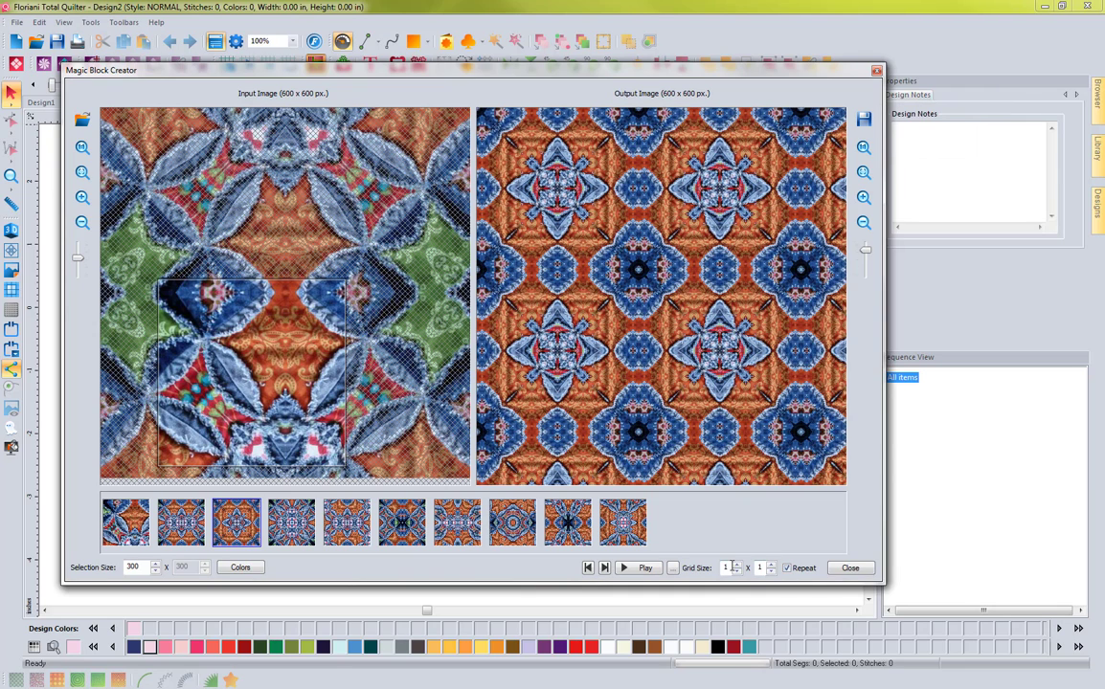
# Step: Save the pattern as a magic block repeat named 00002 in the Magic Block Repeats folder and close the Magic Block Creator
pyautogui.click(863, 119)
pyautogui.click(909, 133)
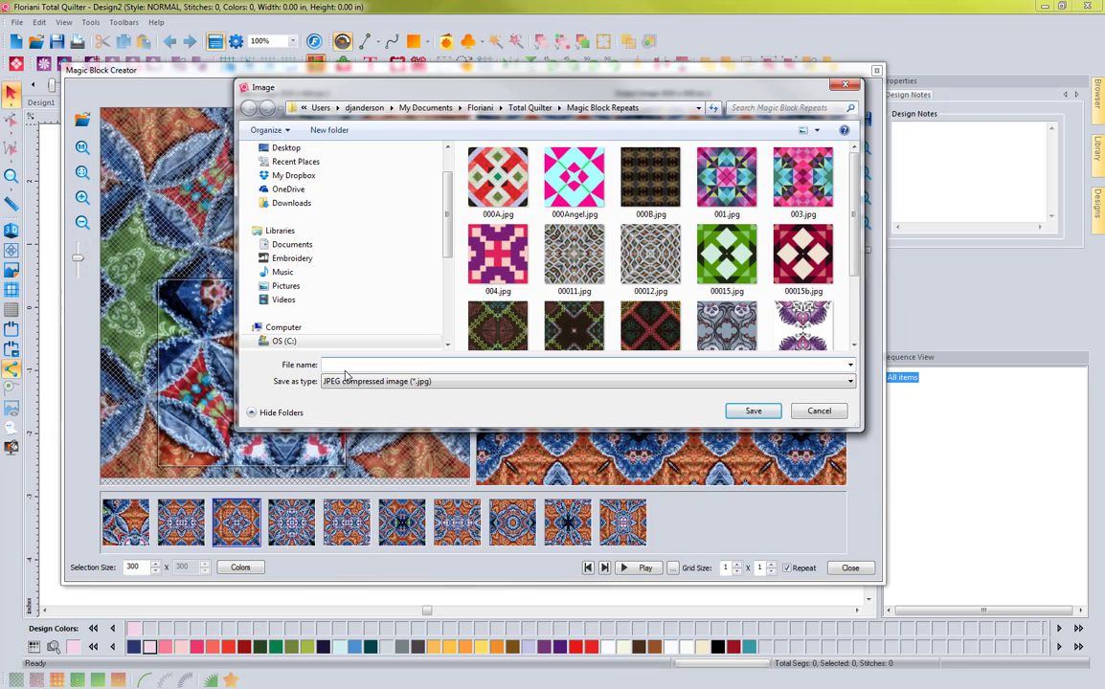
pyautogui.write('00002')
pyautogui.click(752, 412)
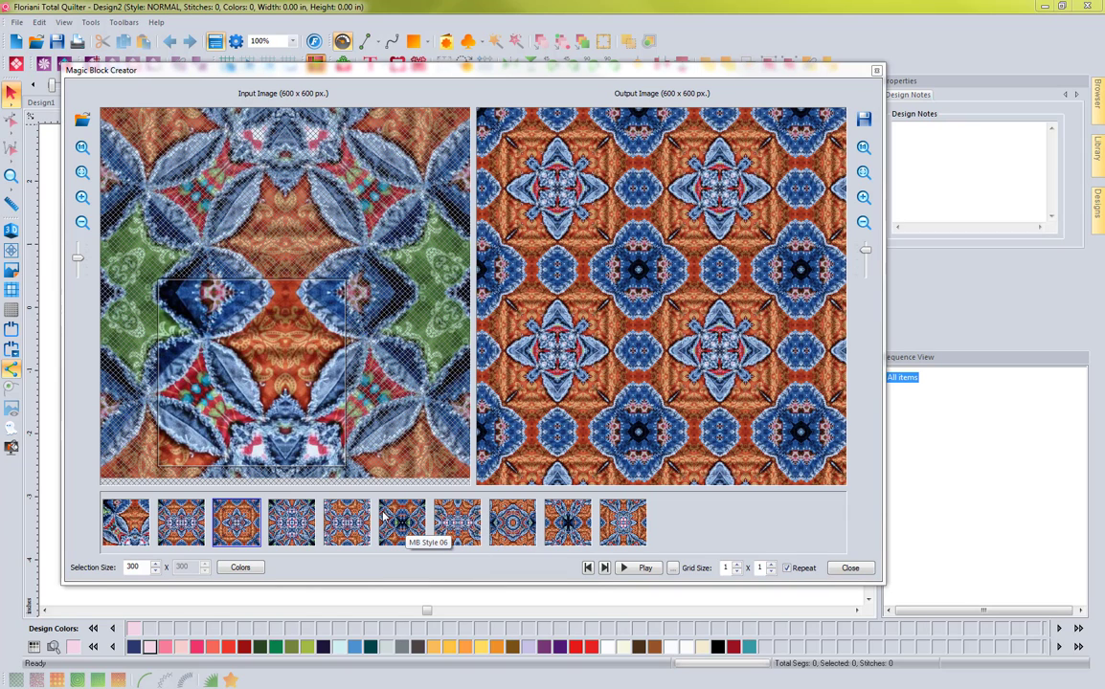
pyautogui.click(851, 567)
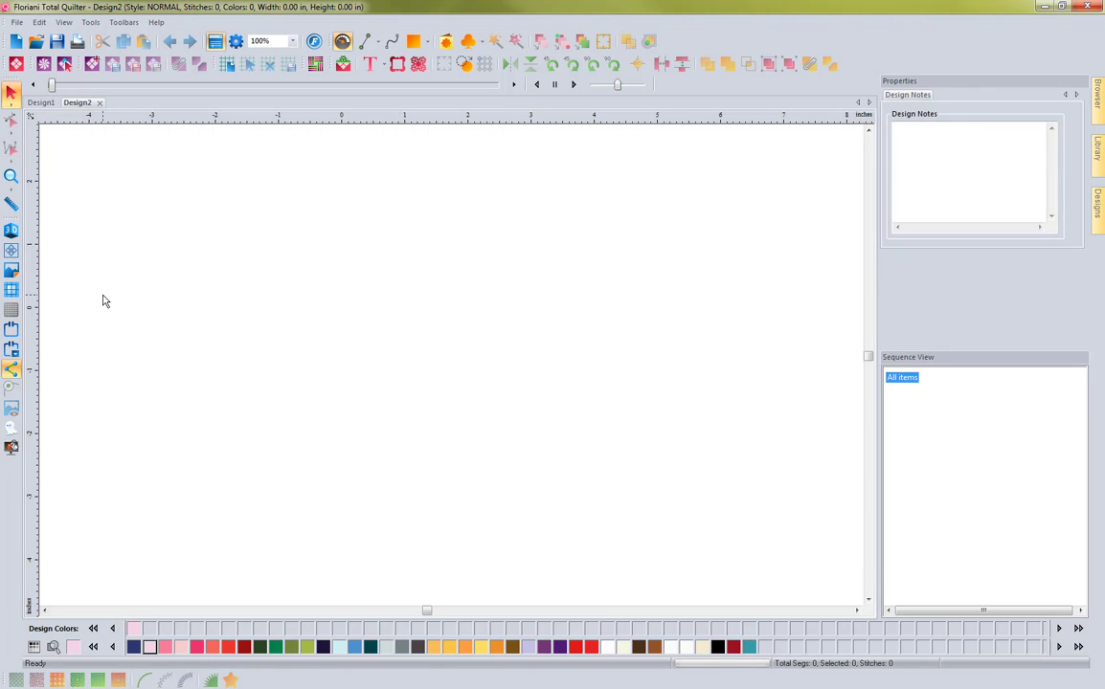
# Step: Load the magic block image 00000A.jpg from QF Magic Blocks as the backdrop of Design2
pyautogui.click(15, 274)
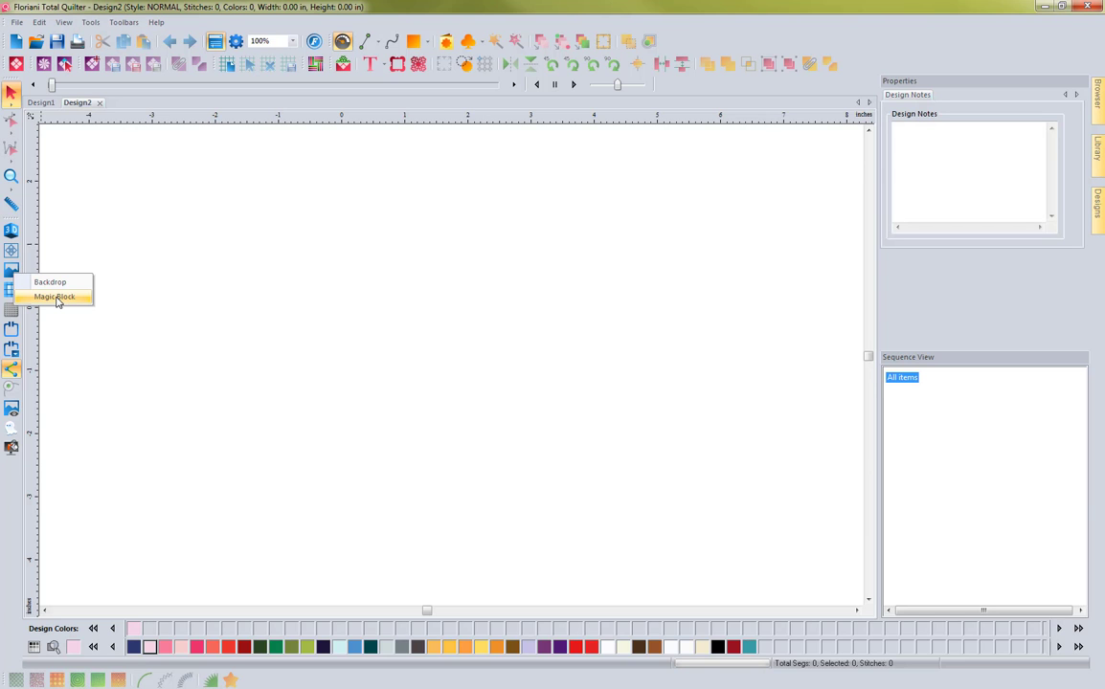
pyautogui.click(55, 297)
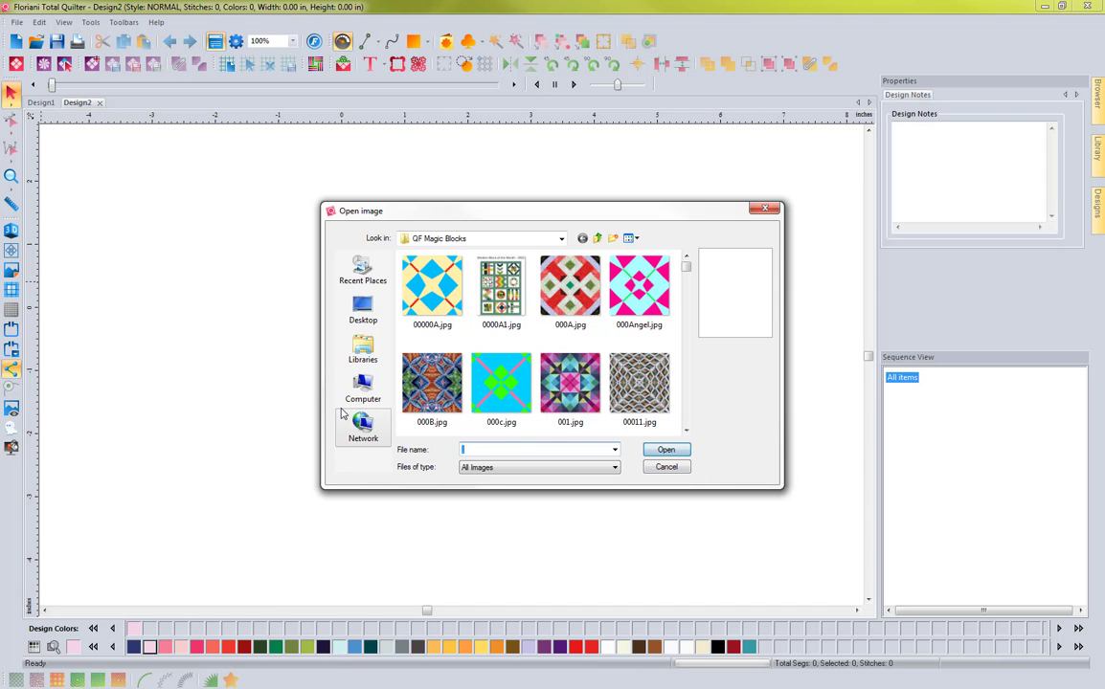
pyautogui.click(434, 301)
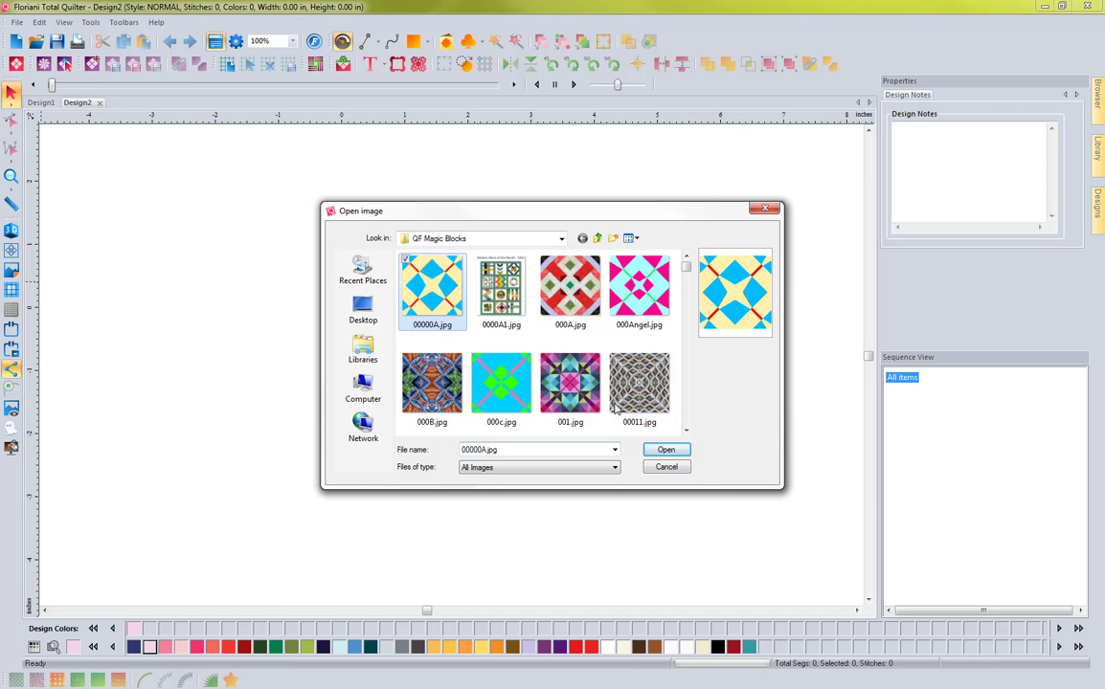
pyautogui.click(666, 450)
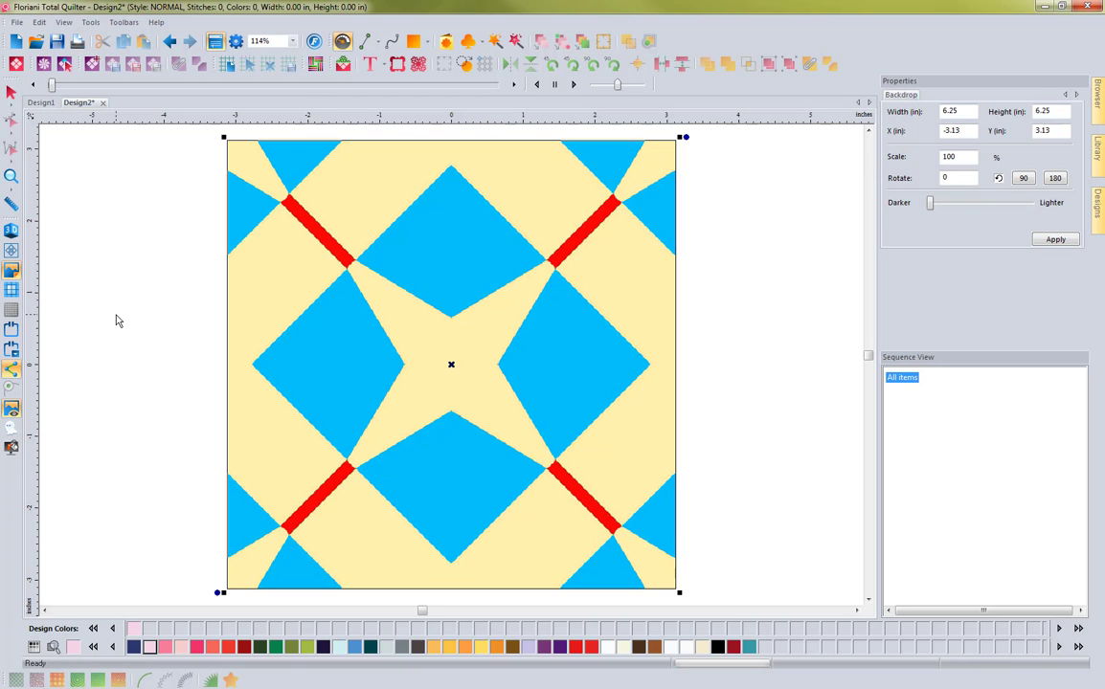
# Step: Insert Basic block 20 from the Basic Blocks artwork folder into Design1 at the default size
pyautogui.click(43, 103)
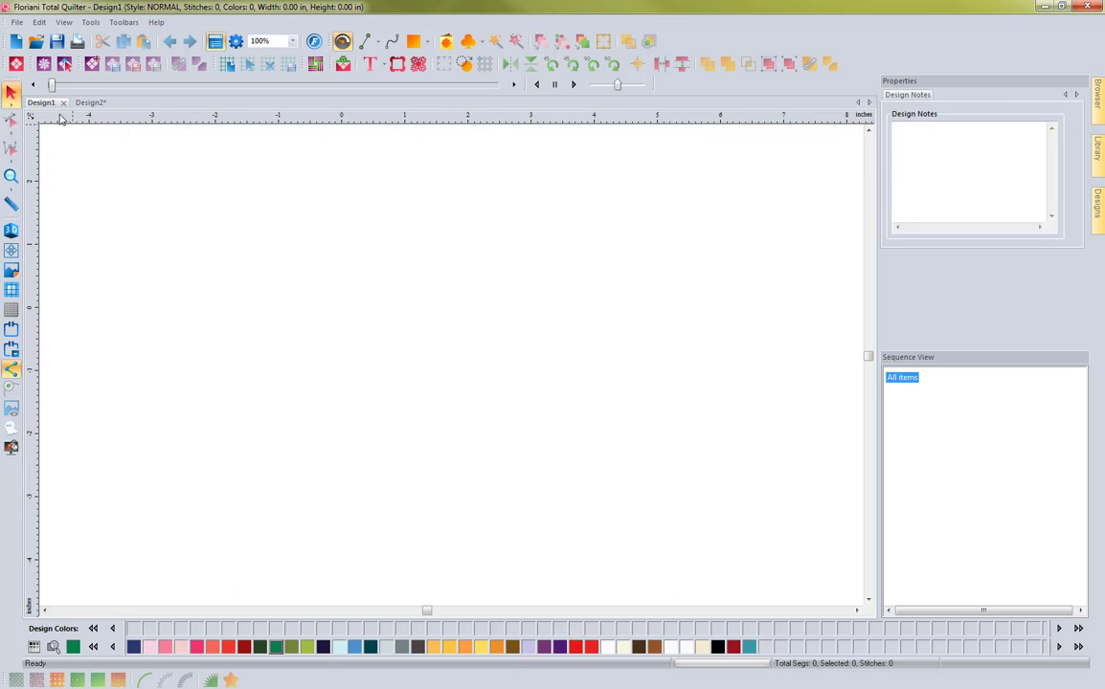
pyautogui.click(17, 63)
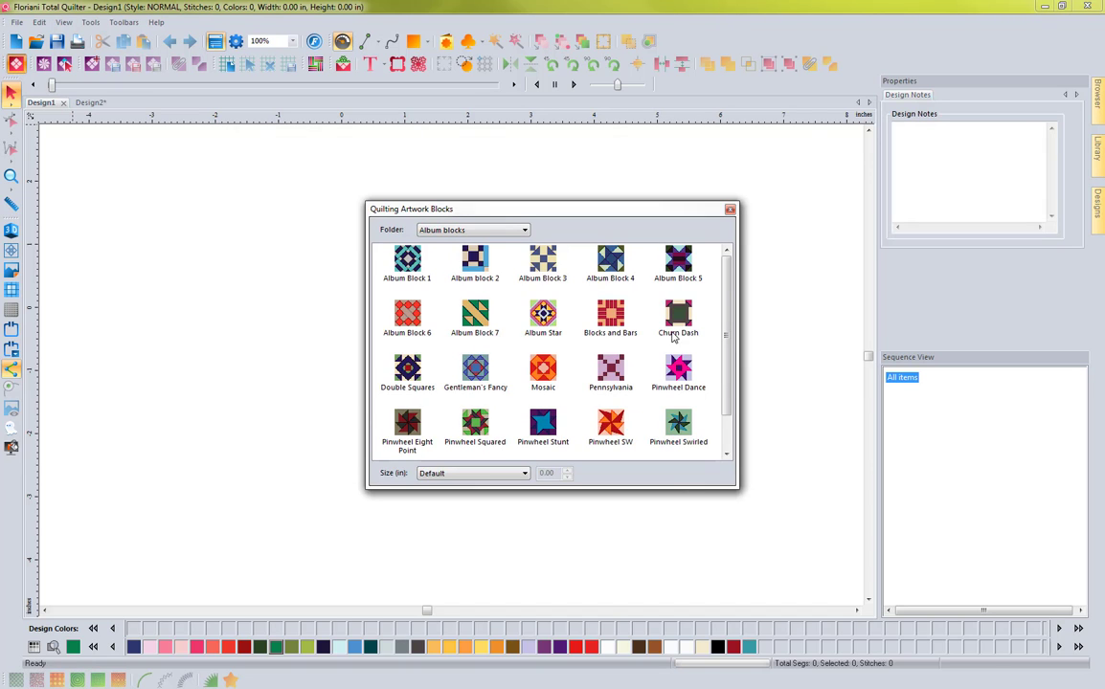
pyautogui.click(495, 234)
pyautogui.click(496, 259)
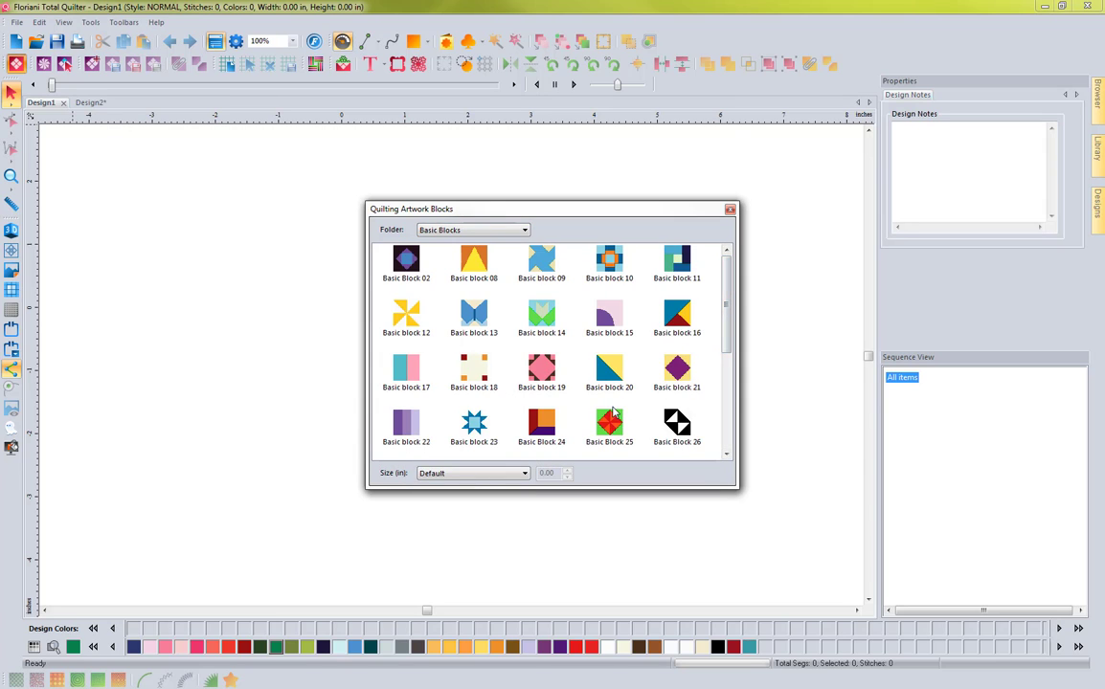
pyautogui.doubleClick(609, 369)
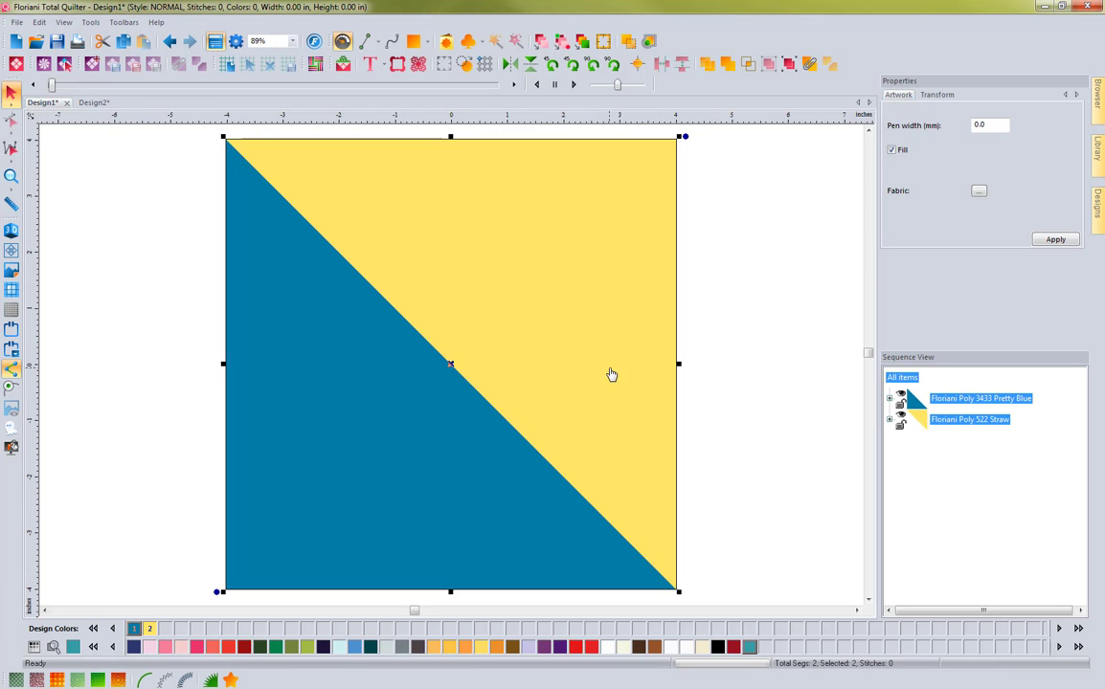
pyautogui.click(120, 182)
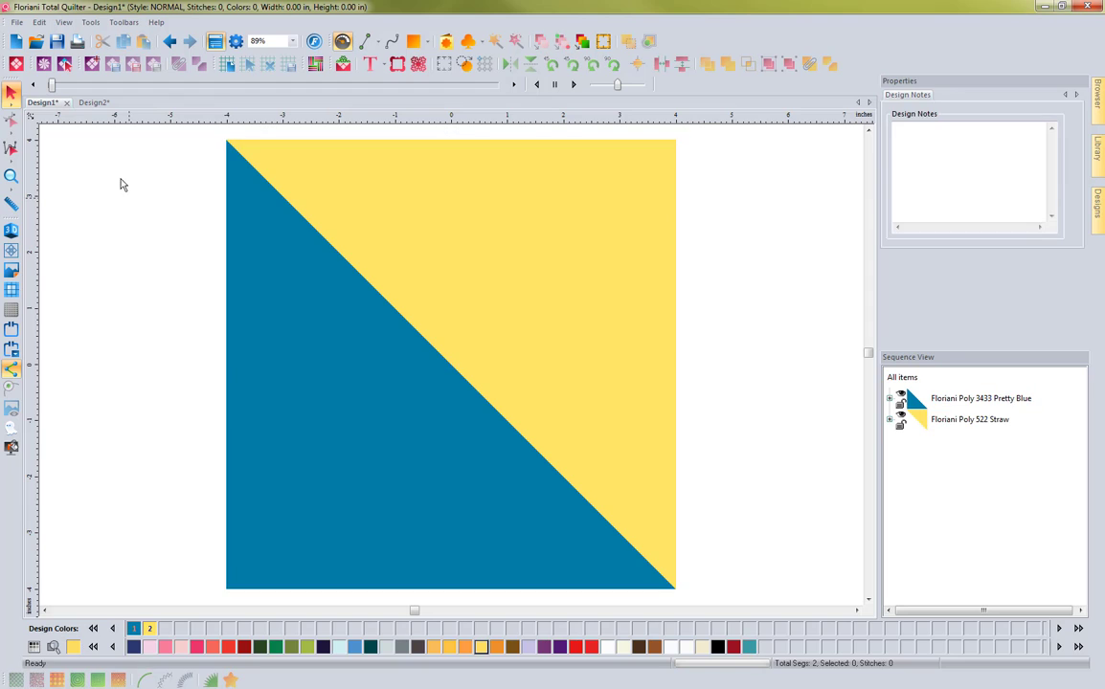
# Step: Fill the blue triangle with the 0000A fabric and nudge the triangle slightly downward
pyautogui.click(381, 216)
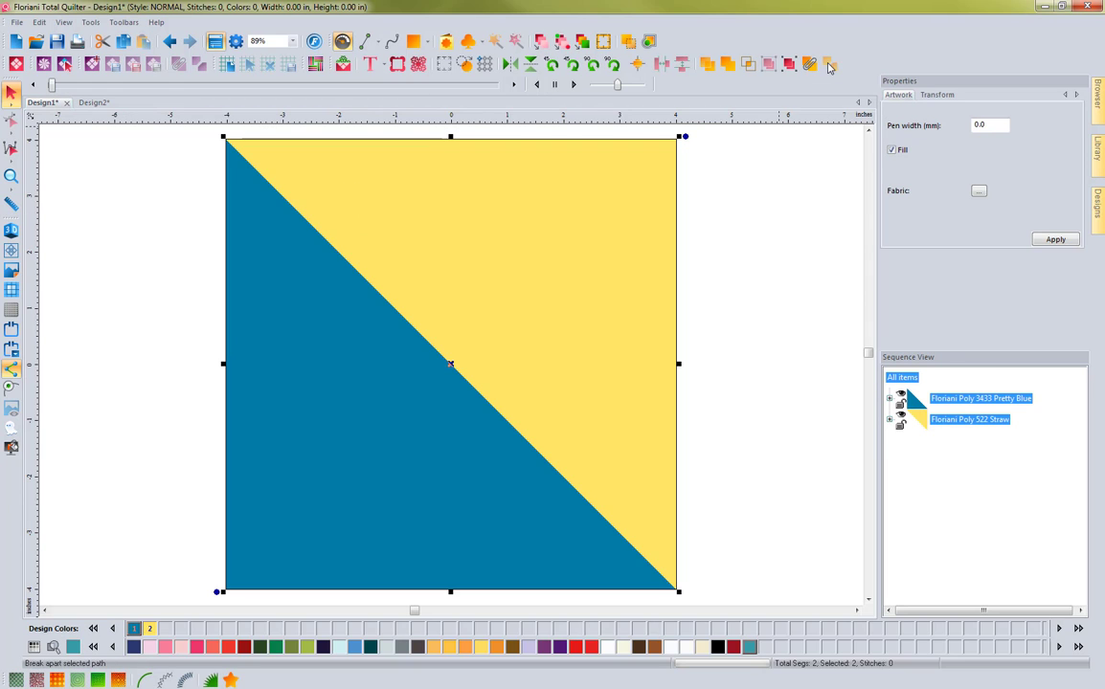
pyautogui.click(943, 400)
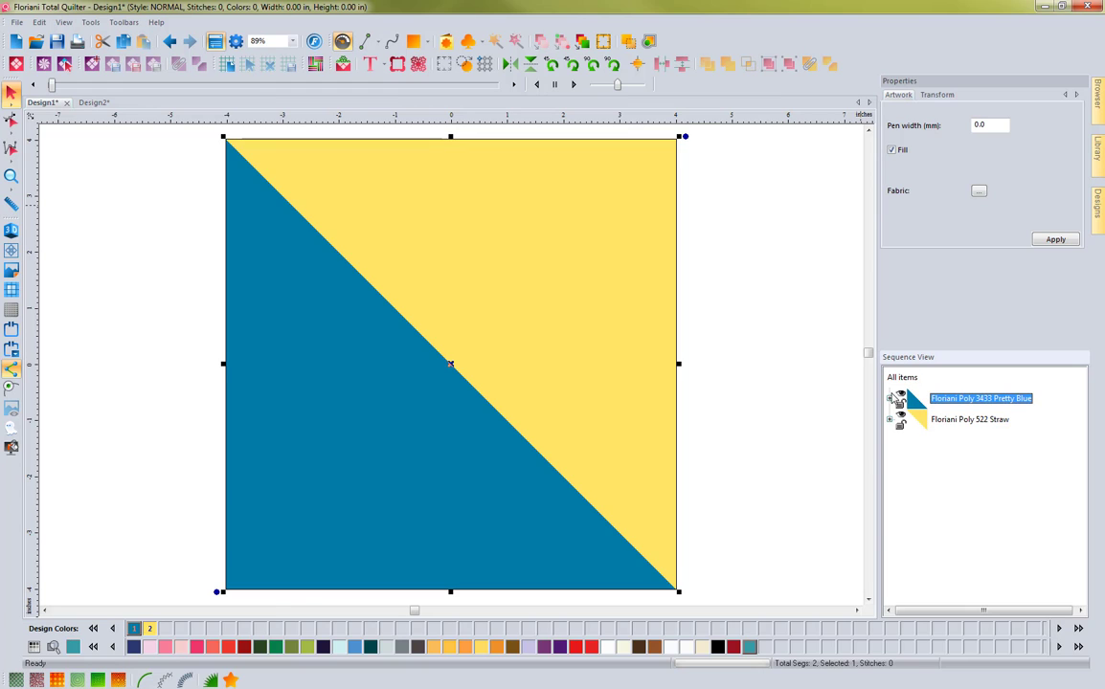
pyautogui.click(978, 192)
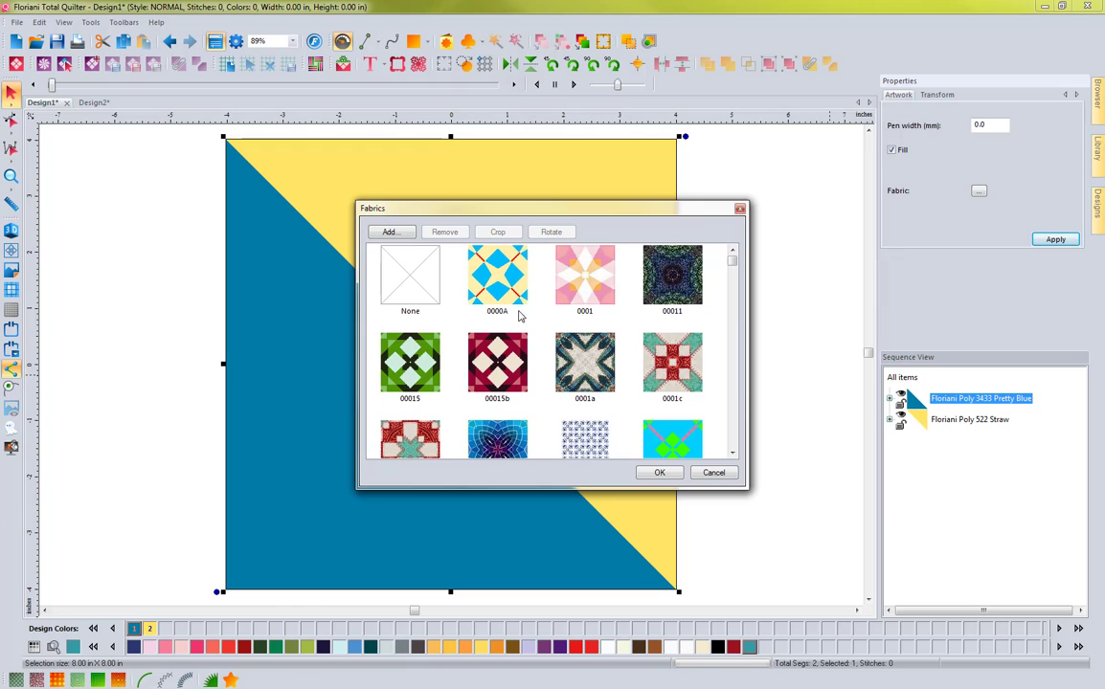
pyautogui.click(500, 272)
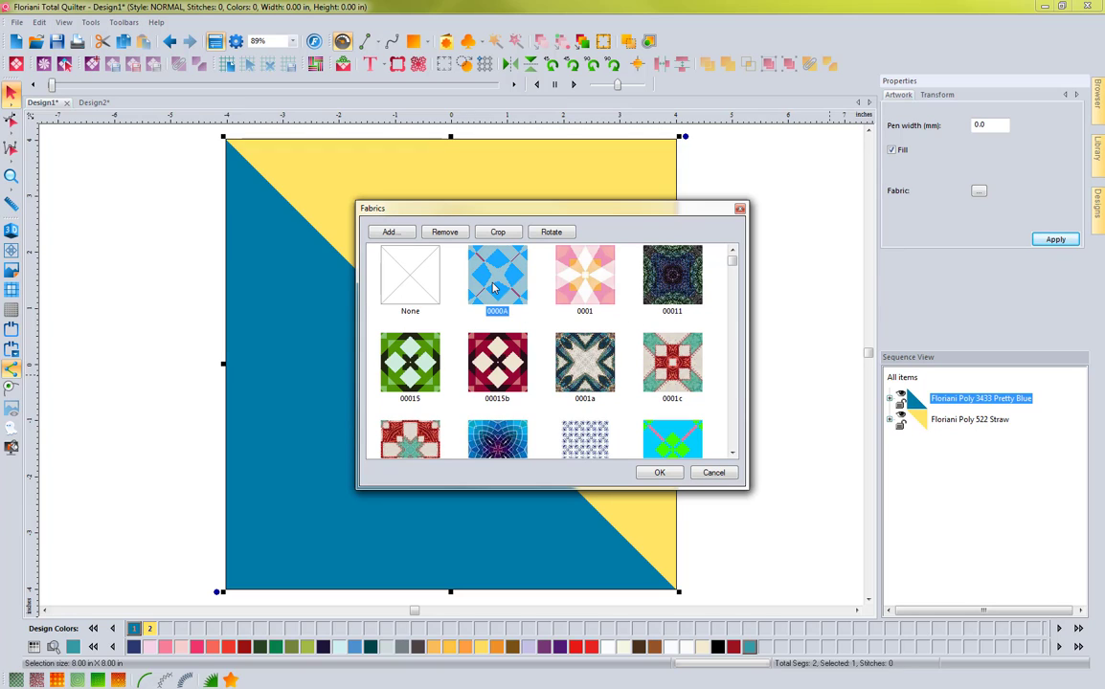
pyautogui.click(649, 474)
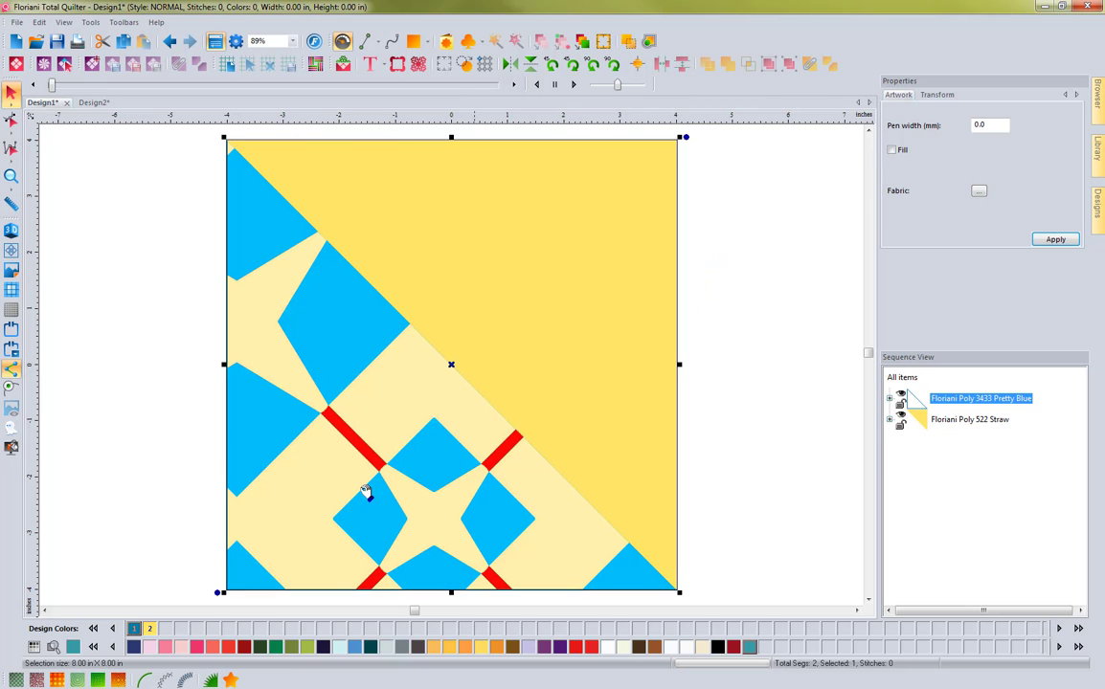
pyautogui.moveTo(337, 488)
pyautogui.mouseDown()
pyautogui.moveTo(326, 466)
pyautogui.moveTo(348, 501)
pyautogui.moveTo(343, 492)
pyautogui.mouseUp()
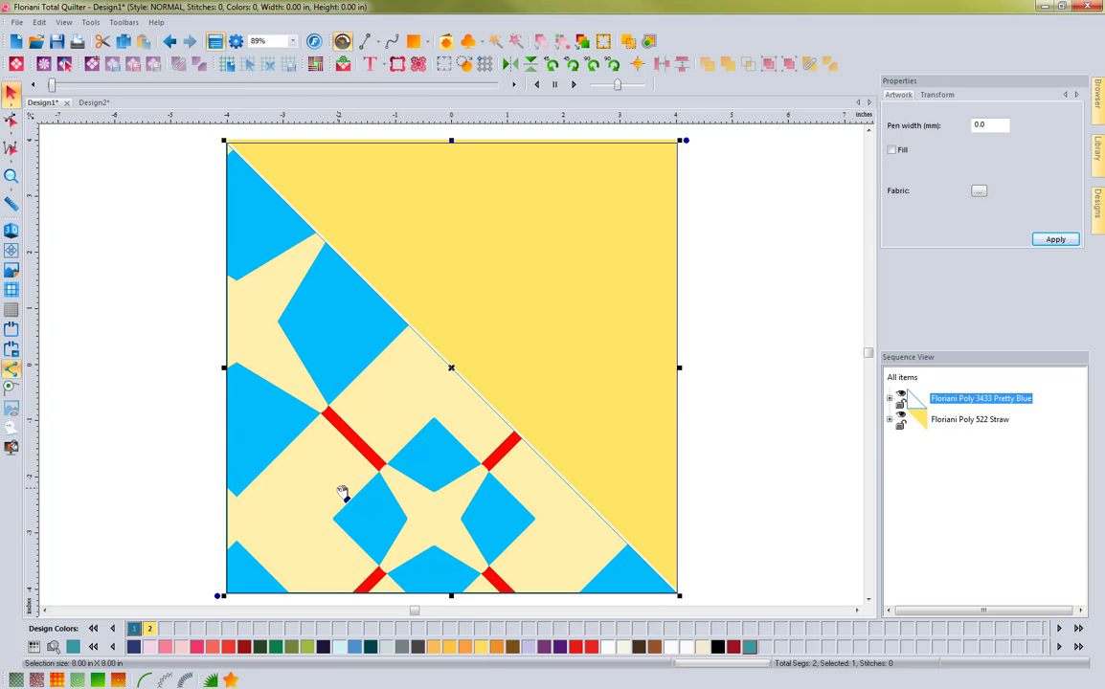
pyautogui.click(759, 347)
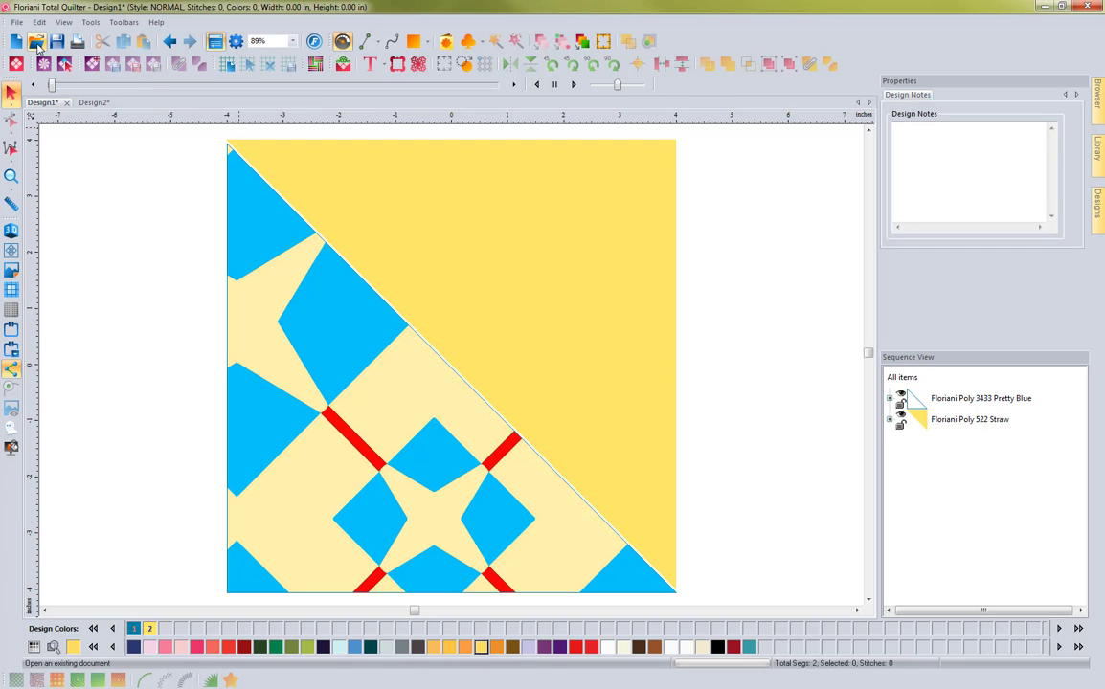
pyautogui.click(36, 44)
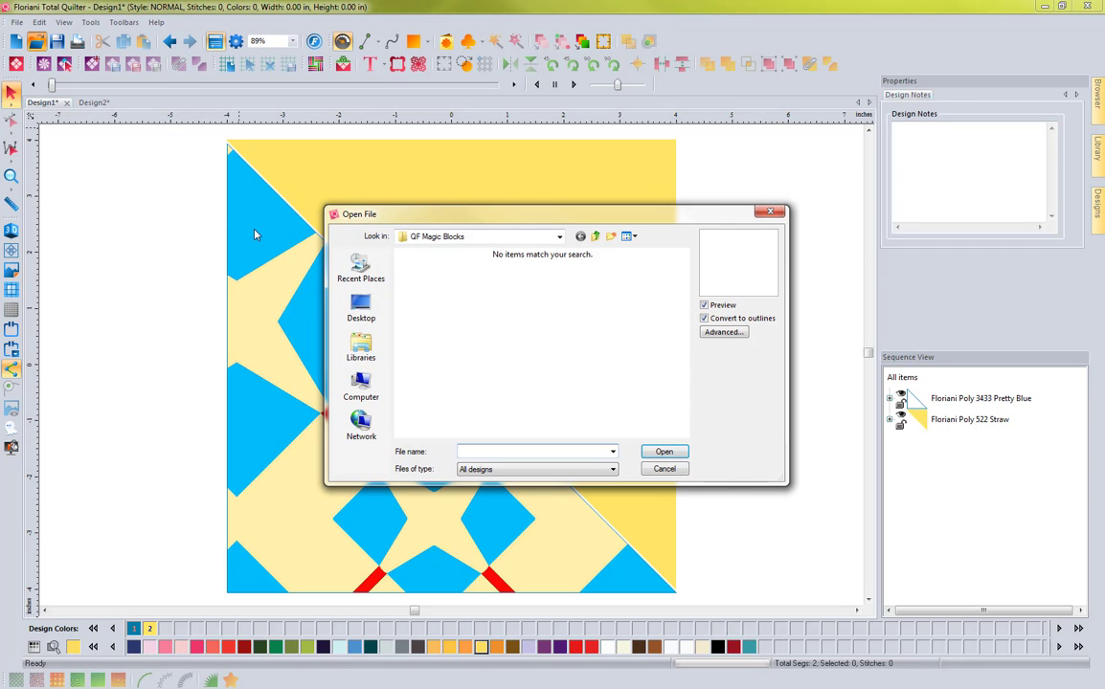
pyautogui.click(359, 348)
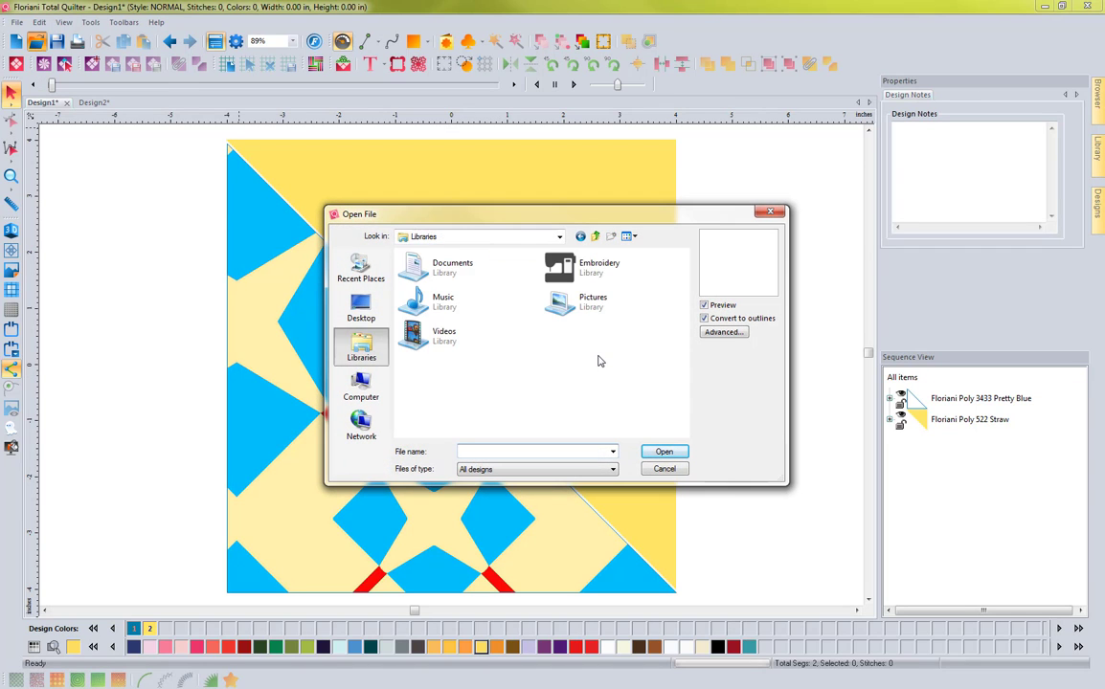
pyautogui.doubleClick(450, 268)
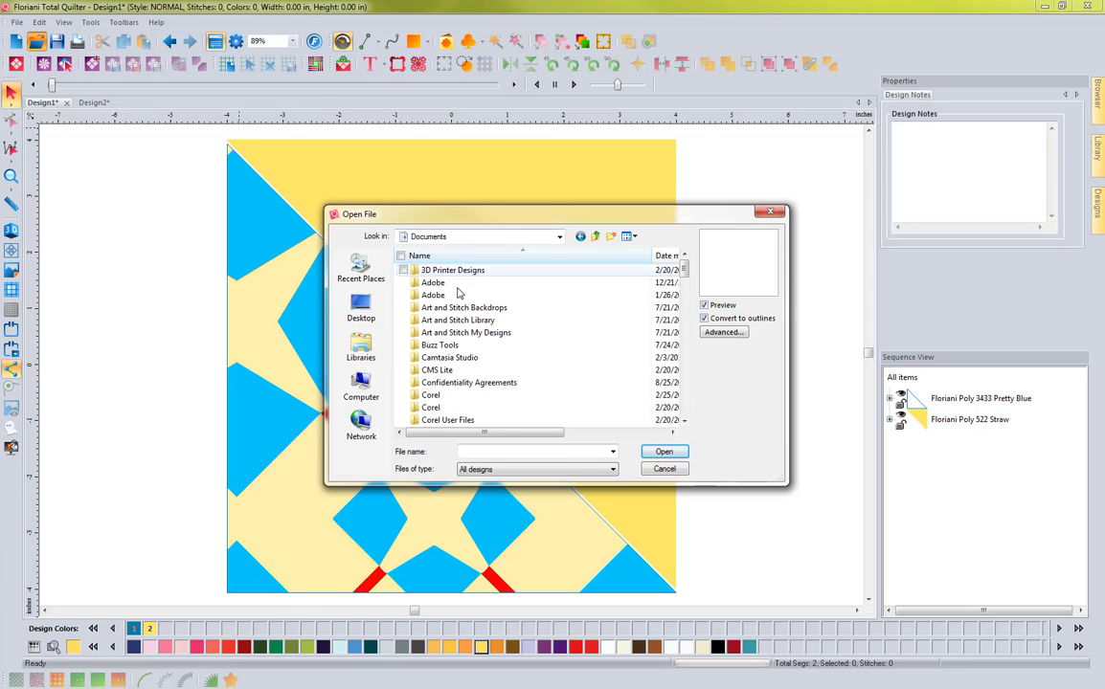
pyautogui.scroll(-3, 472, 336)
pyautogui.scroll(-2, 472, 336)
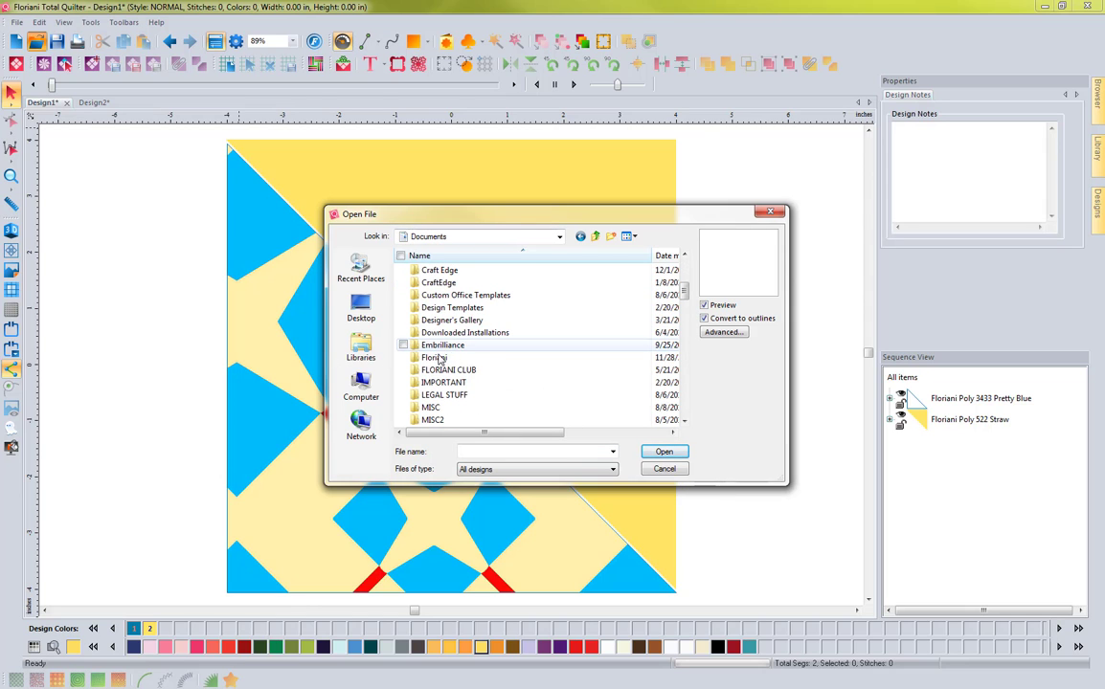
pyautogui.doubleClick(456, 284)
pyautogui.doubleClick(445, 270)
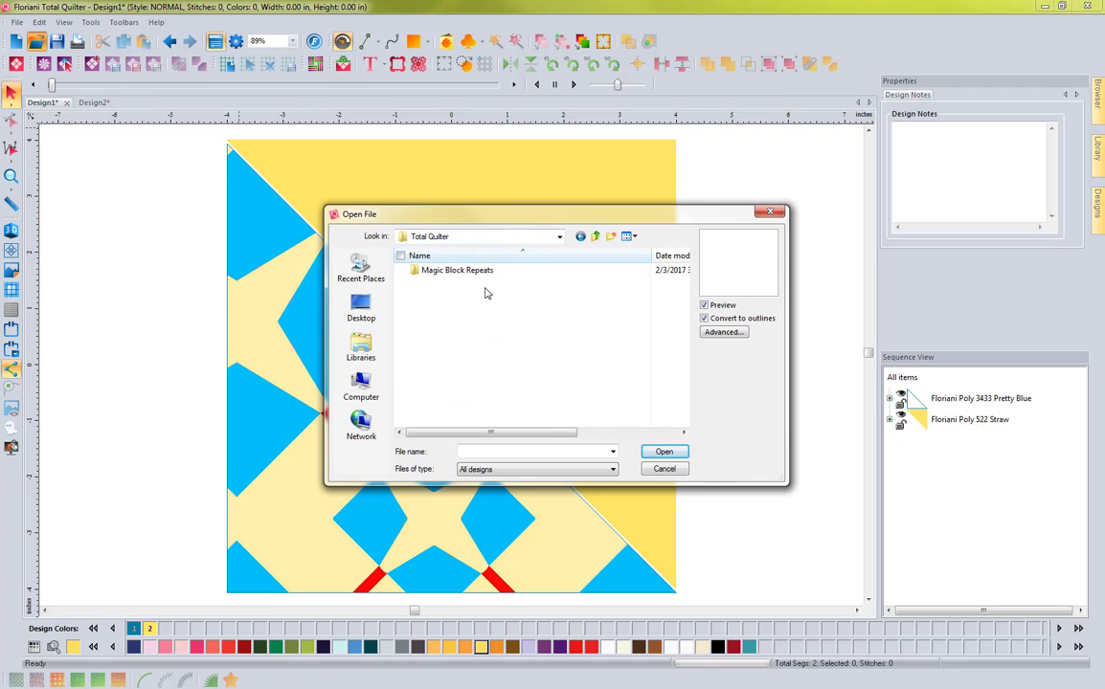
pyautogui.click(439, 272)
pyautogui.doubleClick(439, 272)
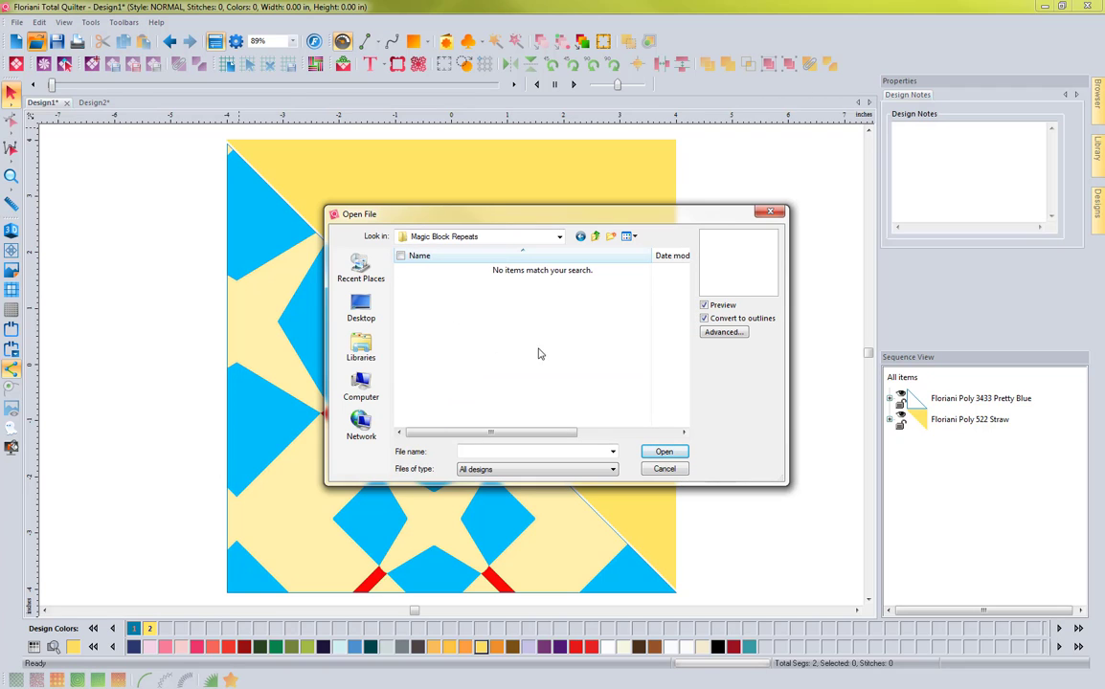
pyautogui.click(663, 469)
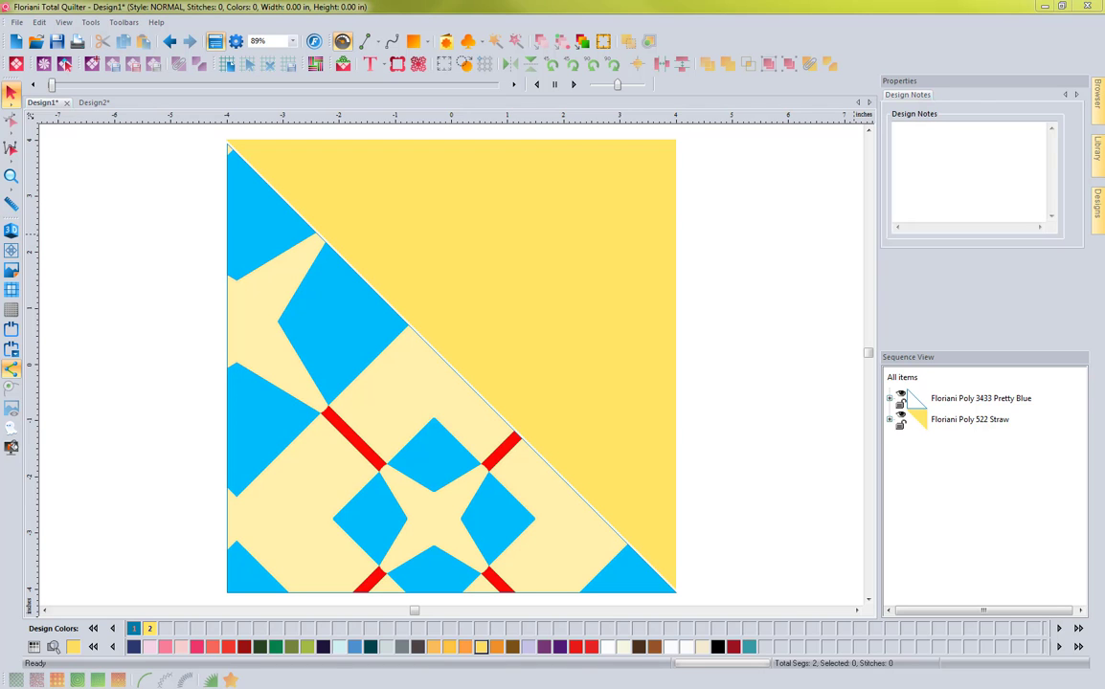
# Step: Open the Documents library in Windows Explorer and sort its folders by name
pyautogui.click(64, 63)
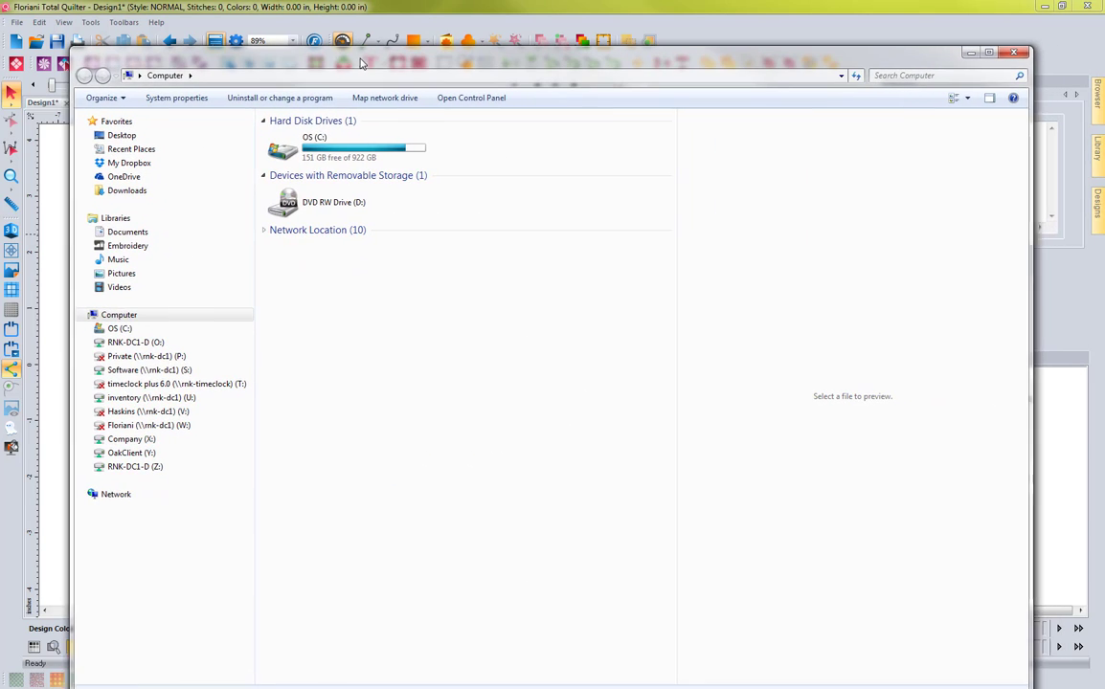
pyautogui.click(127, 232)
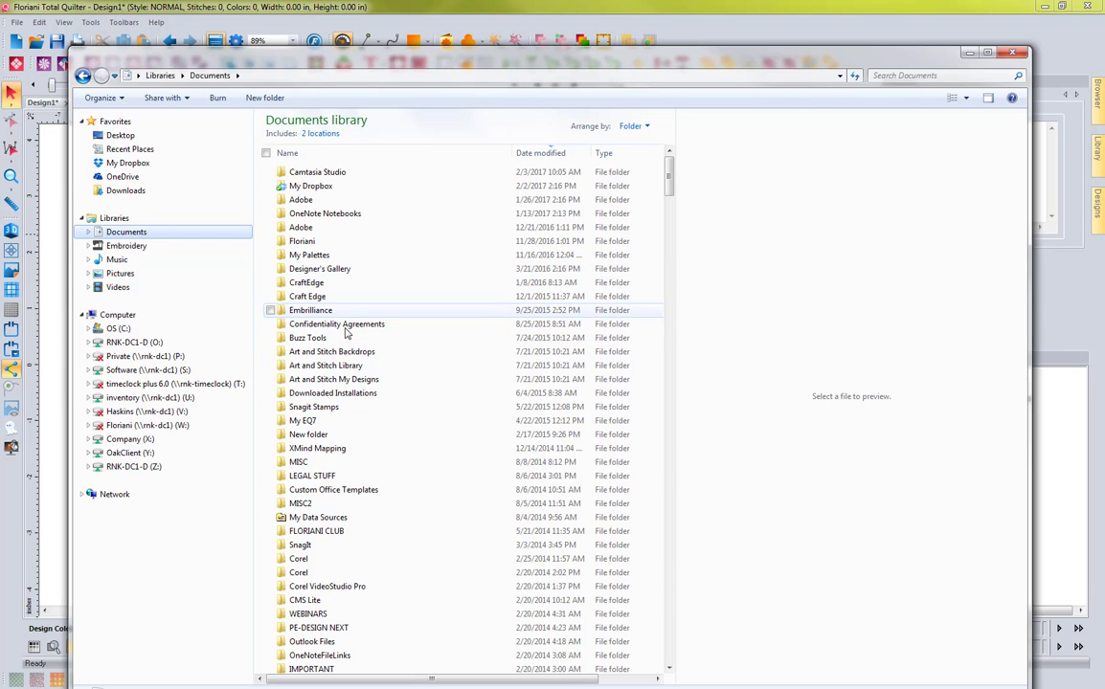
pyautogui.click(315, 214)
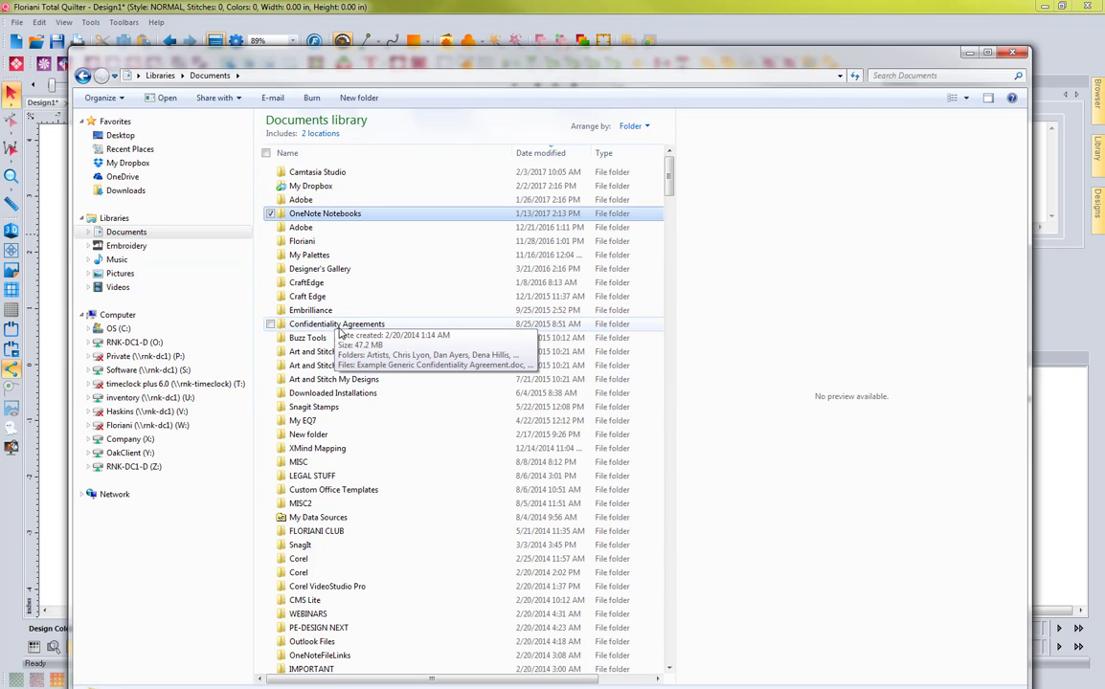
pyautogui.scroll(-3, 338, 332)
pyautogui.scroll(2, 348, 252)
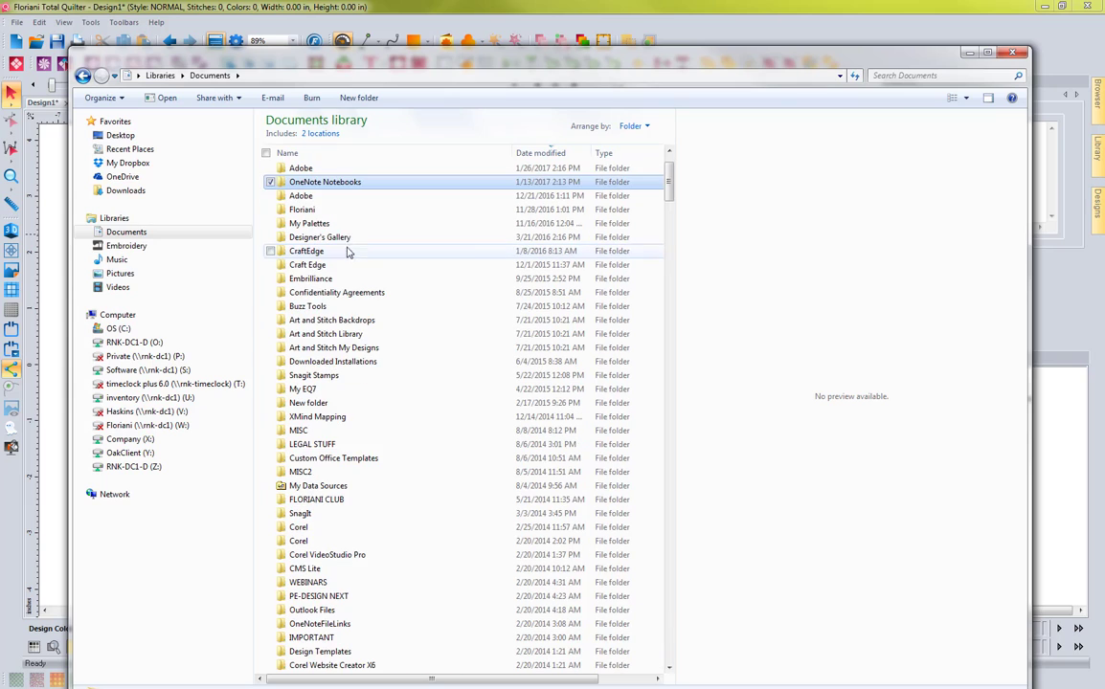
pyautogui.click(324, 154)
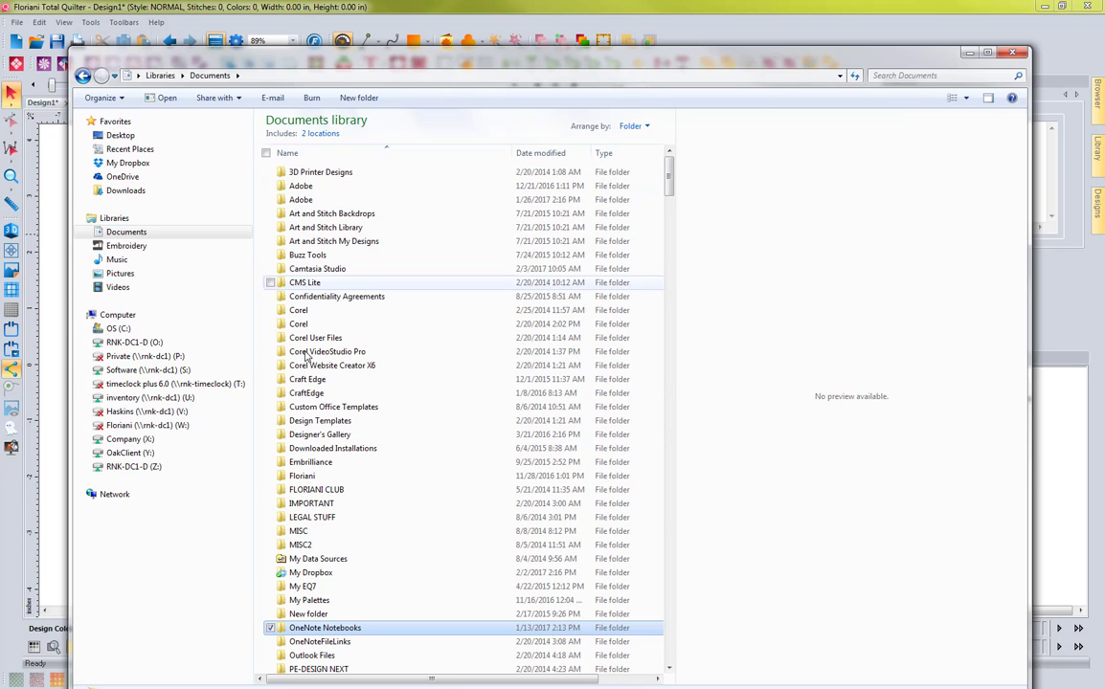
# Step: Open the Magic Block Repeats folder under Floriani, Total Quilter, and show its files as thumbnails
pyautogui.doubleClick(302, 476)
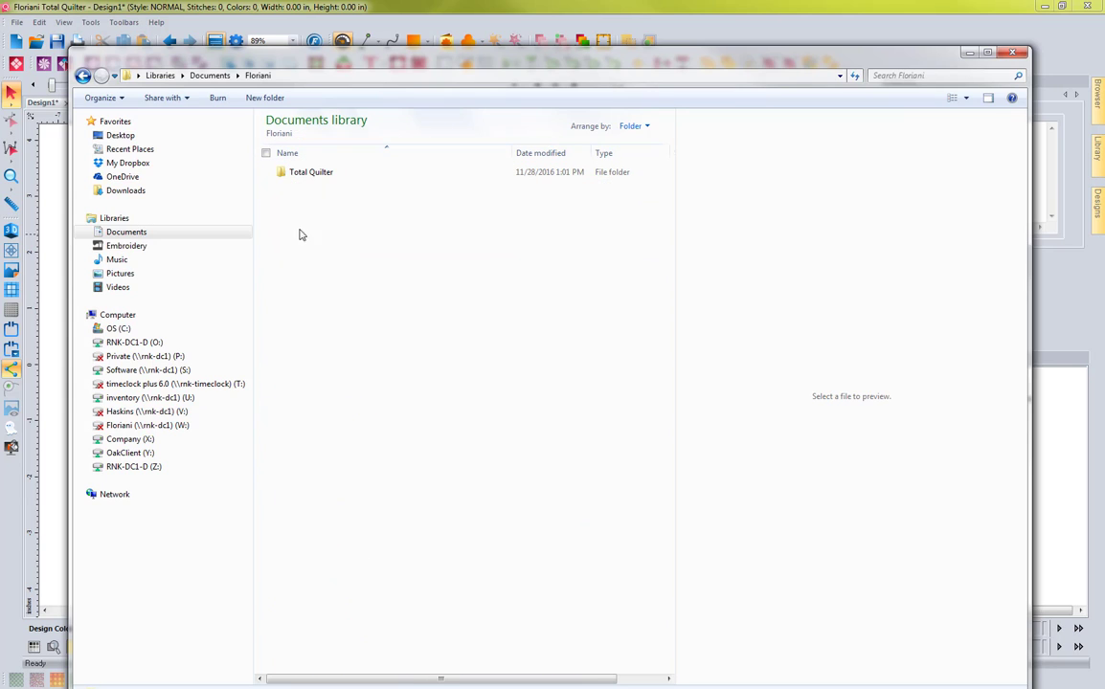
pyautogui.doubleClick(305, 176)
pyautogui.doubleClick(319, 172)
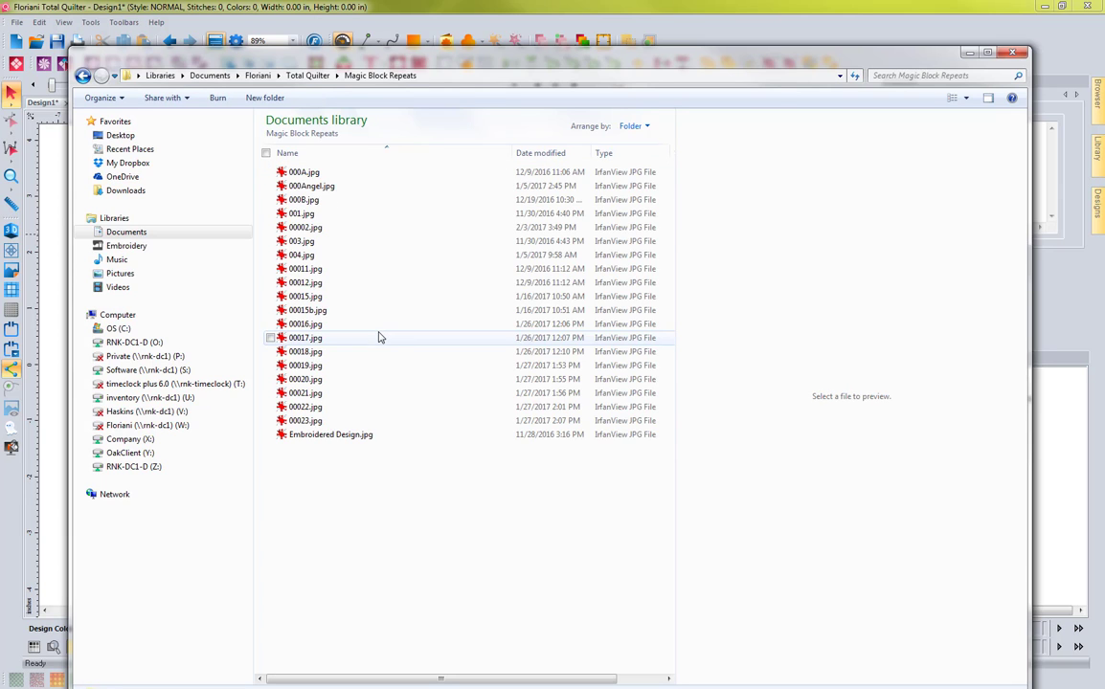
pyautogui.click(965, 98)
pyautogui.click(1001, 41)
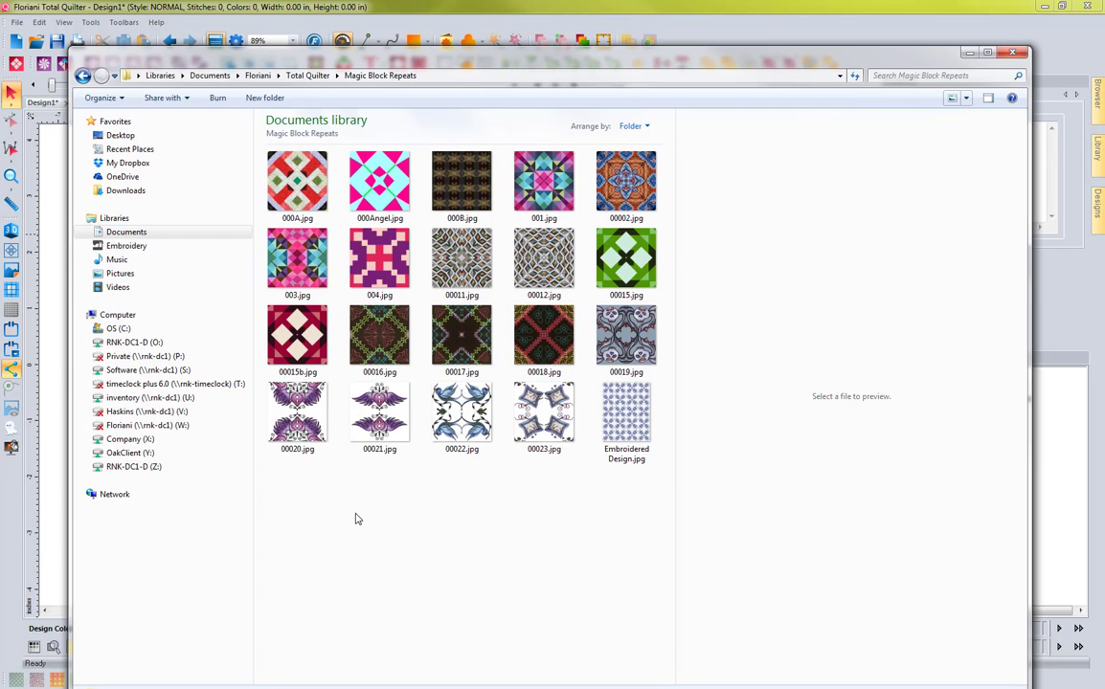
# Step: Preview the saved repeats made from embroidery, from Embroidered Design.jpg and 00023.jpg back through 00016.jpg
pyautogui.click(635, 427)
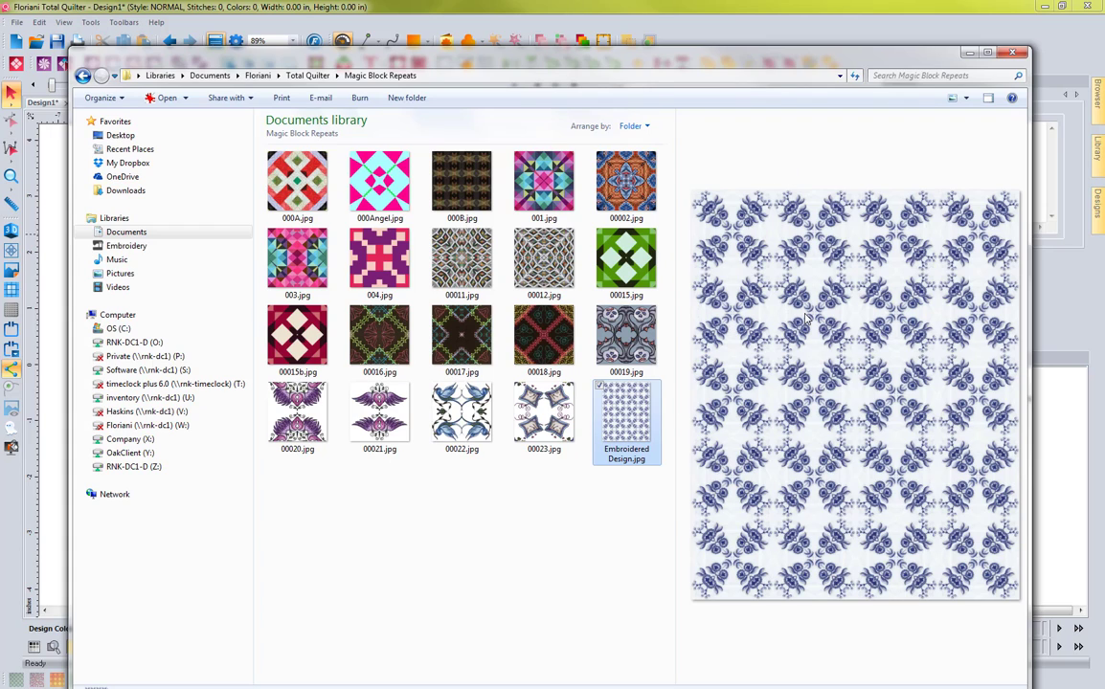
pyautogui.click(537, 431)
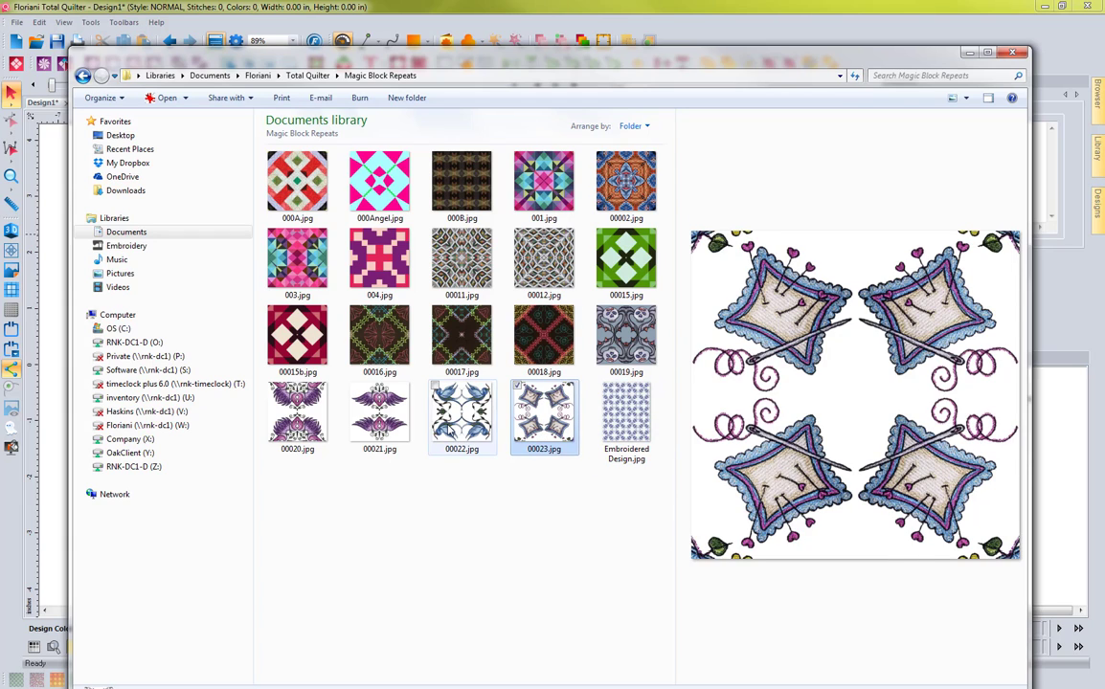
pyautogui.click(467, 420)
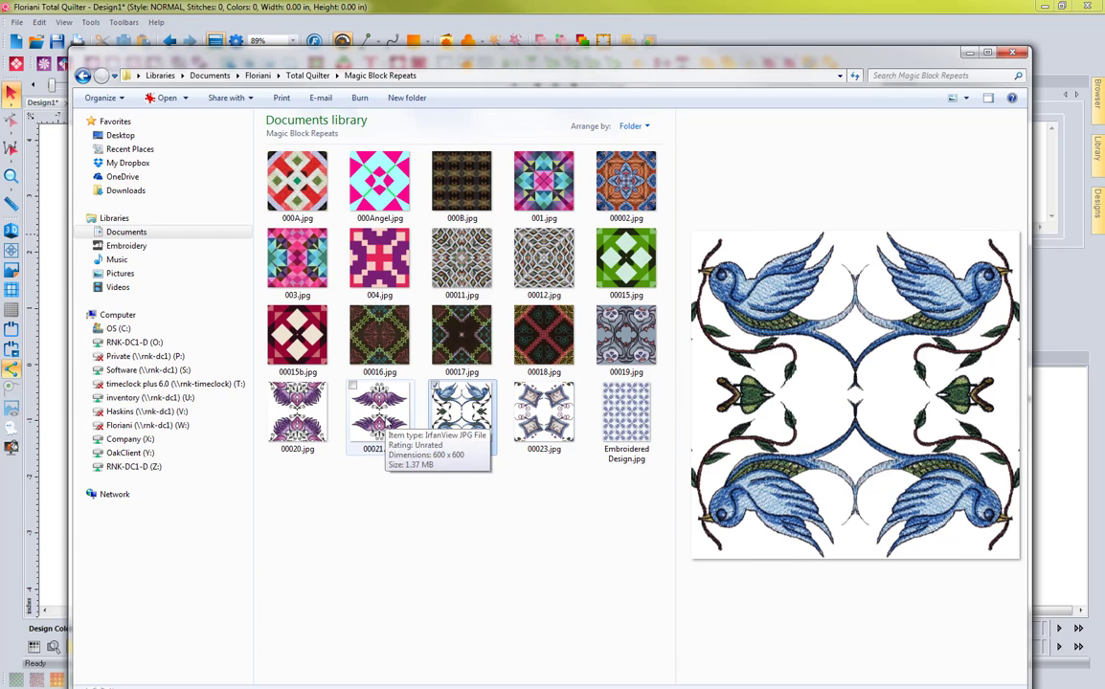
pyautogui.click(379, 412)
pyautogui.click(299, 411)
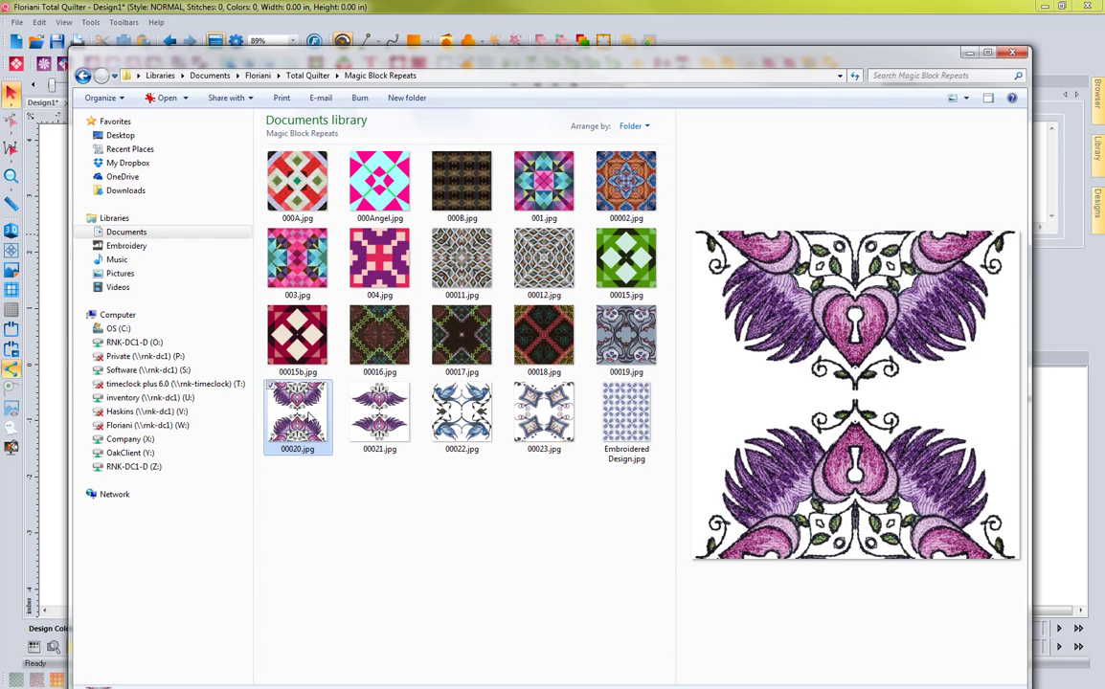
pyautogui.click(617, 330)
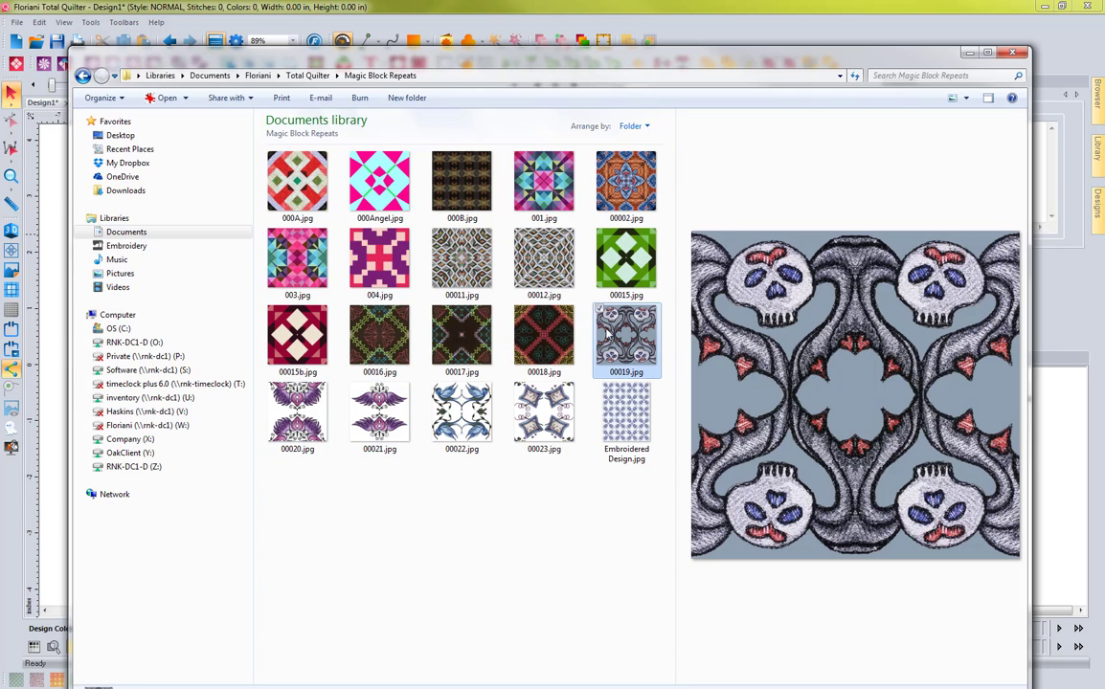
pyautogui.click(544, 340)
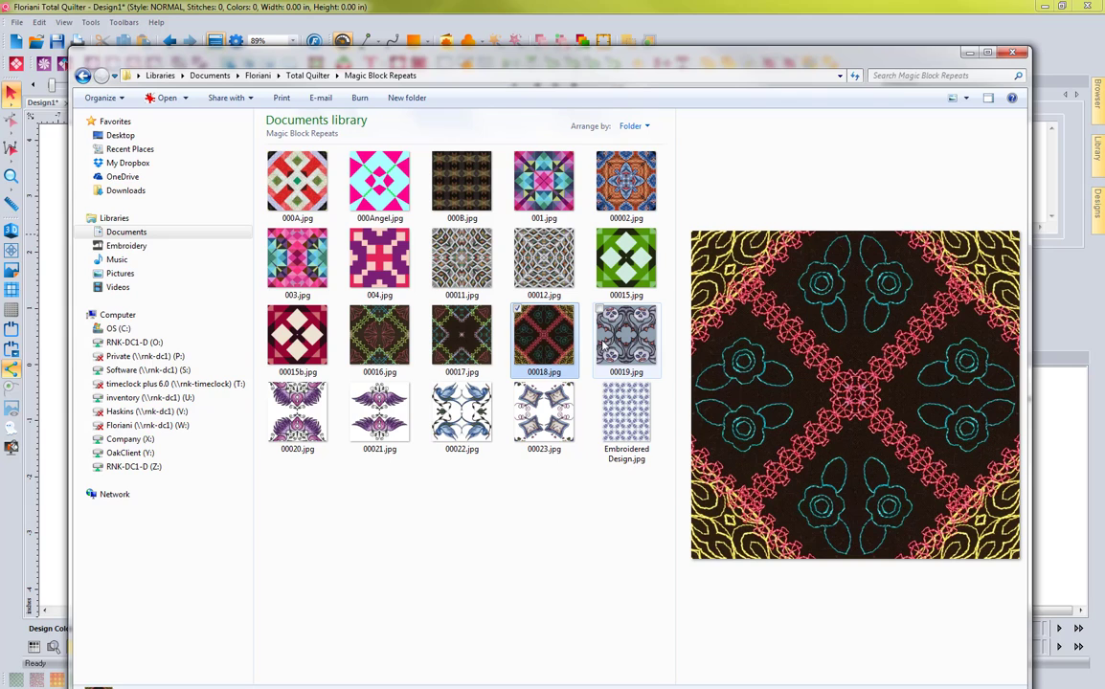
pyautogui.click(430, 340)
pyautogui.click(390, 346)
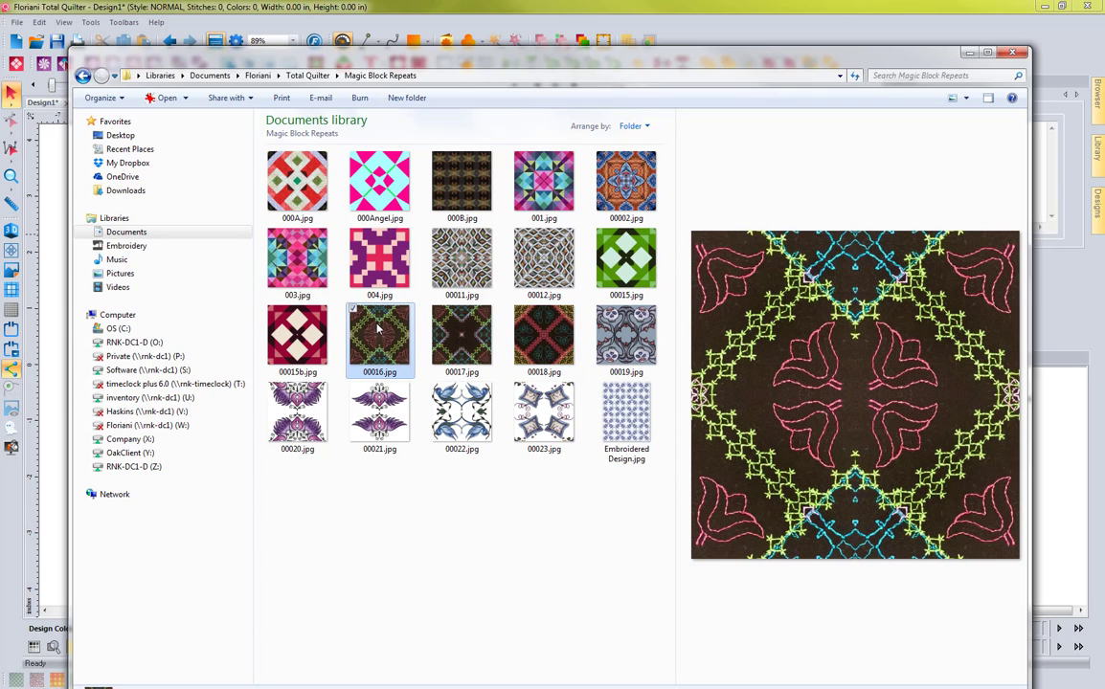
# Step: Preview further repeats, including 00015b.jpg, 00011.jpg and 00002.jpg, and close the folder window to return to Design1
pyautogui.click(287, 325)
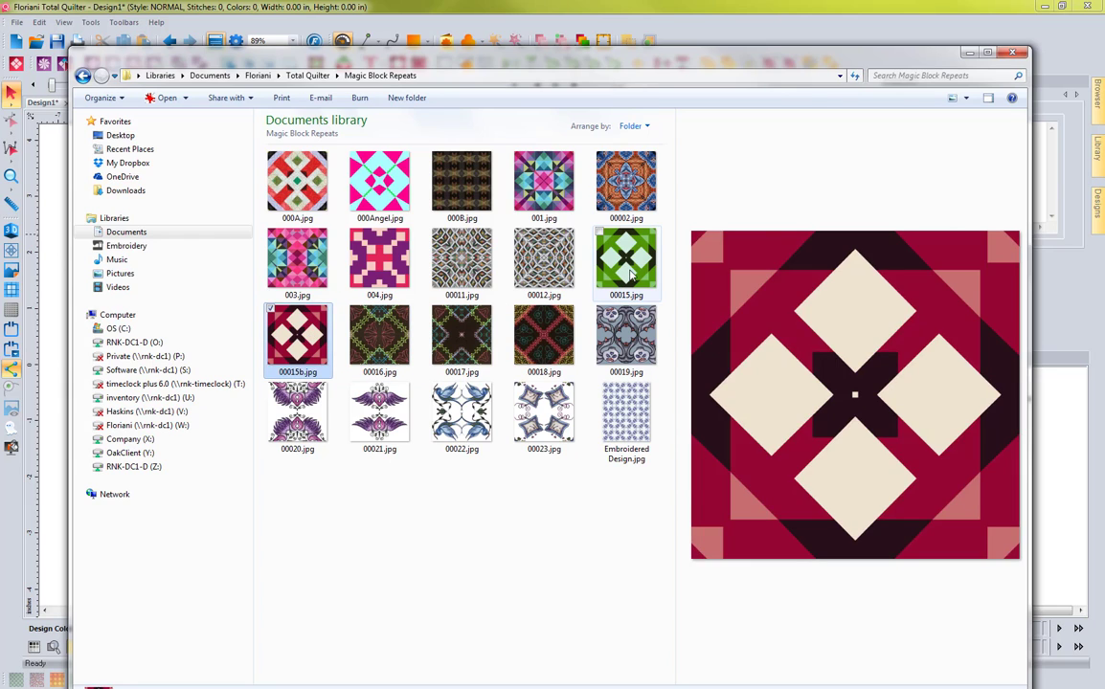
pyautogui.click(629, 275)
pyautogui.click(382, 263)
pyautogui.click(483, 271)
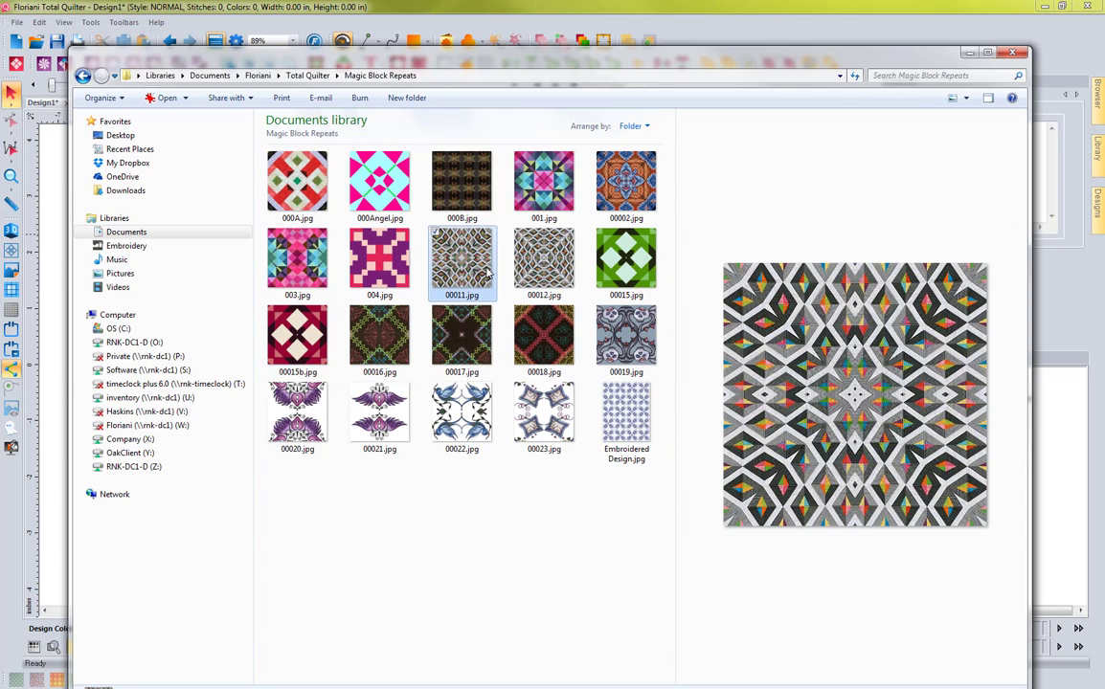
pyautogui.click(627, 183)
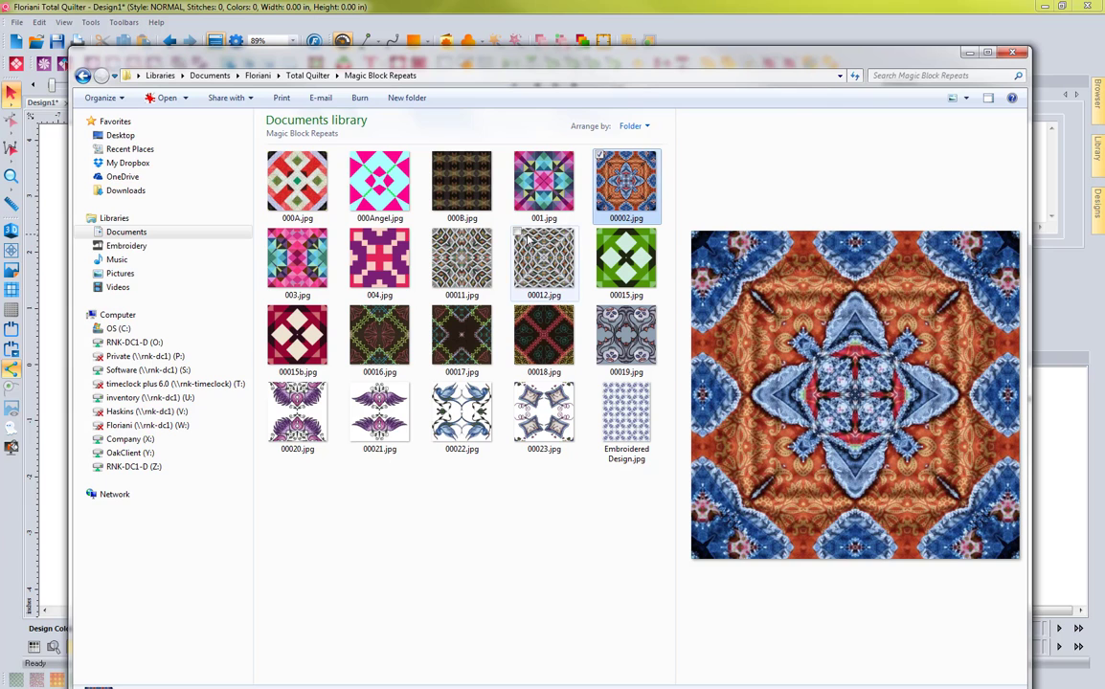
pyautogui.click(1013, 52)
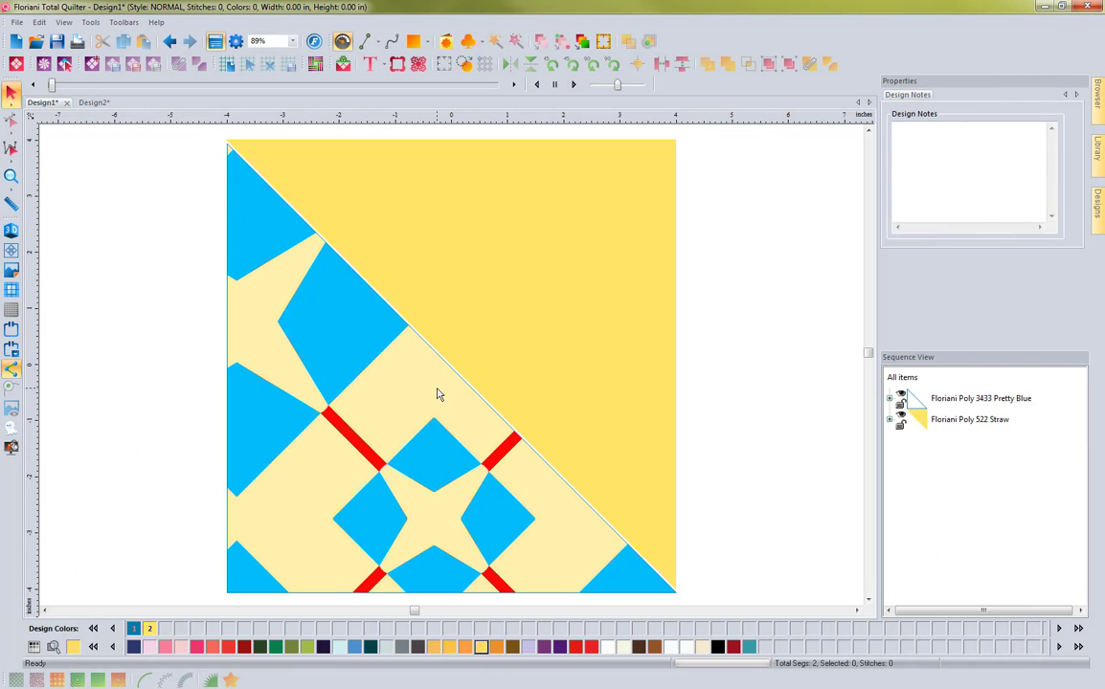